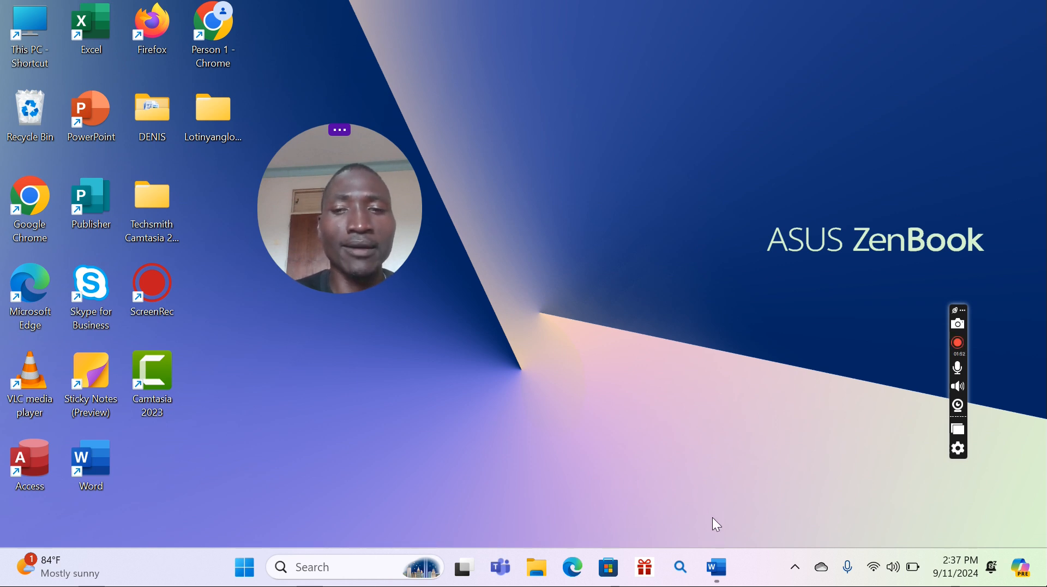
Step: Switch to Word and bring up the open document DAVSON
mouse_move(719, 564)
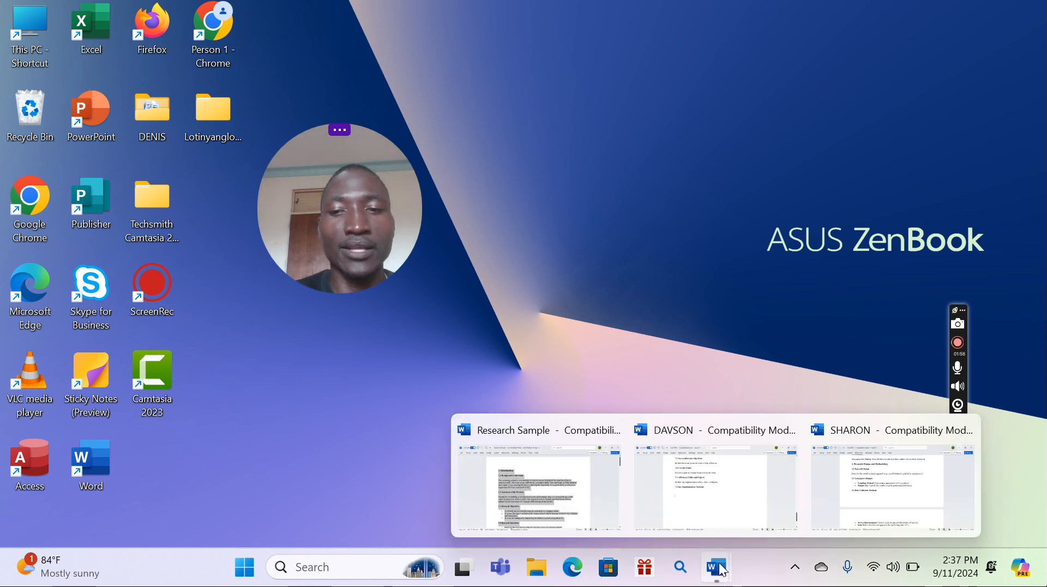
mouse_move(718, 494)
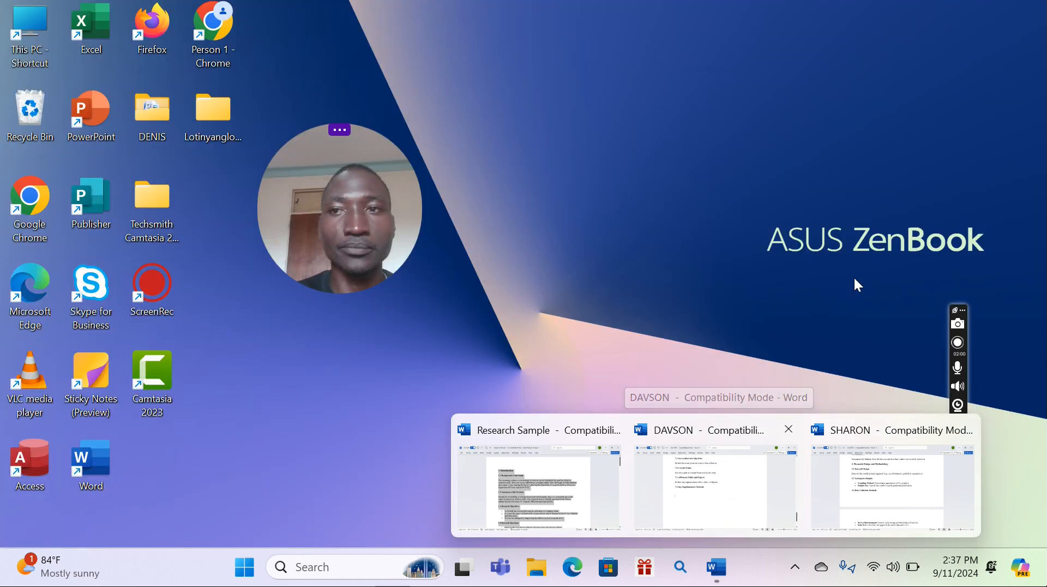
left_click_drag(373, 235, 37, 501)
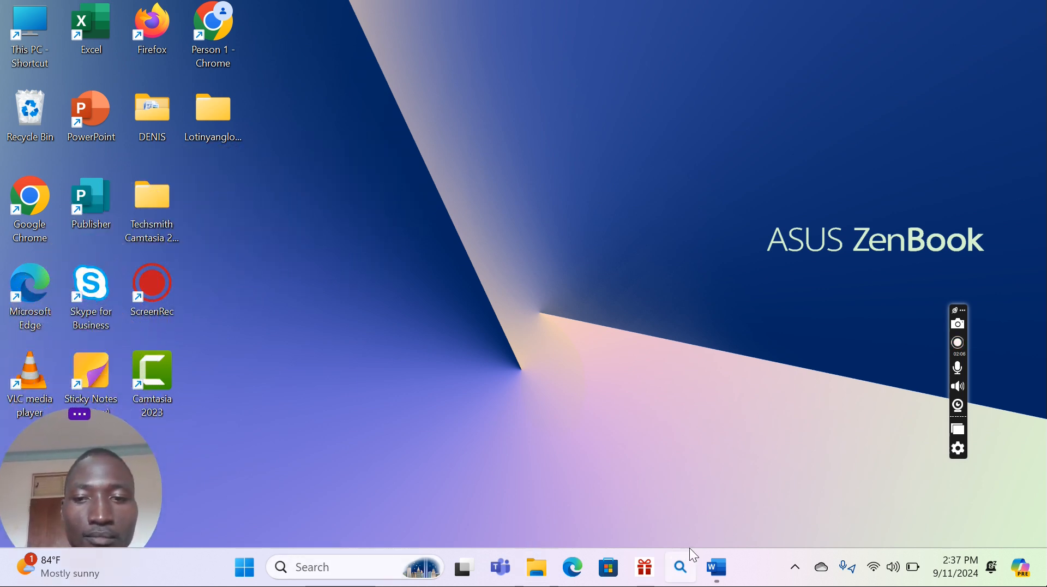
mouse_move(706, 495)
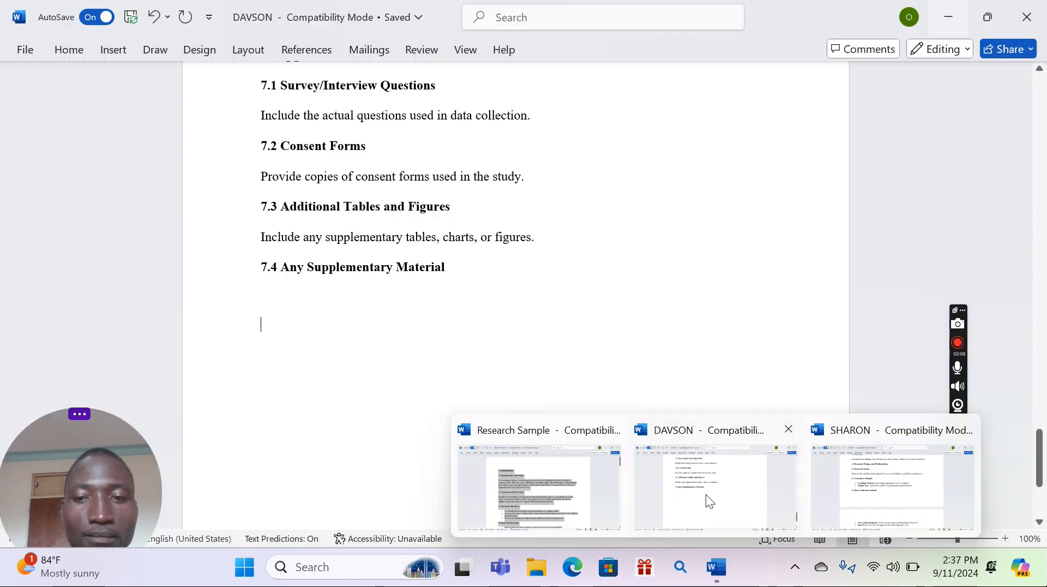
left_click(706, 495)
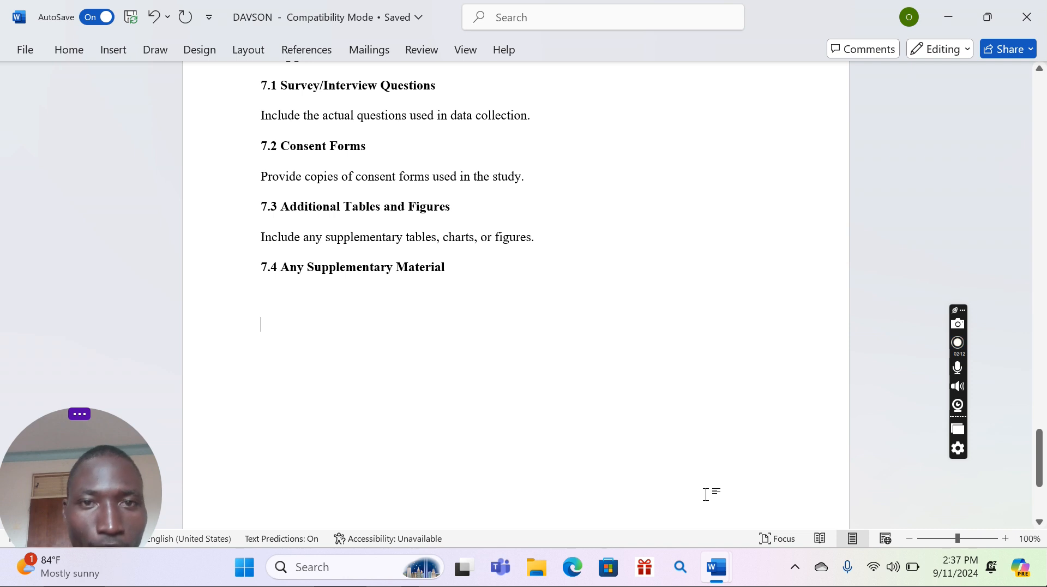
left_click_drag(106, 464, 79, 347)
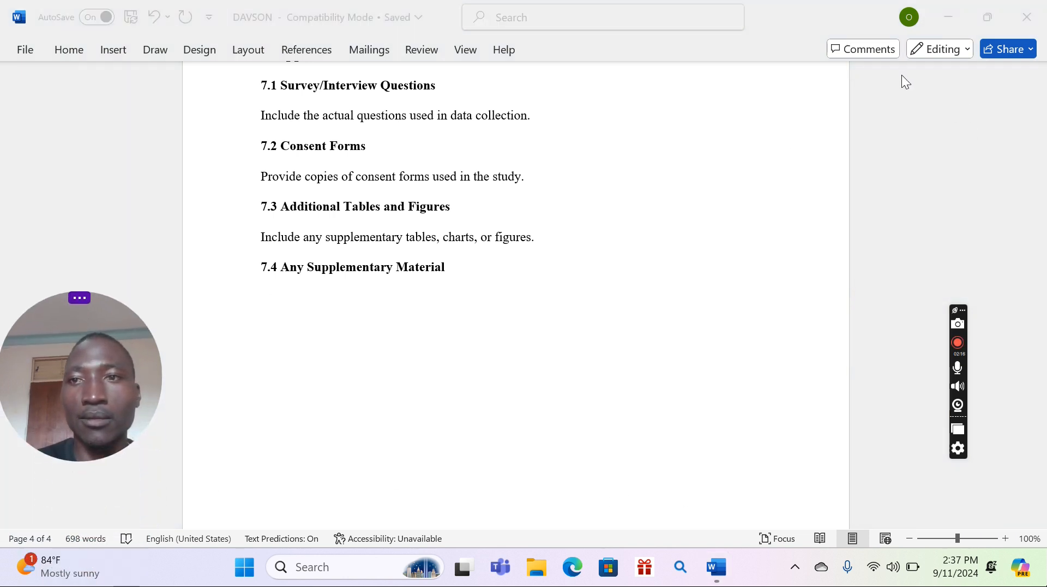
Step: Look through the research proposal from the appendices back to the "1. Introduction" heading on the first page
left_click(1035, 70)
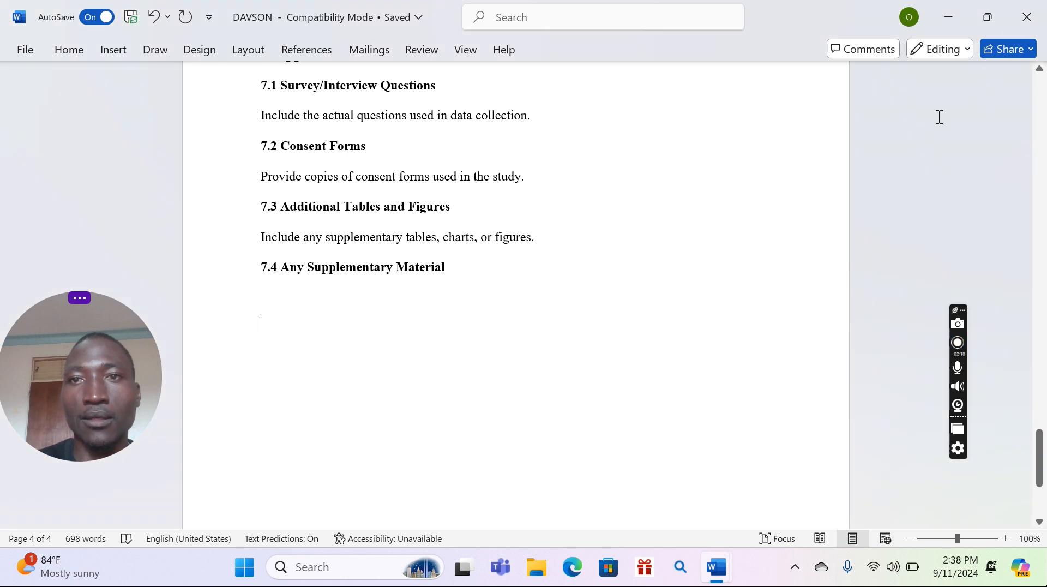
scroll(1039, 74, "up", 5)
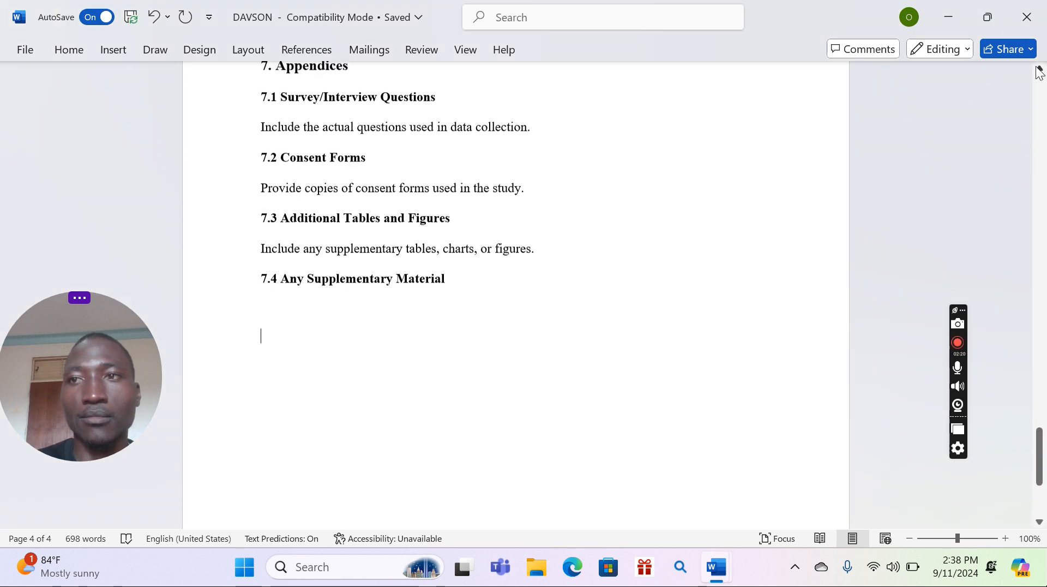
scroll(1039, 74, "up", 8)
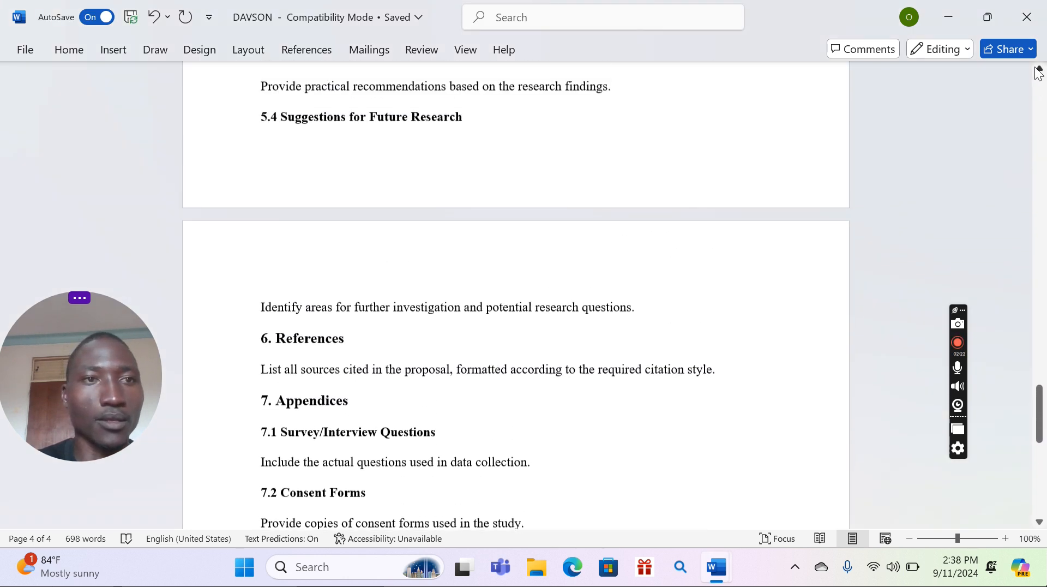
scroll(1038, 71, "up", 8)
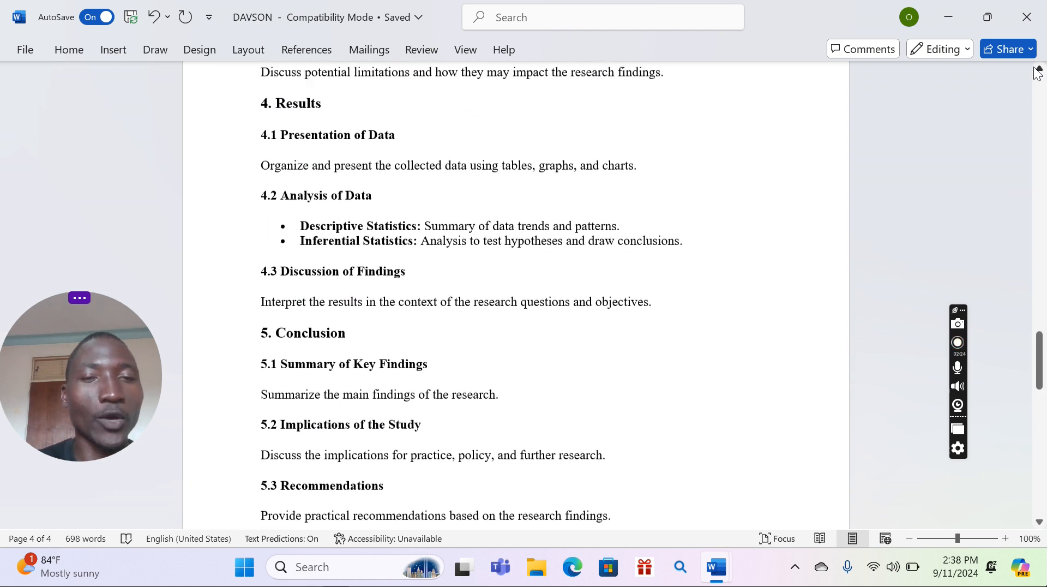
scroll(1038, 71, "up", 8)
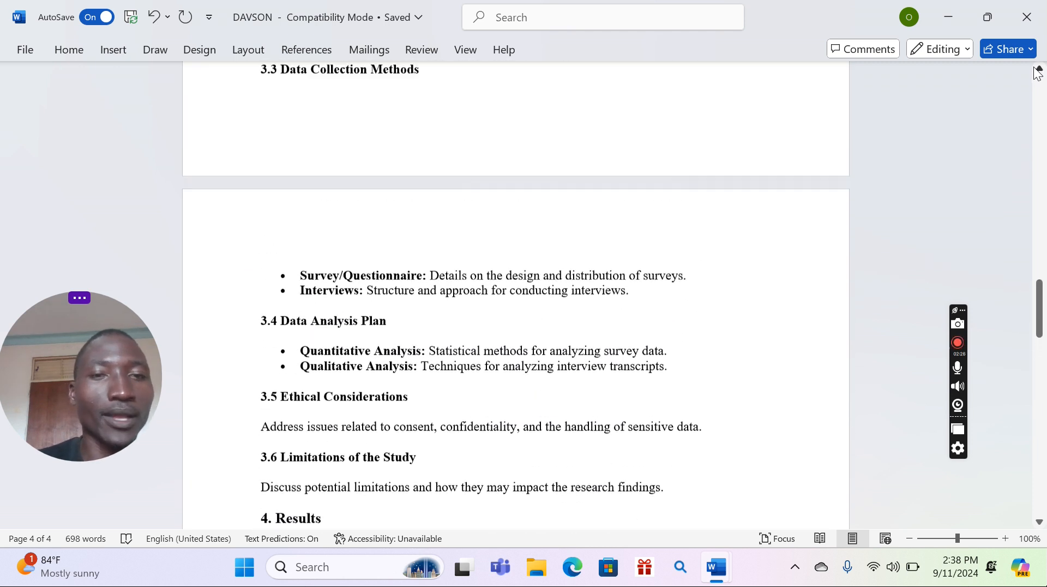
scroll(1038, 72, "up", 6)
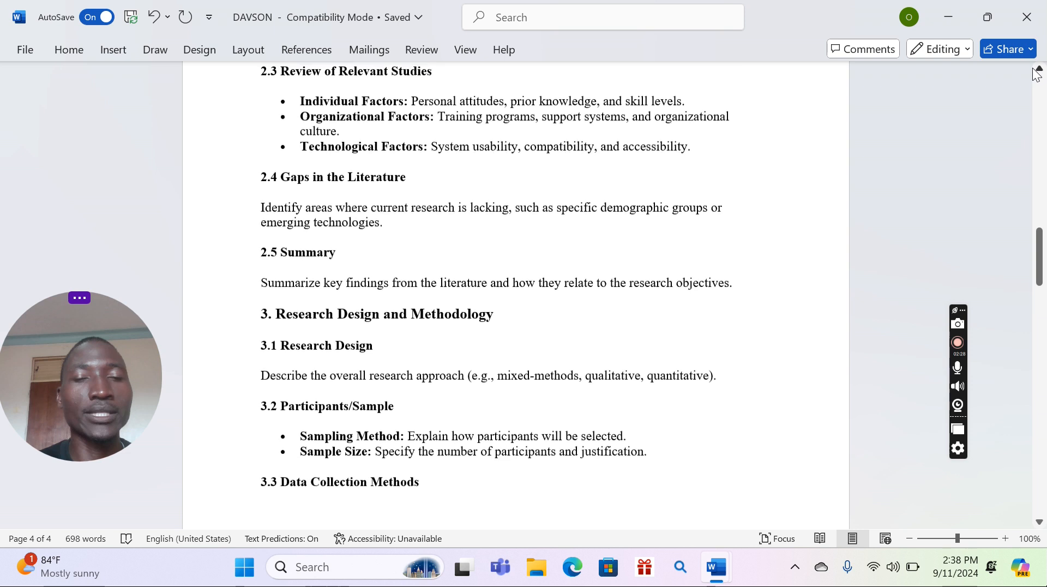
scroll(1036, 72, "up", 8)
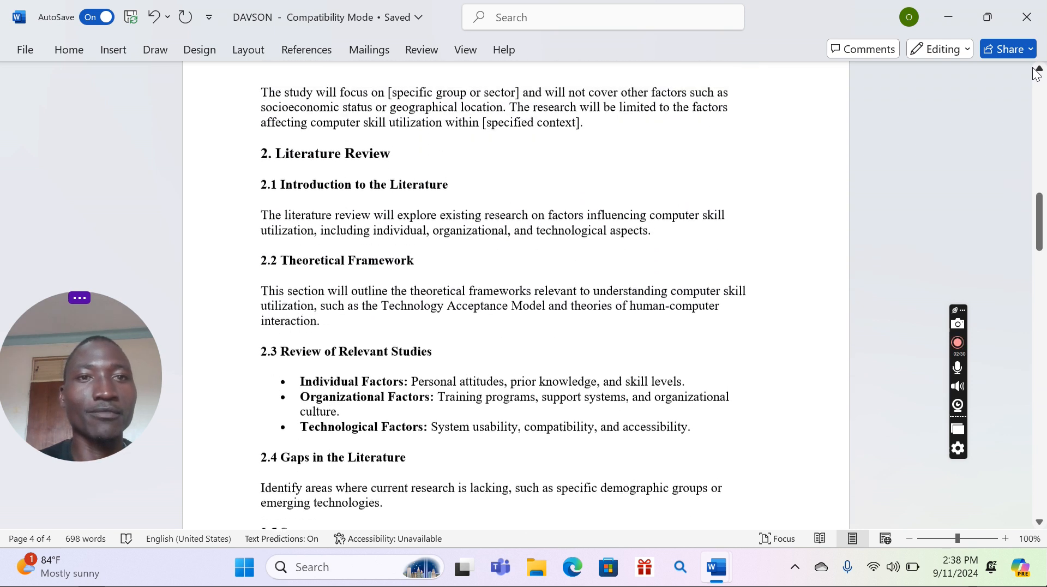
scroll(1036, 72, "up", 2)
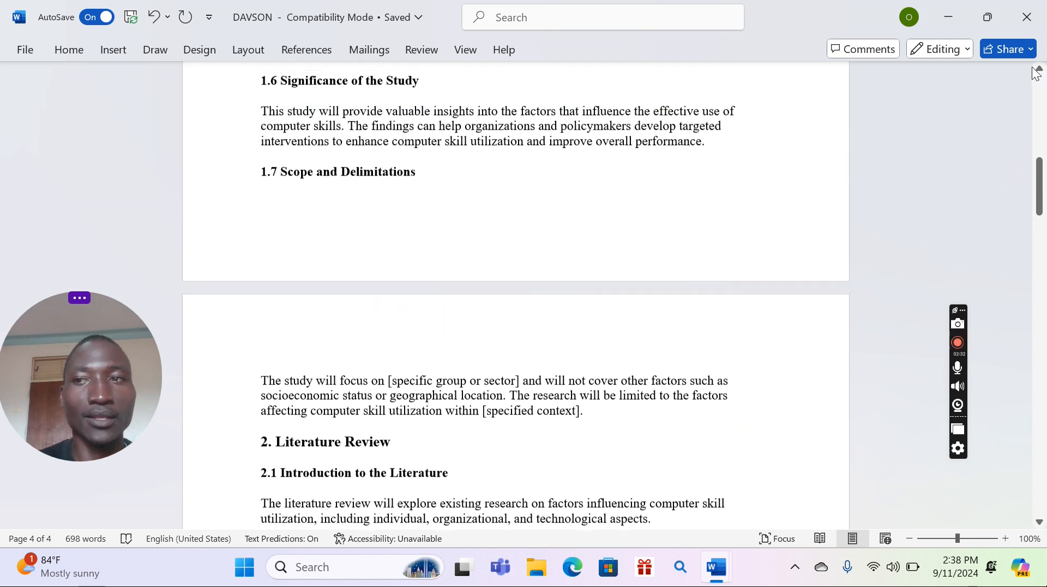
scroll(1038, 71, "up", 3)
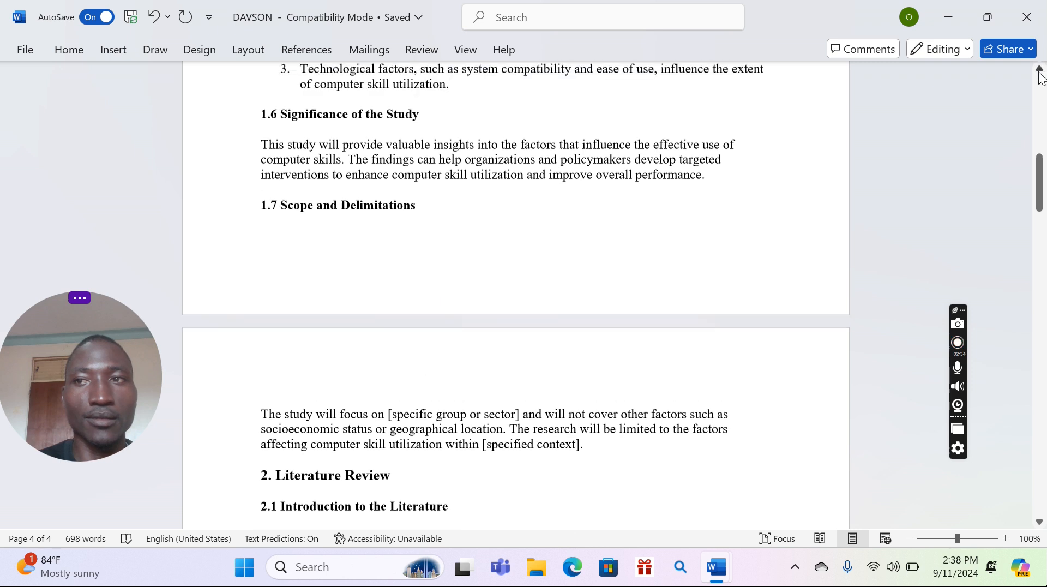
scroll(1040, 72, "up", 8)
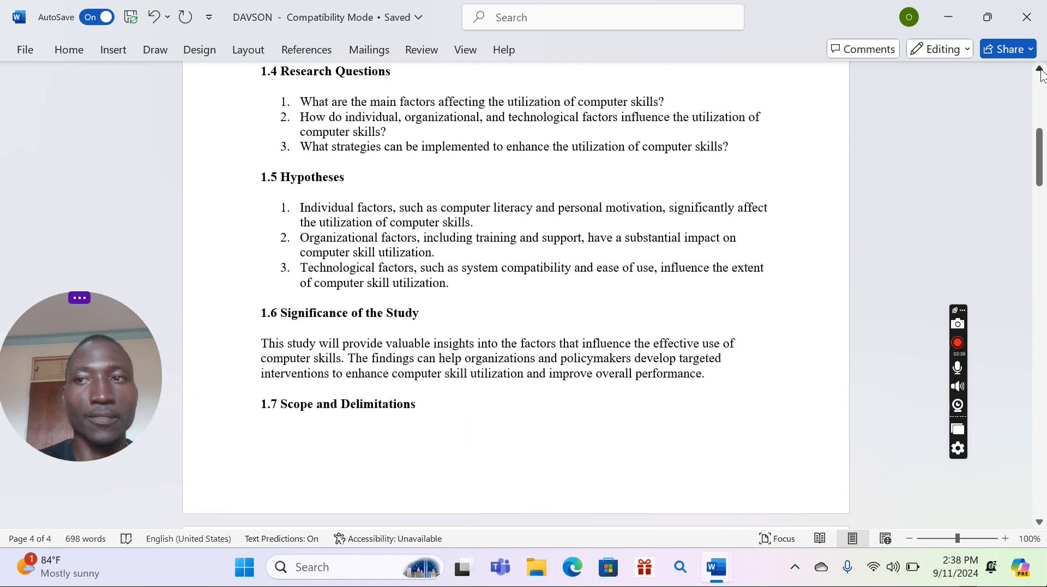
scroll(1040, 73, "up", 5)
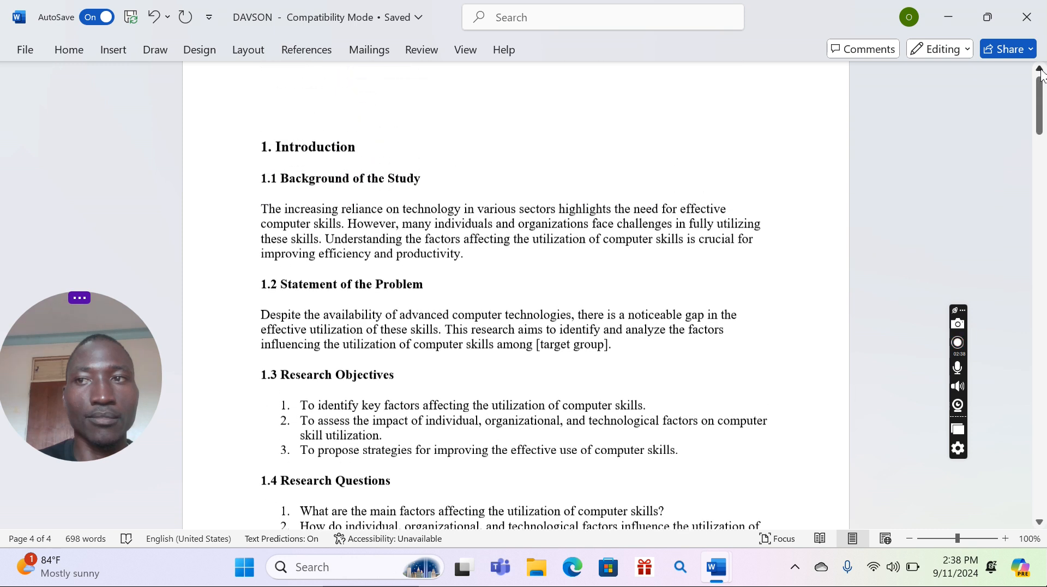
left_click(469, 125)
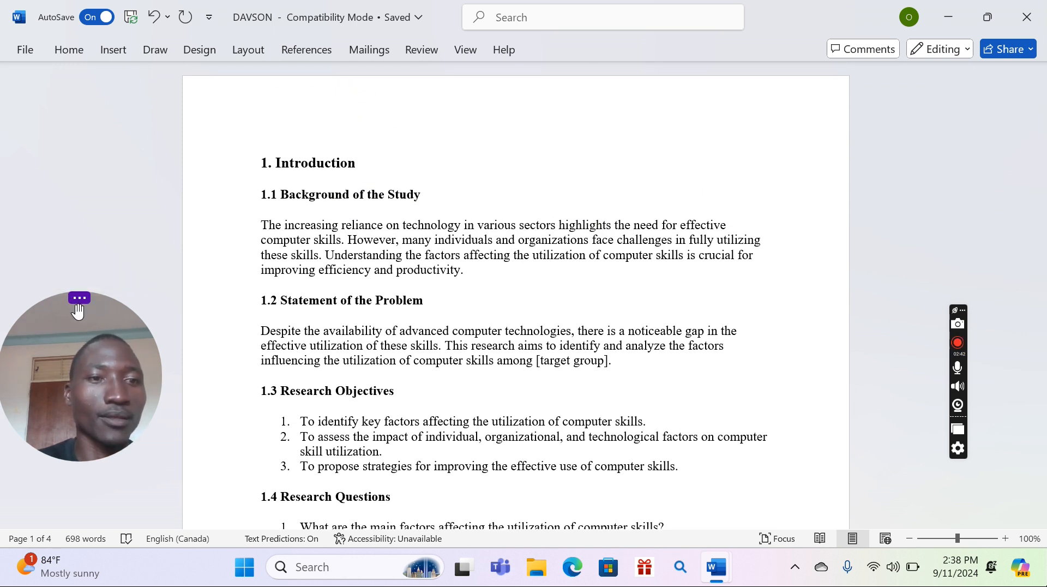
left_click_drag(76, 311, 66, 124)
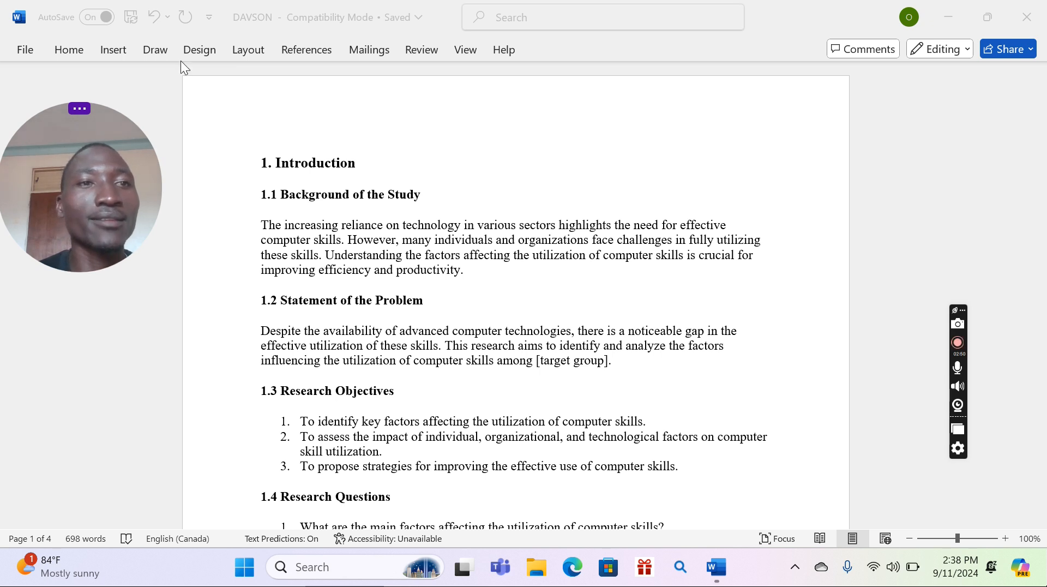
left_click(70, 50)
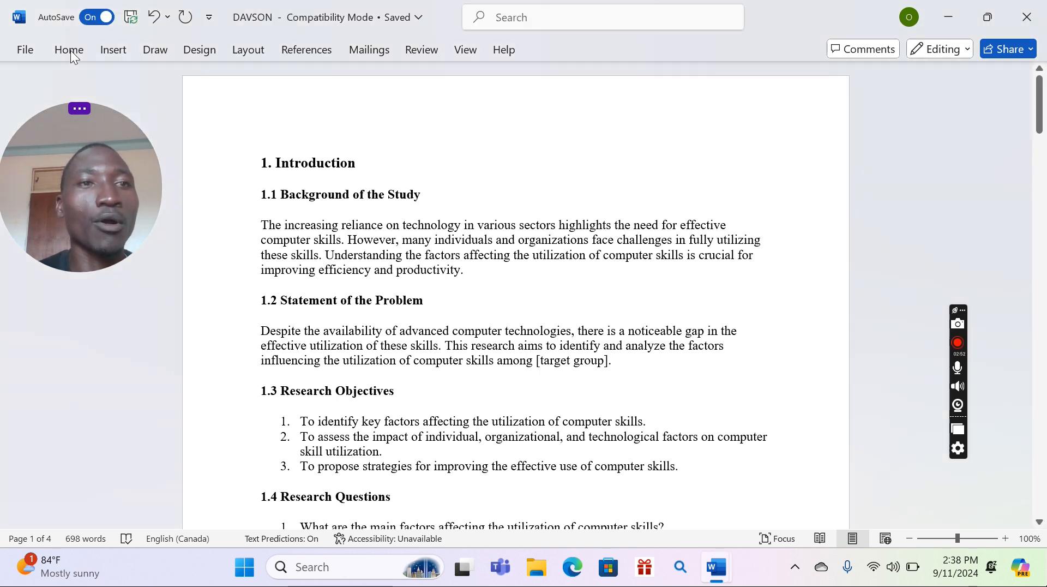
left_click(70, 51)
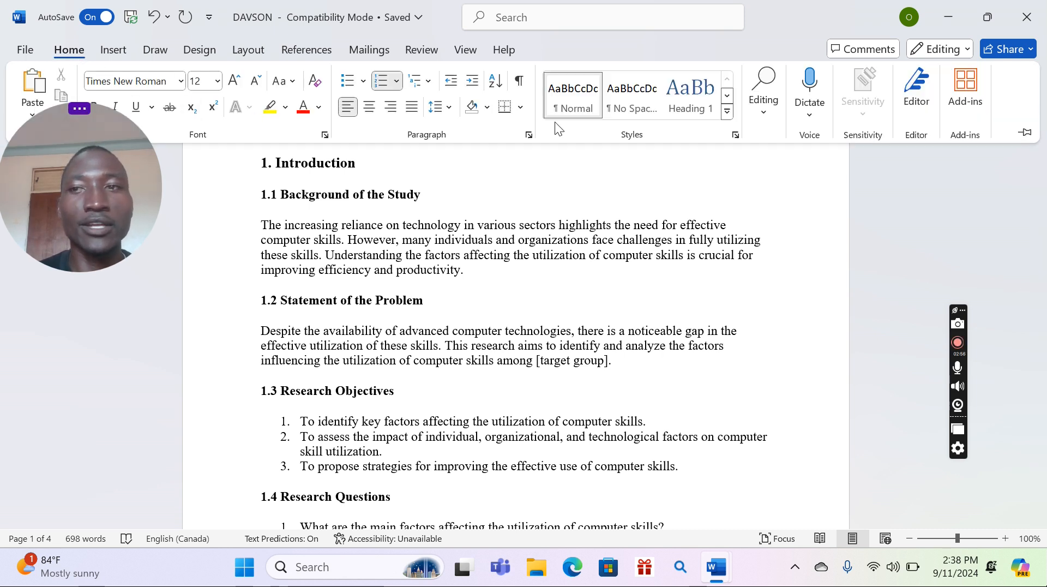
left_click(884, 174)
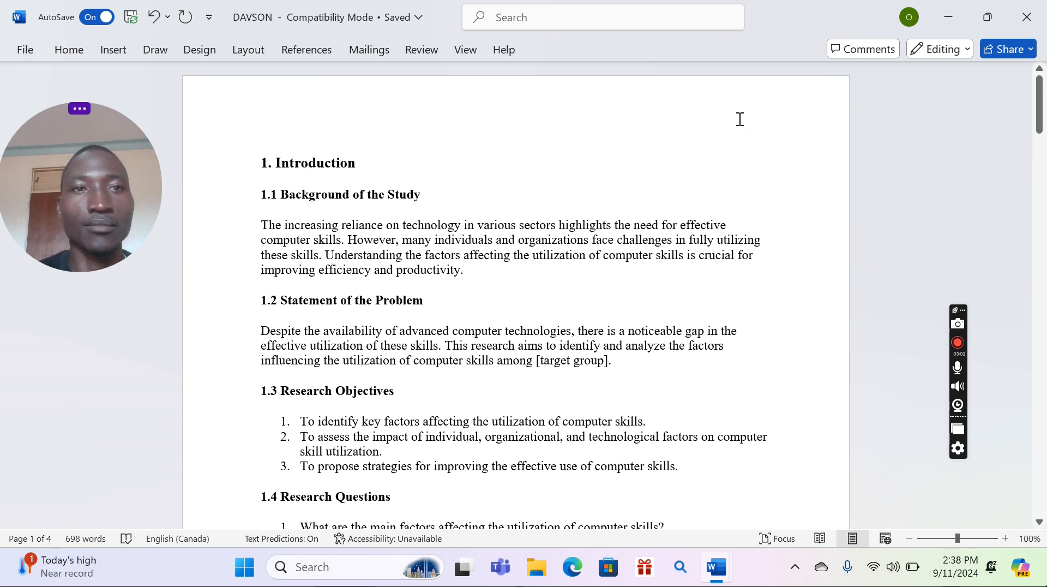
left_click(65, 49)
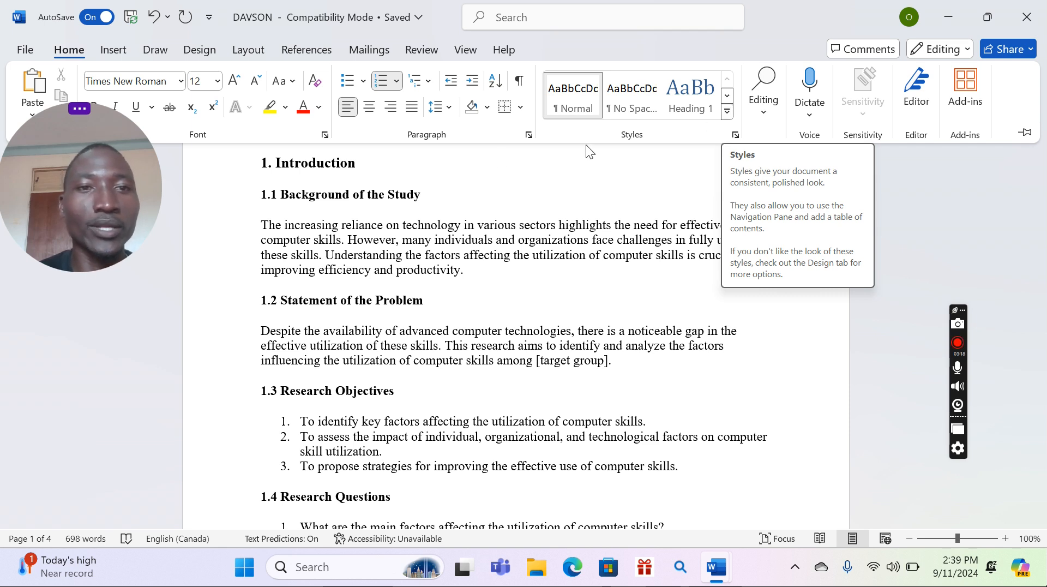
Step: Apply the Heading 1 style to the "1. Introduction" line
left_click(260, 165)
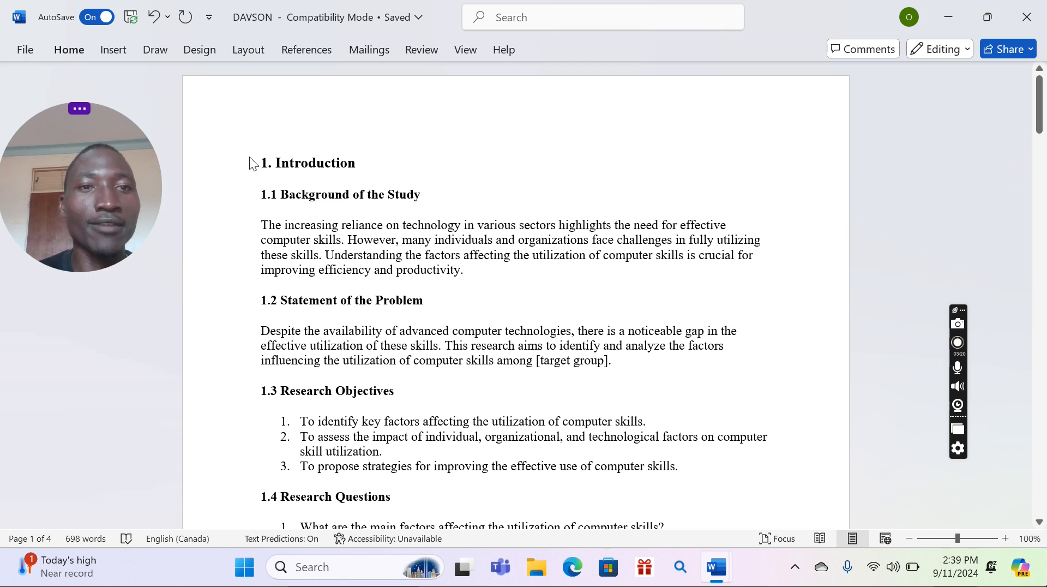
left_click(255, 164)
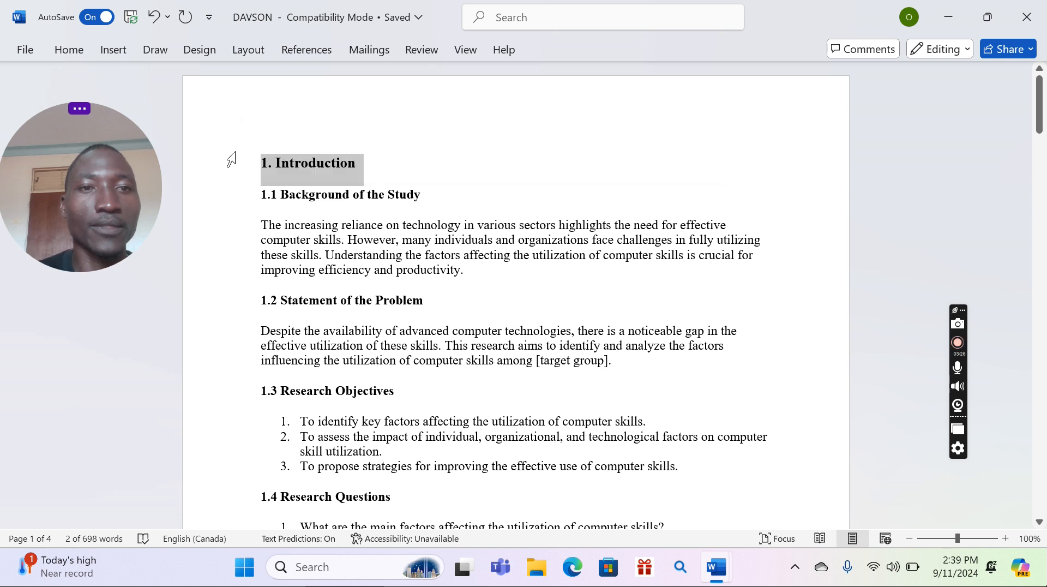
left_click(258, 162)
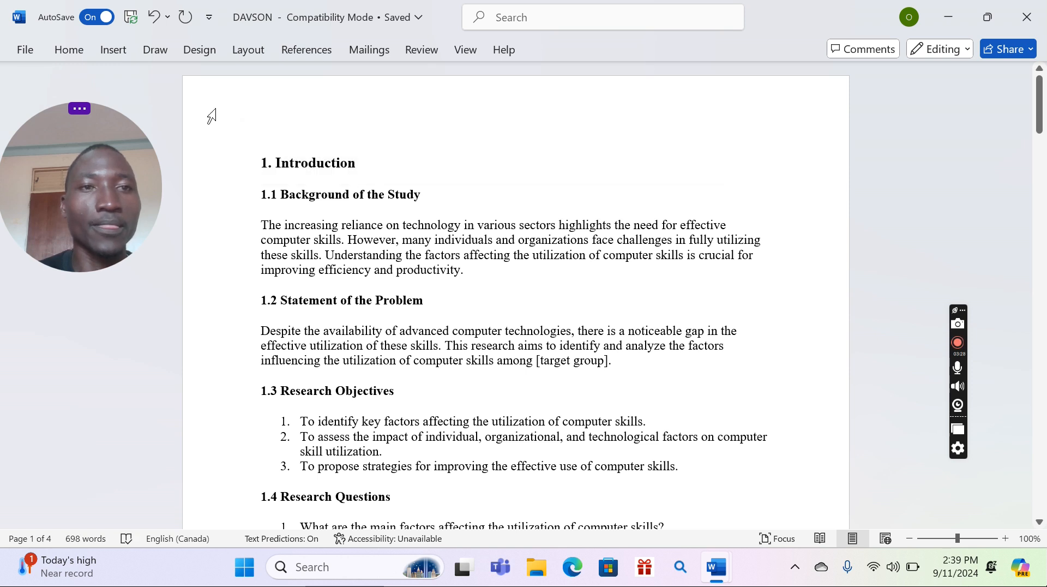
left_click(69, 49)
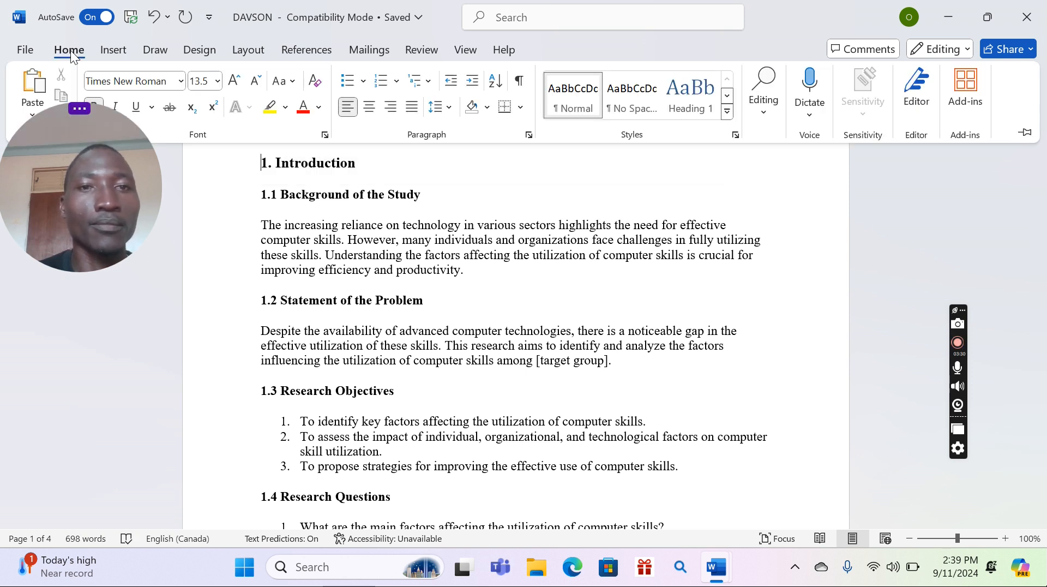
left_click(727, 114)
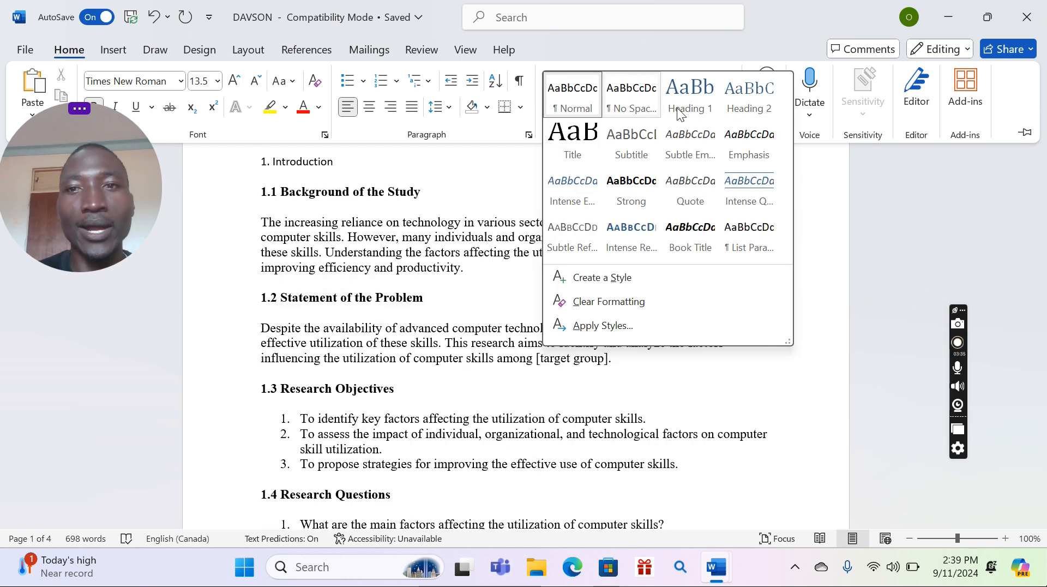
left_click(705, 105)
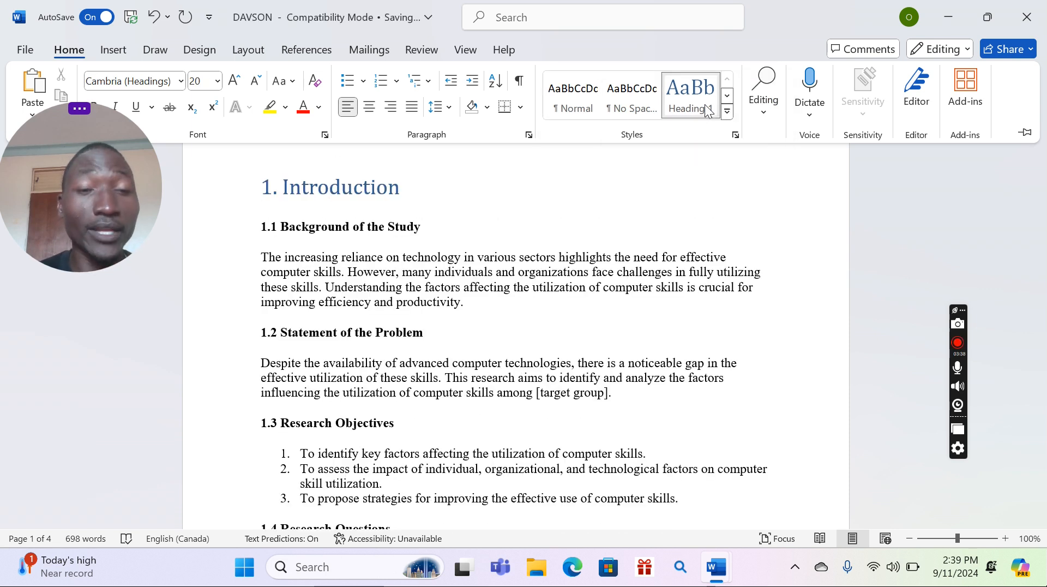
Step: Apply the Heading 2 style to the "1.1 Background of the Study" line, keeping its section expanded
left_click(252, 226)
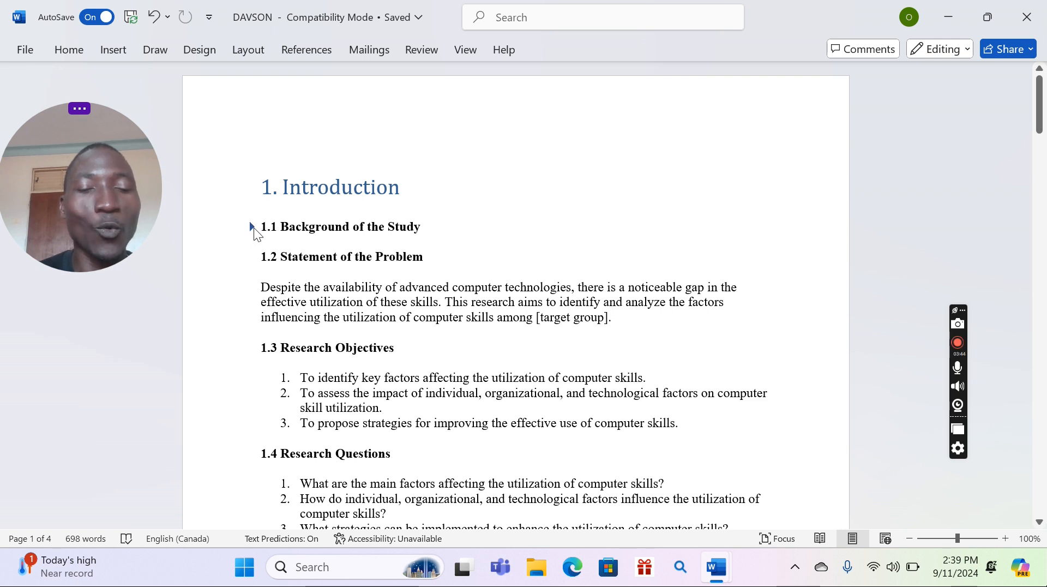
left_click(253, 226)
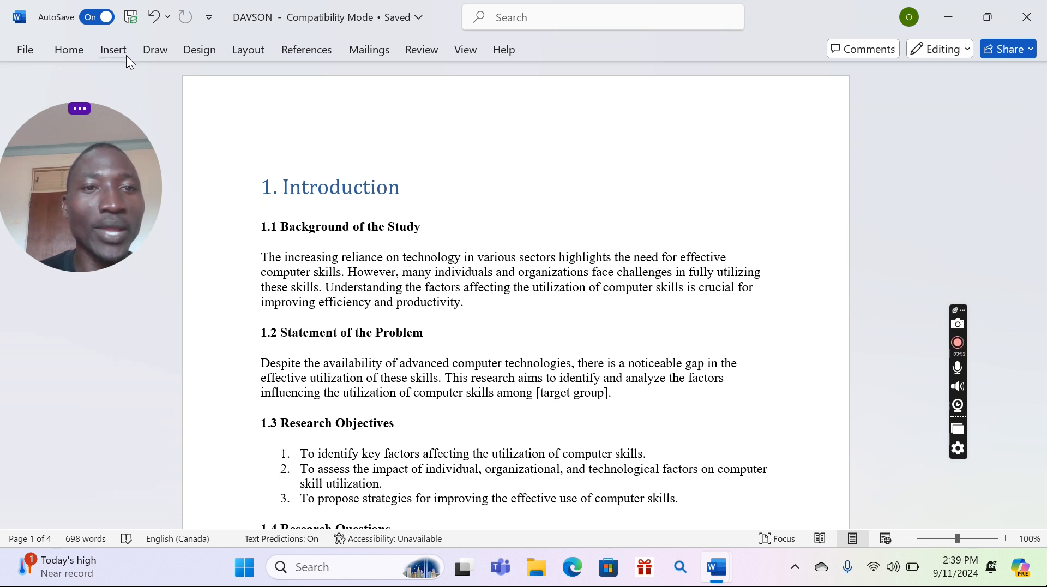
left_click(81, 47)
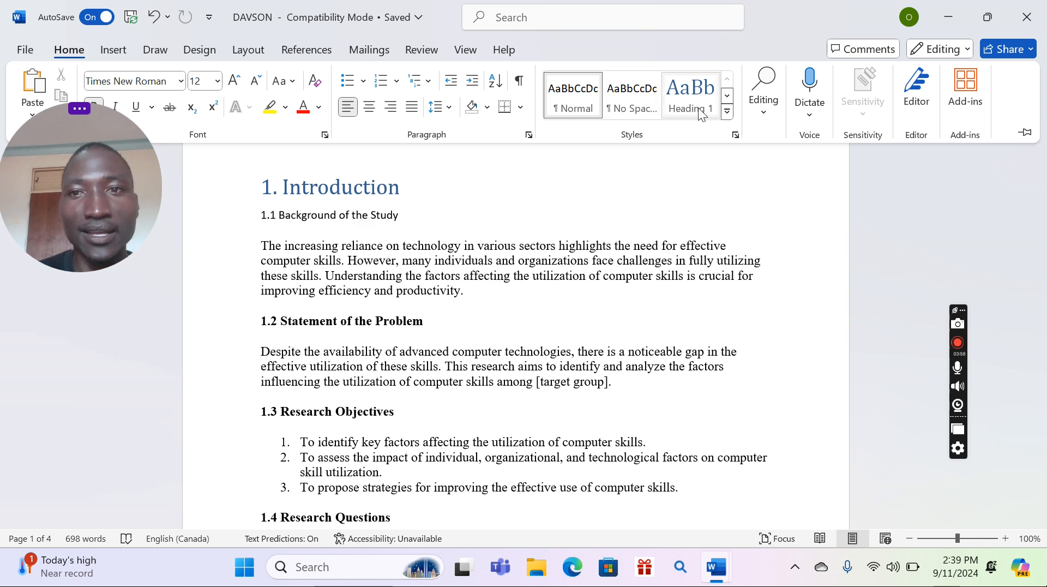
left_click(726, 112)
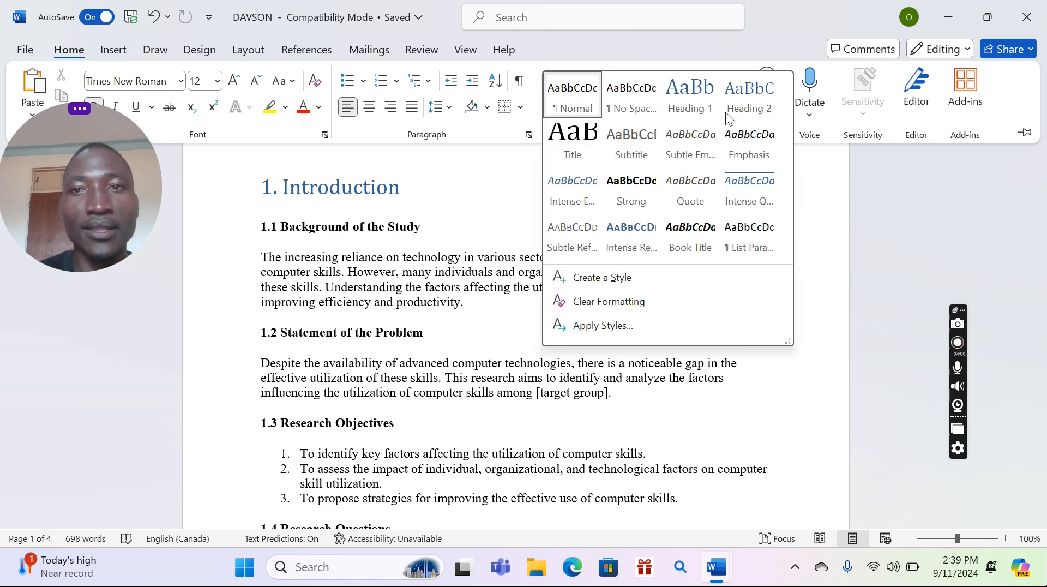
left_click(757, 104)
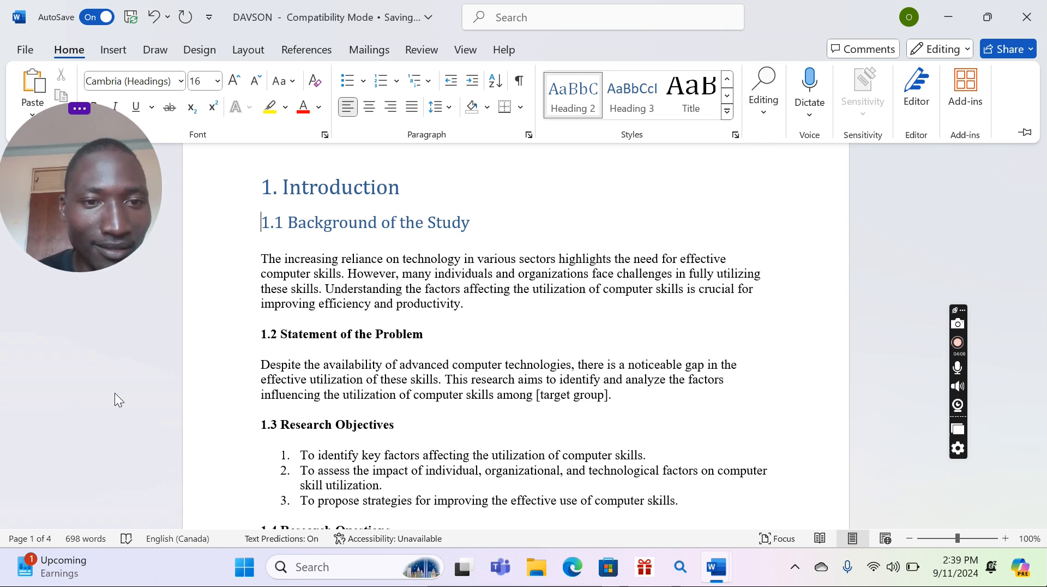
Step: Apply the Heading 2 style to the "1.2 Statement of the Problem" line
left_click(250, 331)
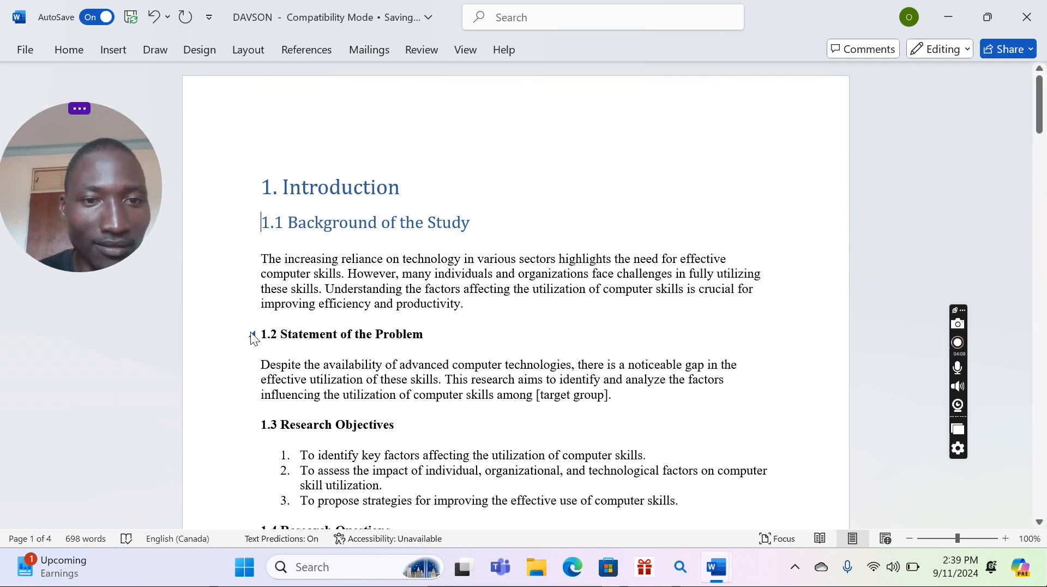
left_click(251, 332)
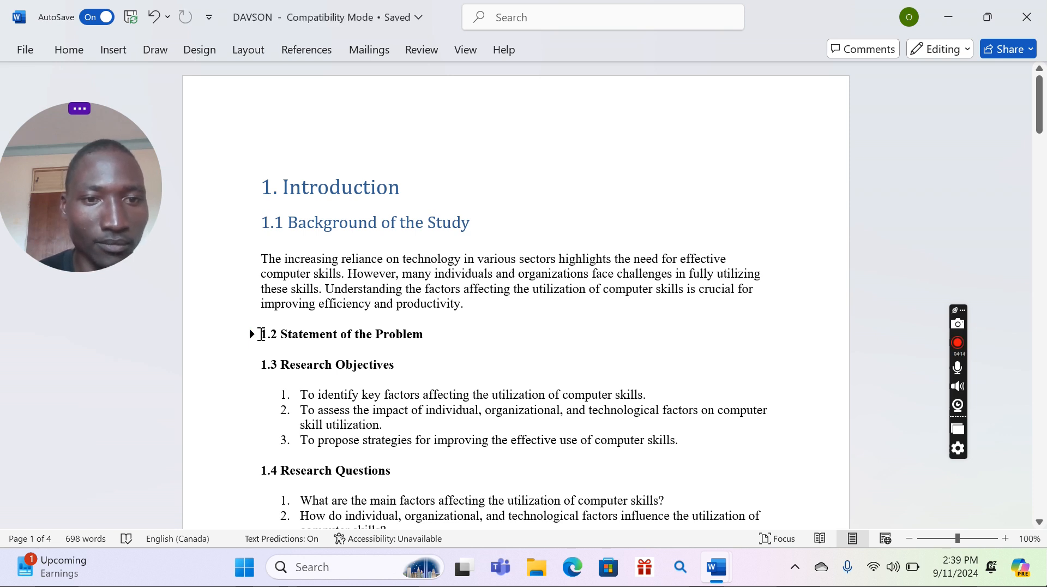
left_click(77, 51)
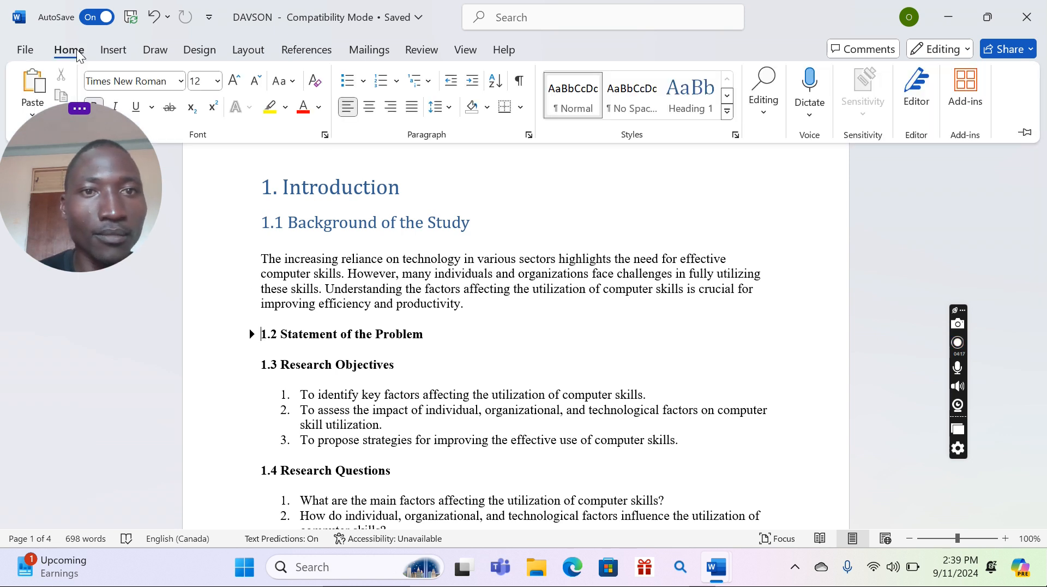
left_click(729, 111)
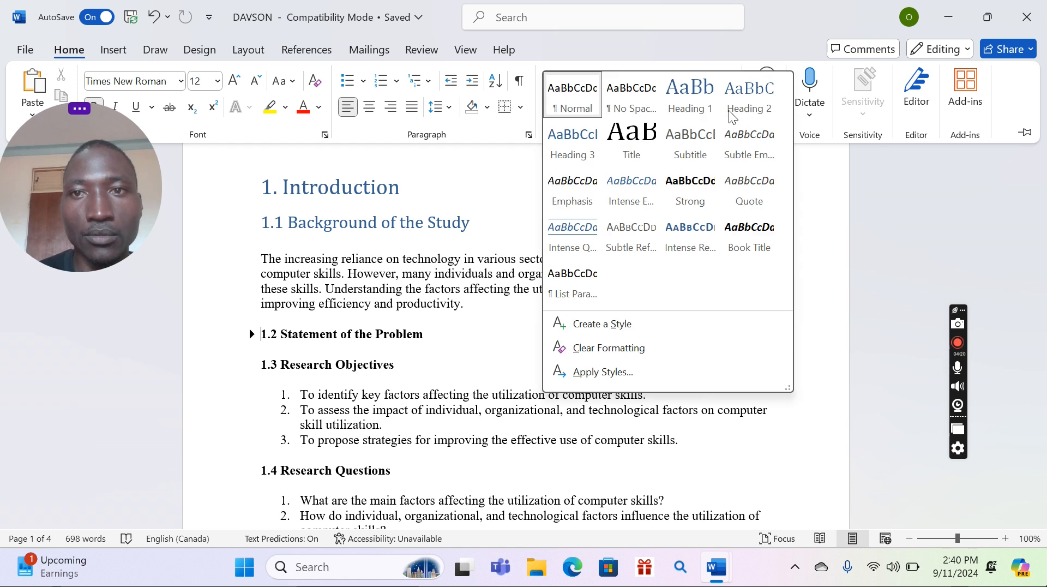
left_click(762, 105)
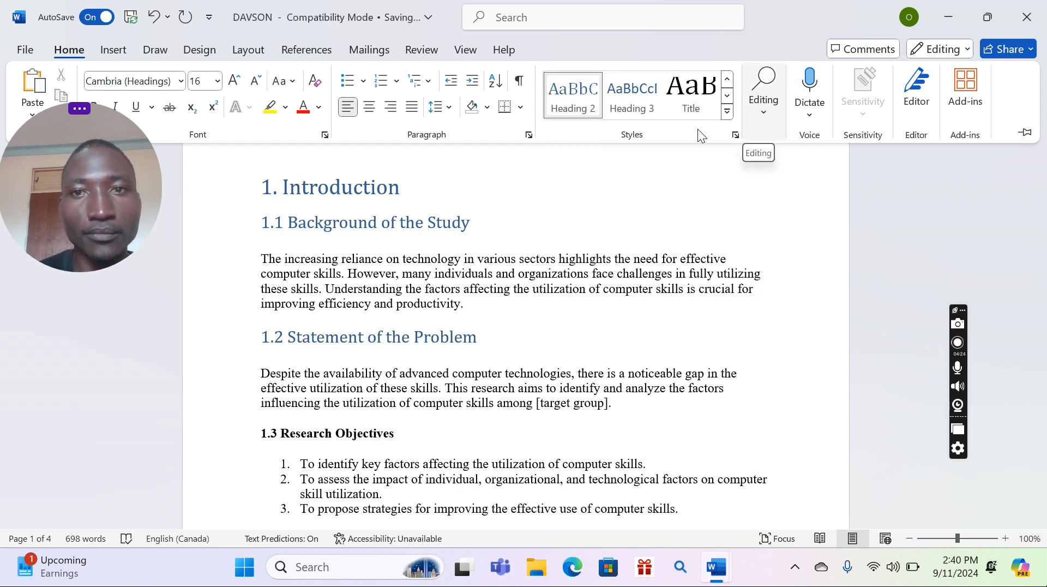
Step: Apply the Heading 2 style to the "1.3 Research Objectives" line
left_click(259, 435)
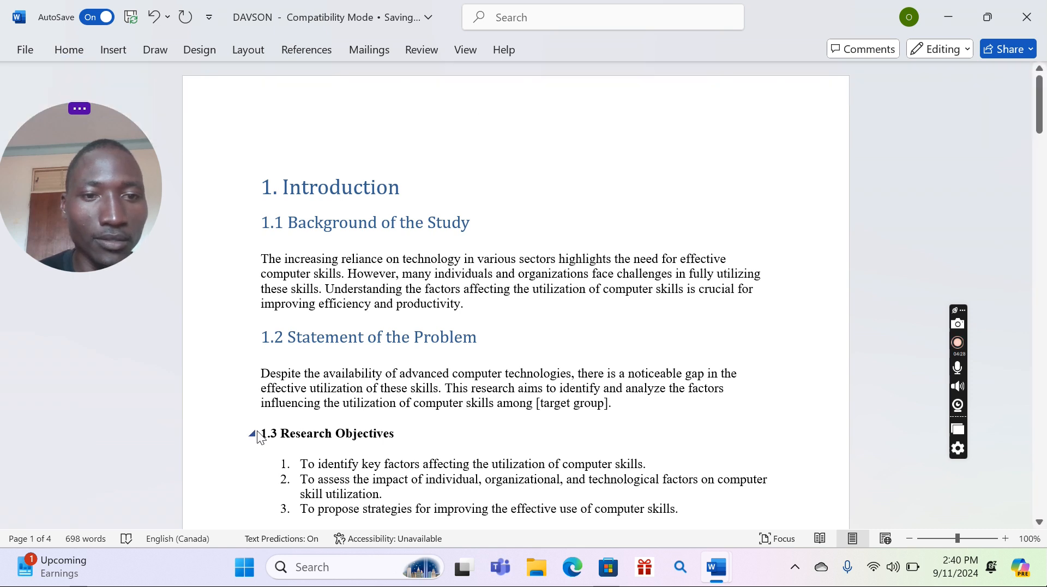
left_click(255, 434)
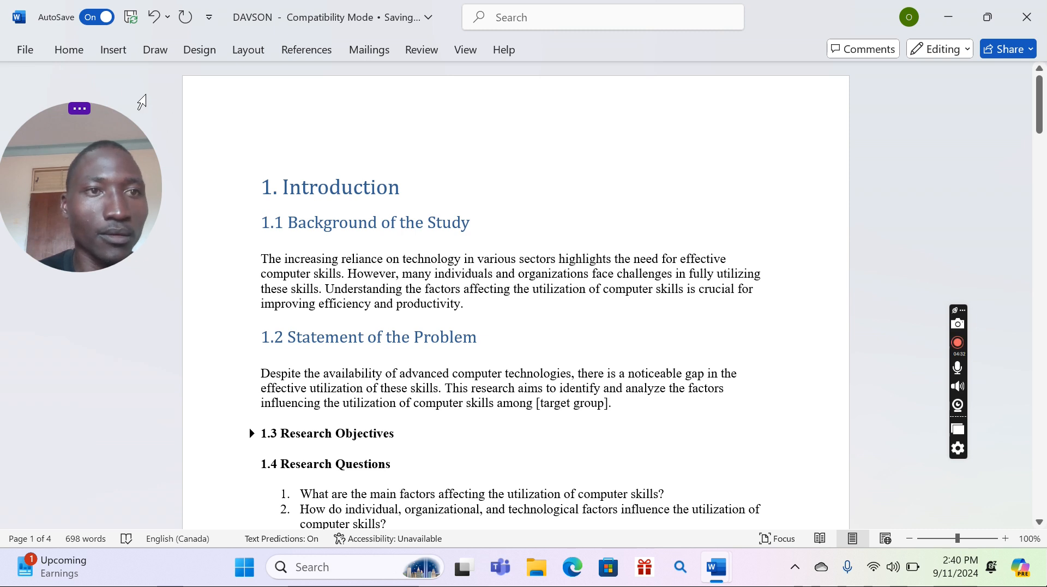
left_click(80, 50)
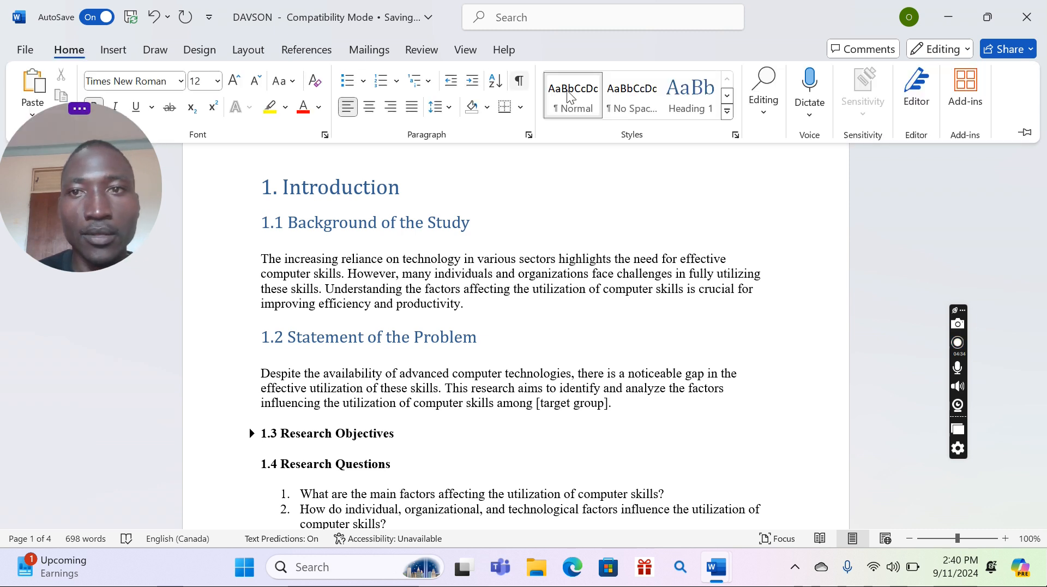
left_click(727, 113)
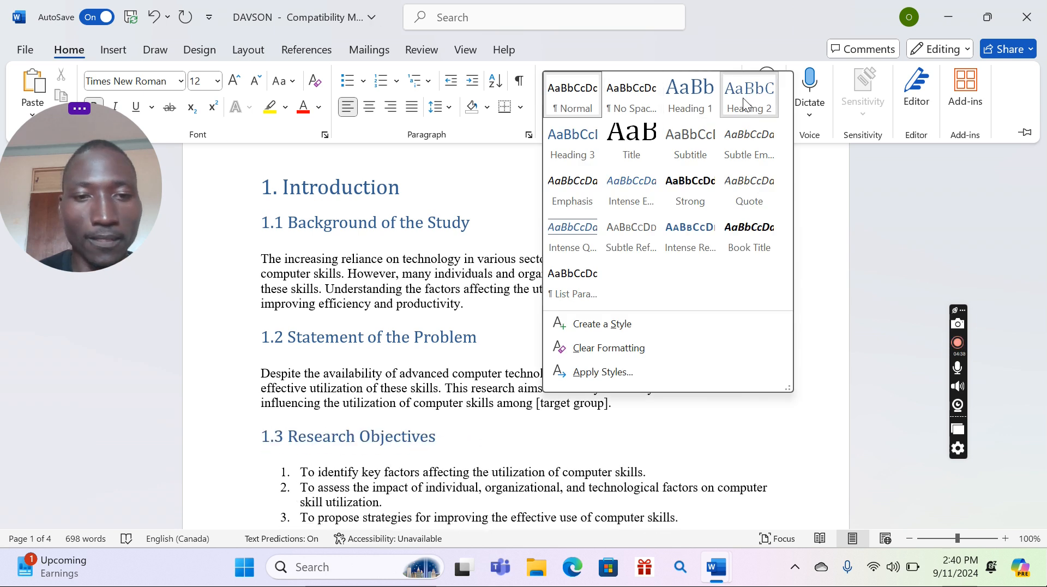
left_click(743, 97)
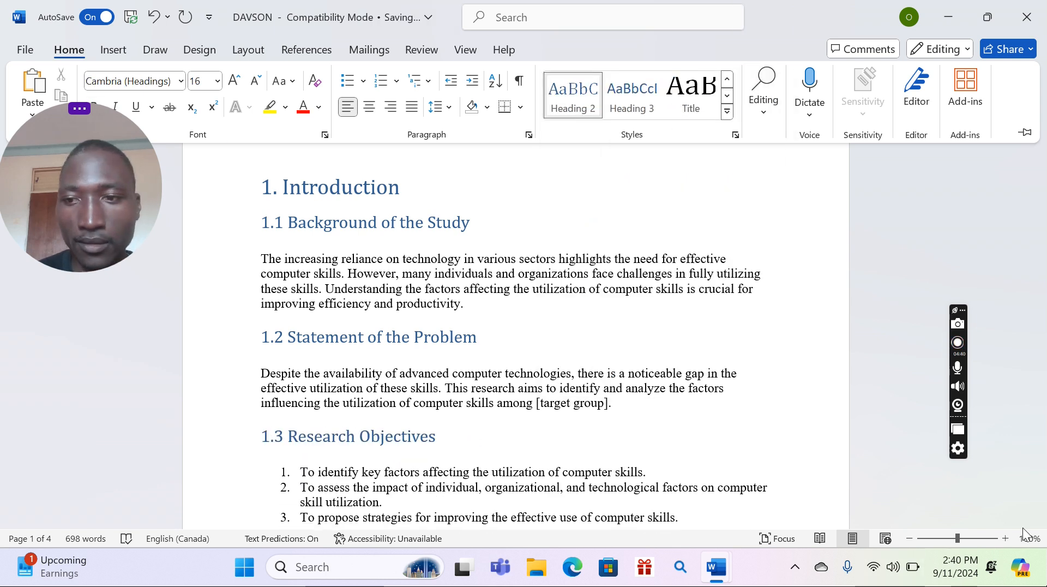
left_click(863, 480)
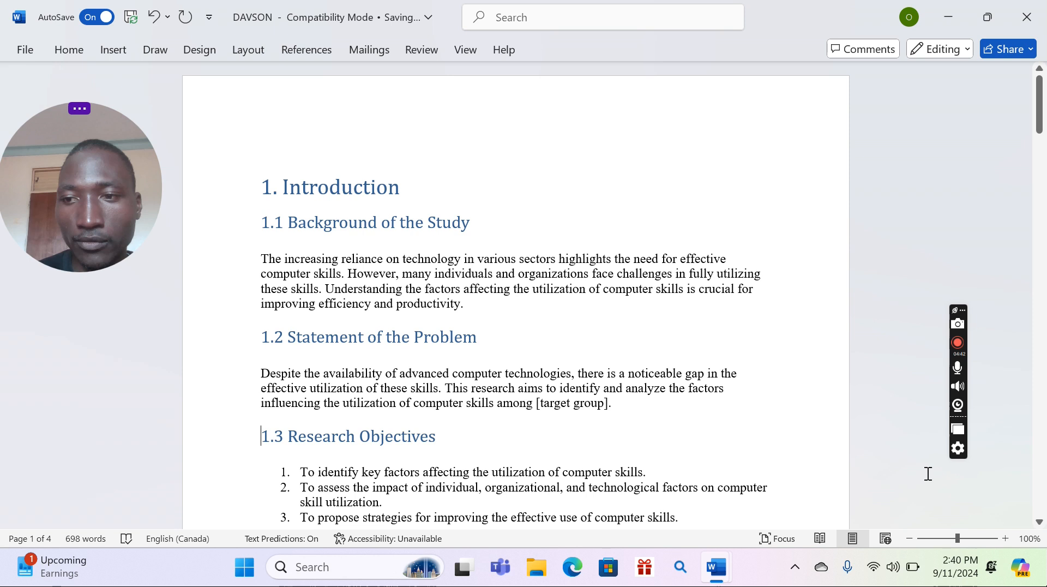
Step: Apply the Heading 2 style to the "1.4 Research Questions" line
left_click(1040, 522)
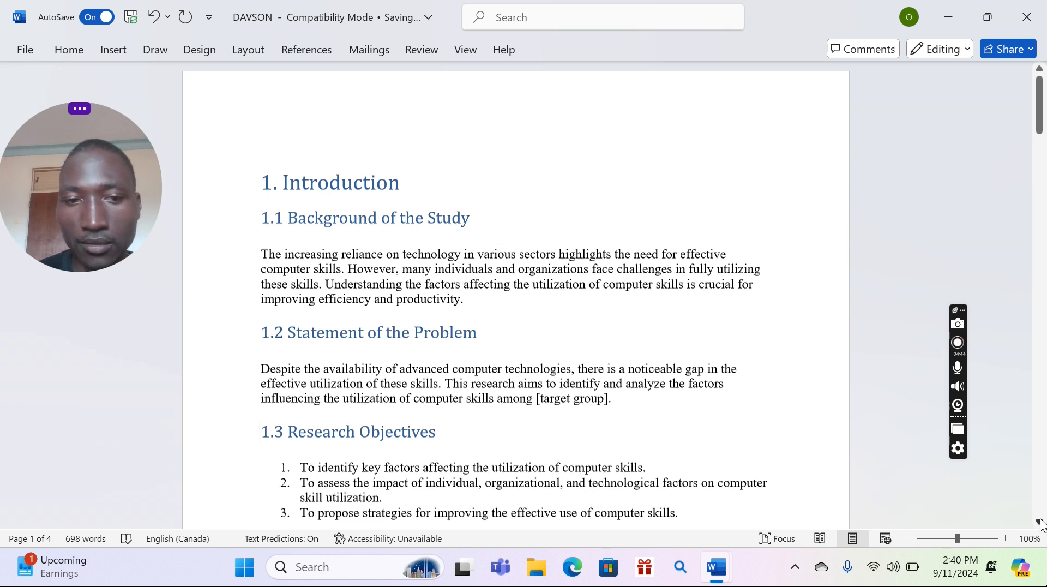
left_click_drag(1039, 522, 1040, 522)
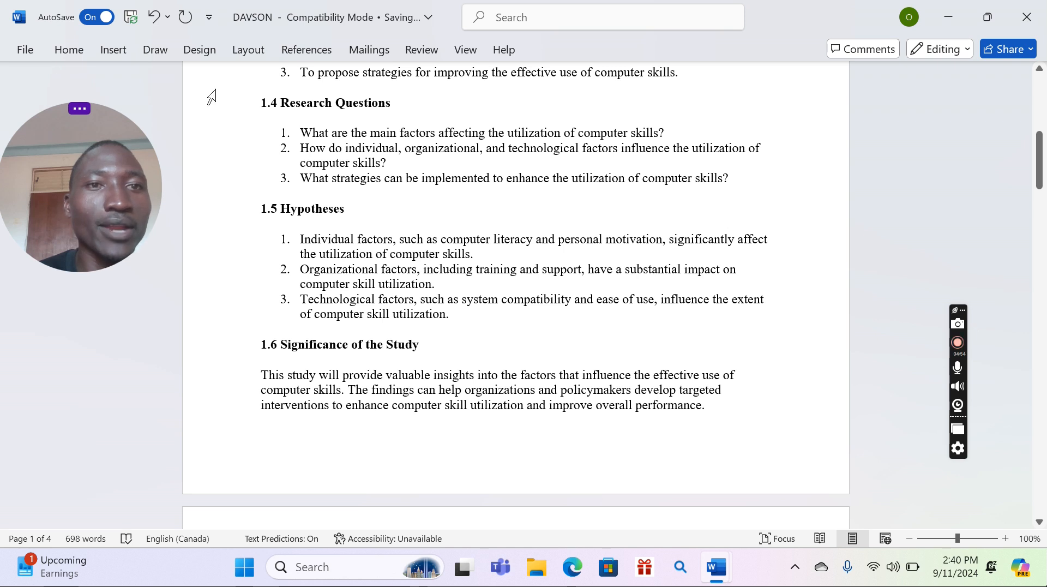
left_click(78, 51)
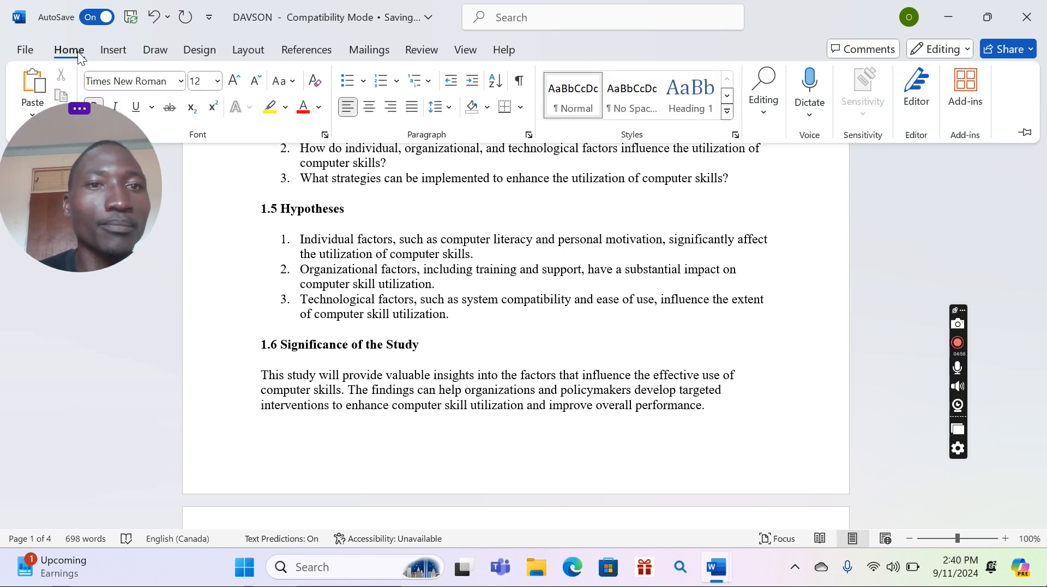
left_click(727, 112)
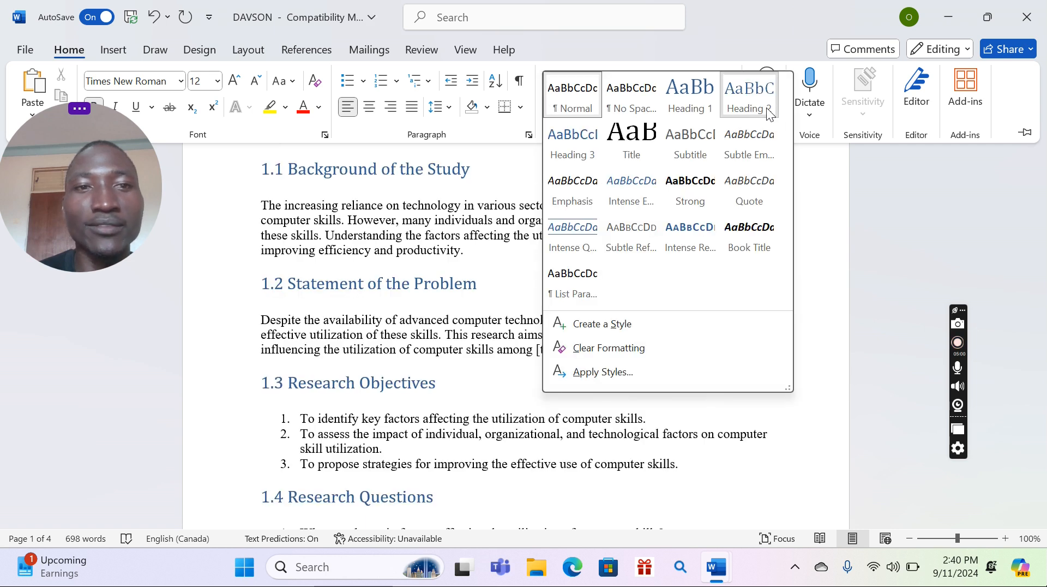
left_click(768, 109)
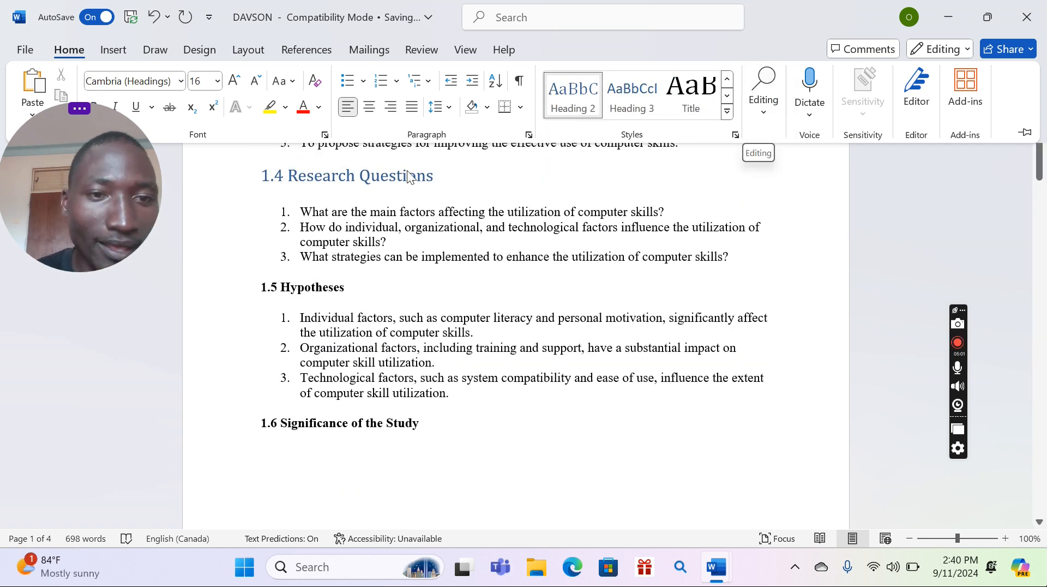
Step: Apply the Heading 2 style to the "1.5 Hypotheses" line
left_click(253, 286)
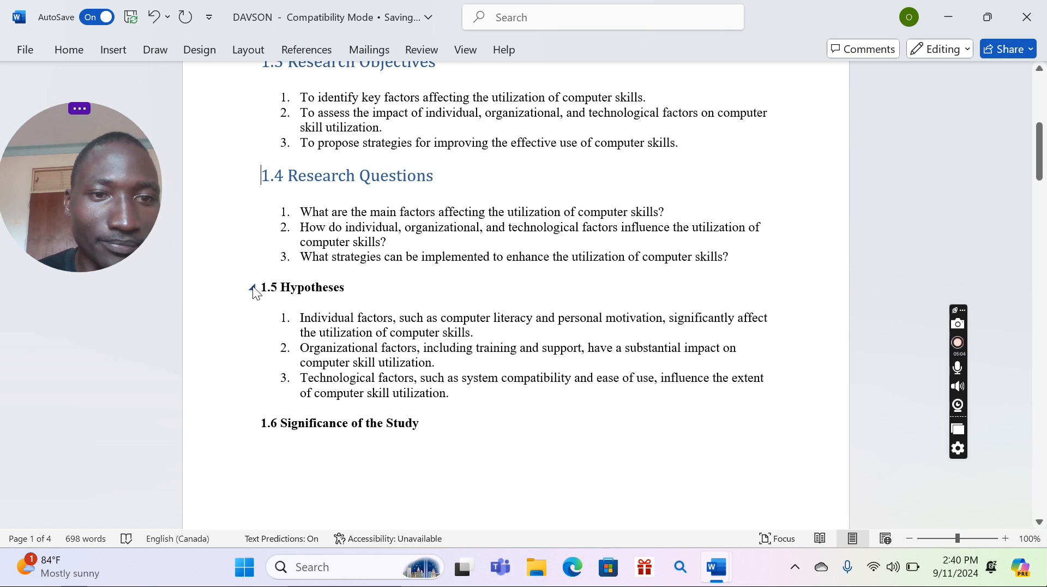
left_click(261, 287)
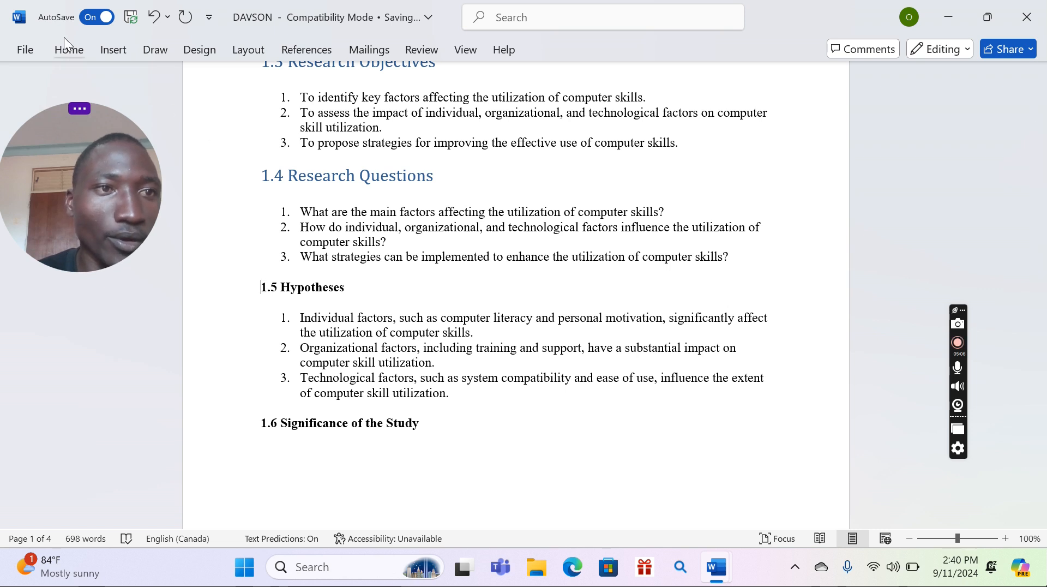
left_click(72, 50)
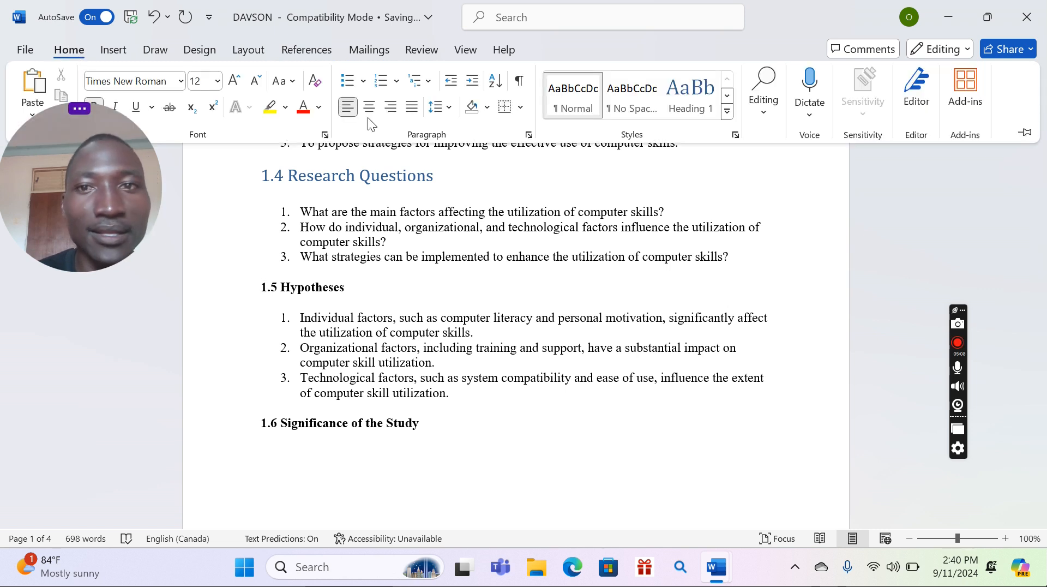
left_click(726, 112)
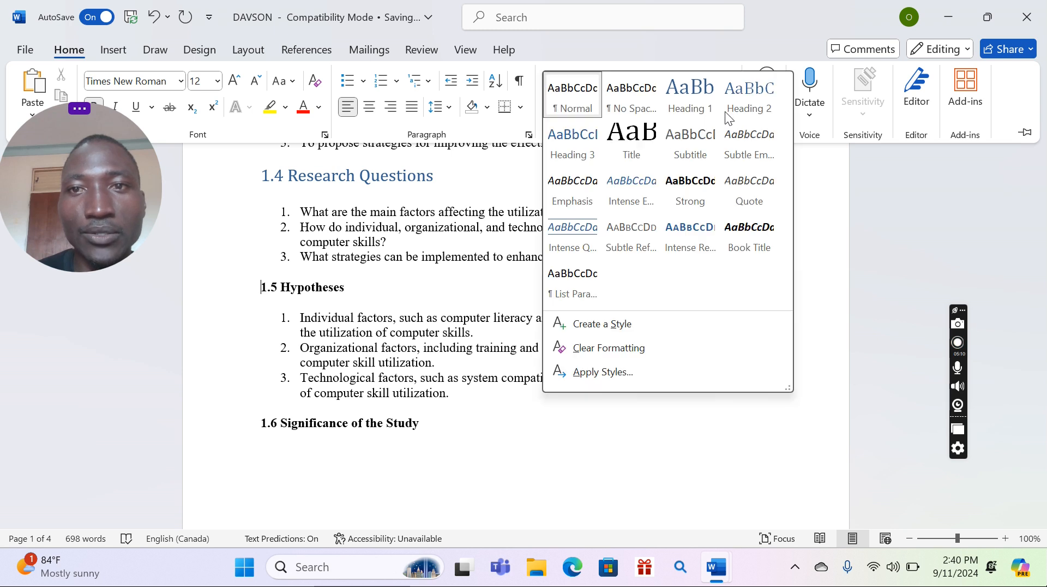
left_click(751, 110)
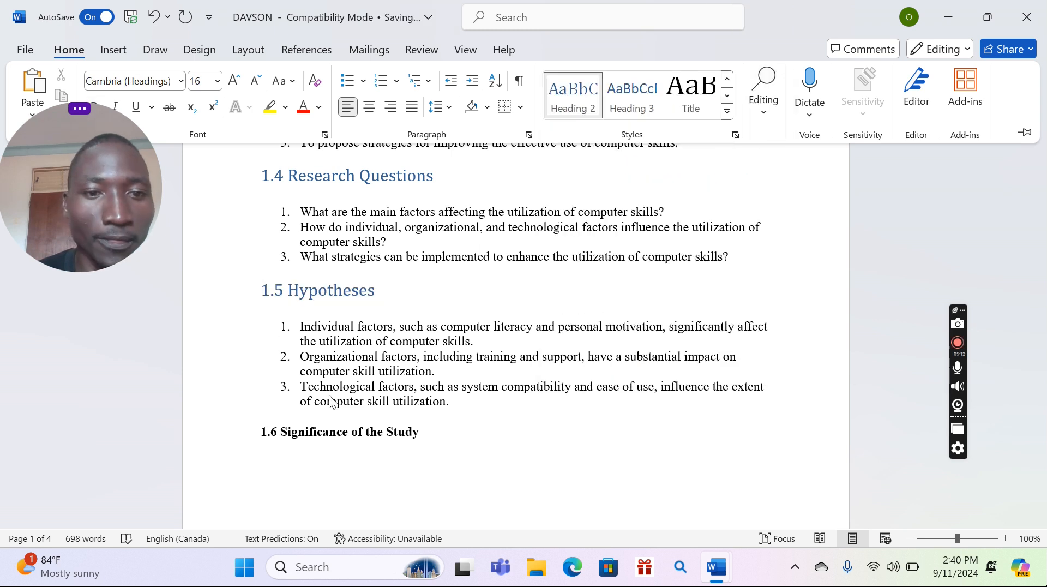
Step: Apply the Heading 2 style to the "1.6 Significance of the Study" line
left_click(256, 429)
left_click(262, 432)
left_click(70, 50)
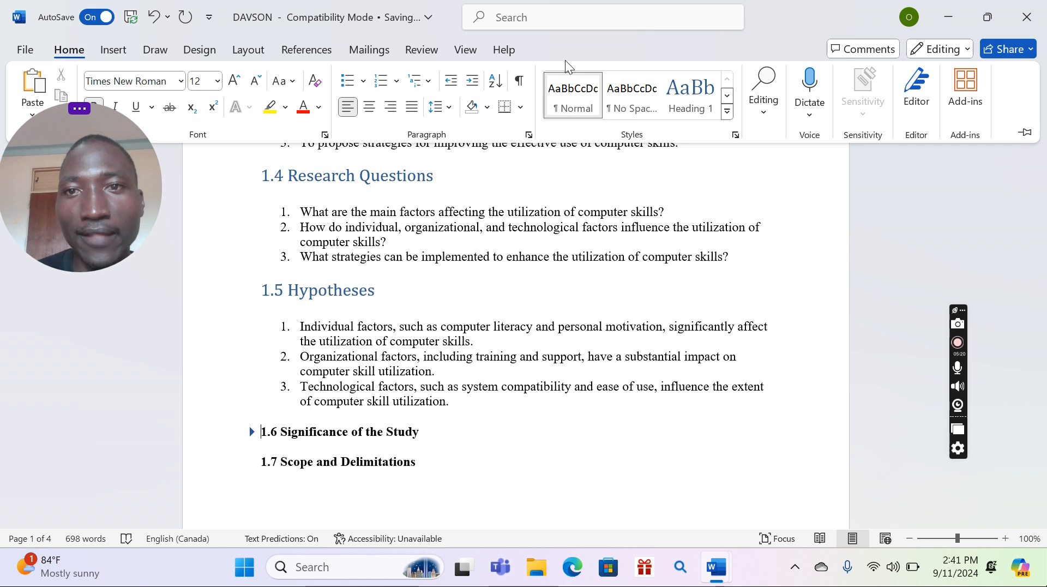
left_click(727, 112)
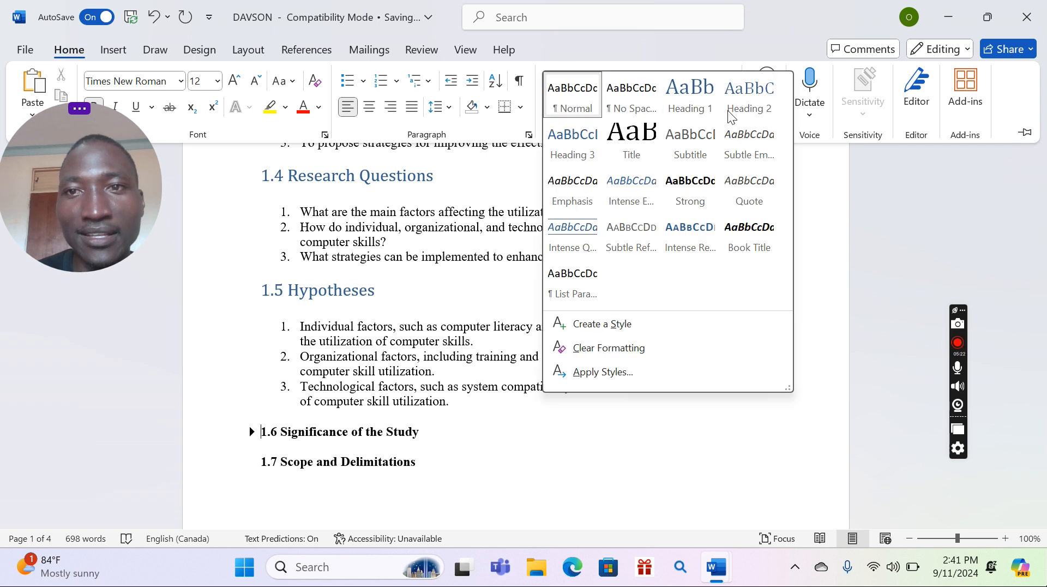
left_click(760, 112)
left_click(885, 410)
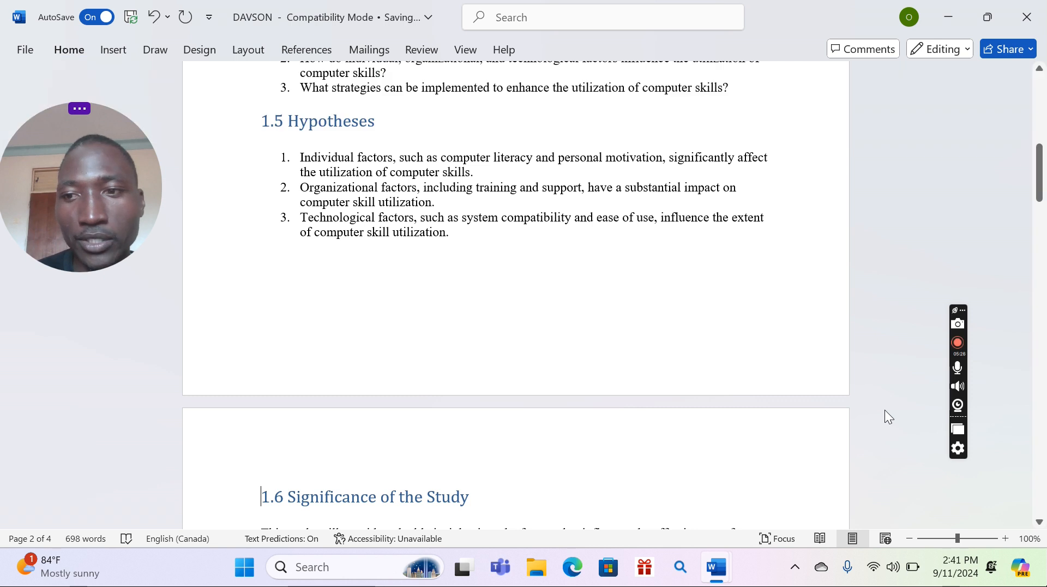
Step: Apply the Heading 2 style to the "1.7 Scope and Delimitations" line, keeping its section expanded
left_click(1040, 521)
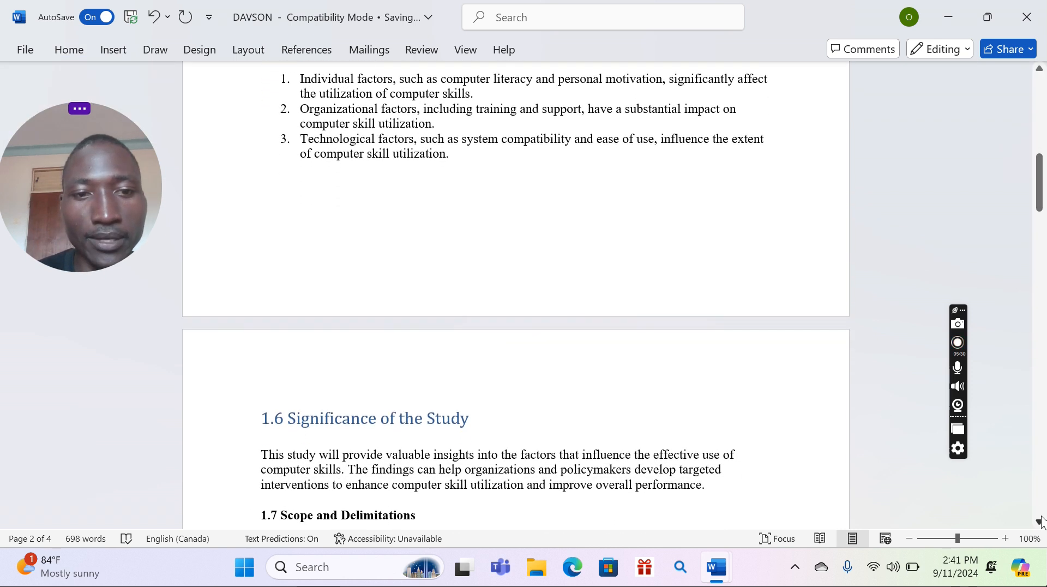
left_click(1041, 522)
left_click(1042, 522)
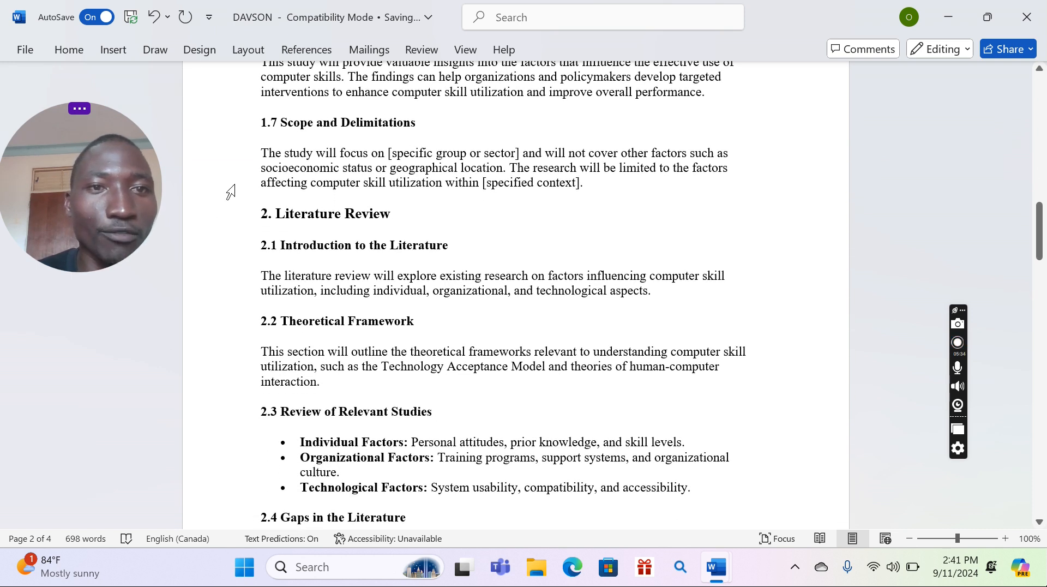
double_click(255, 115)
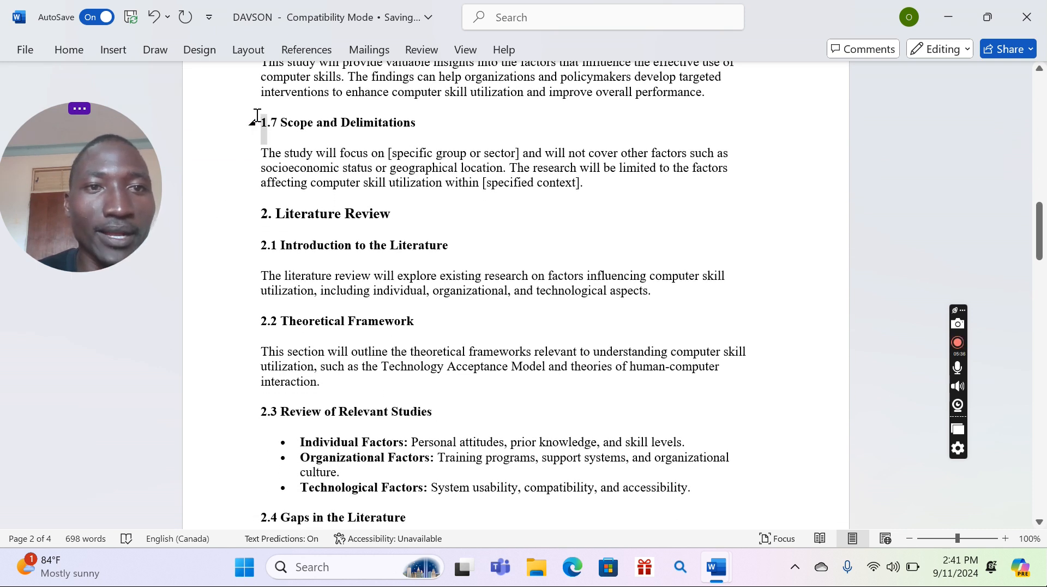
left_click(252, 122)
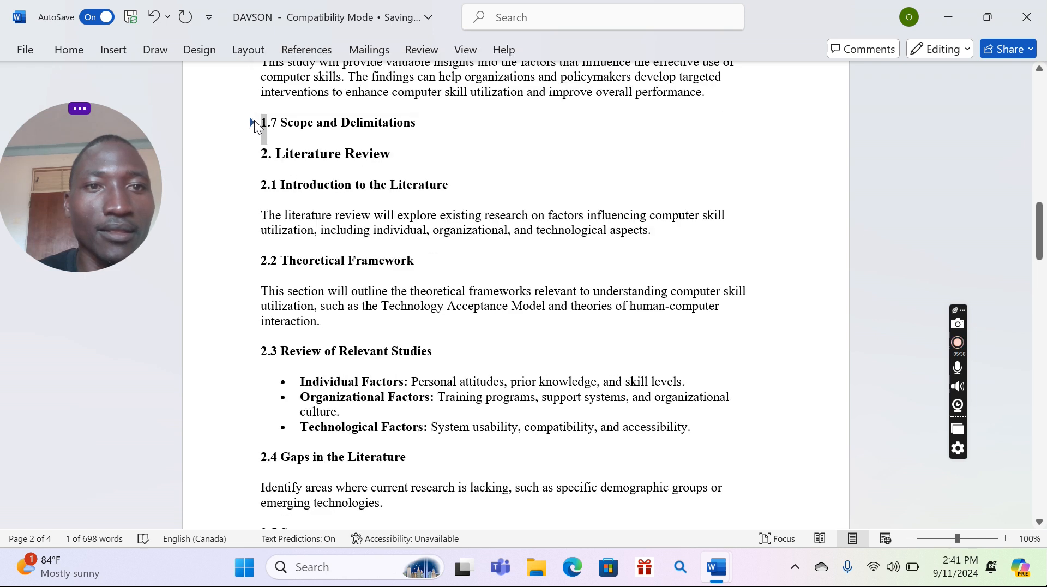
left_click(254, 123)
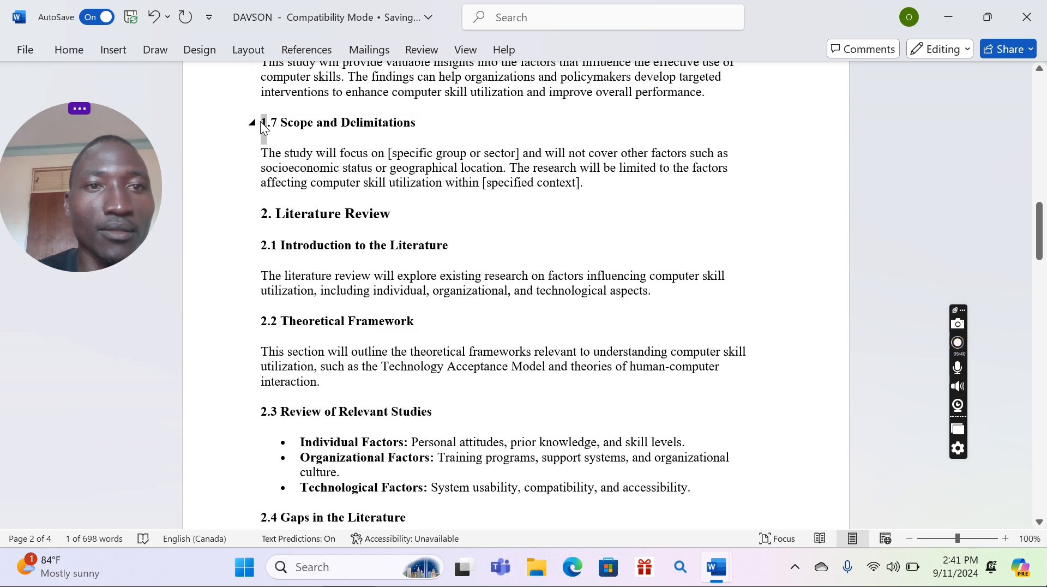
left_click(262, 125)
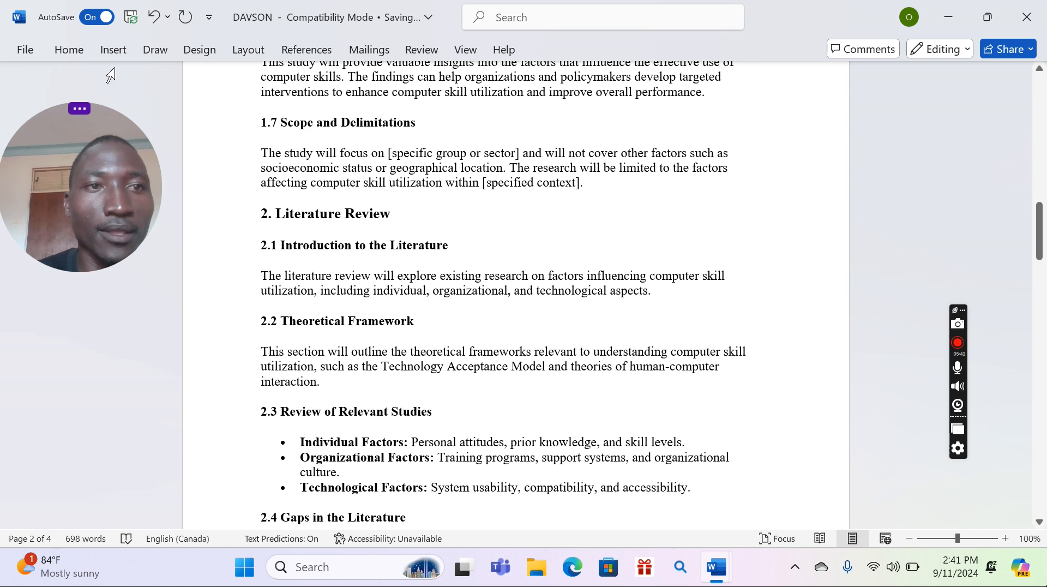
left_click(68, 50)
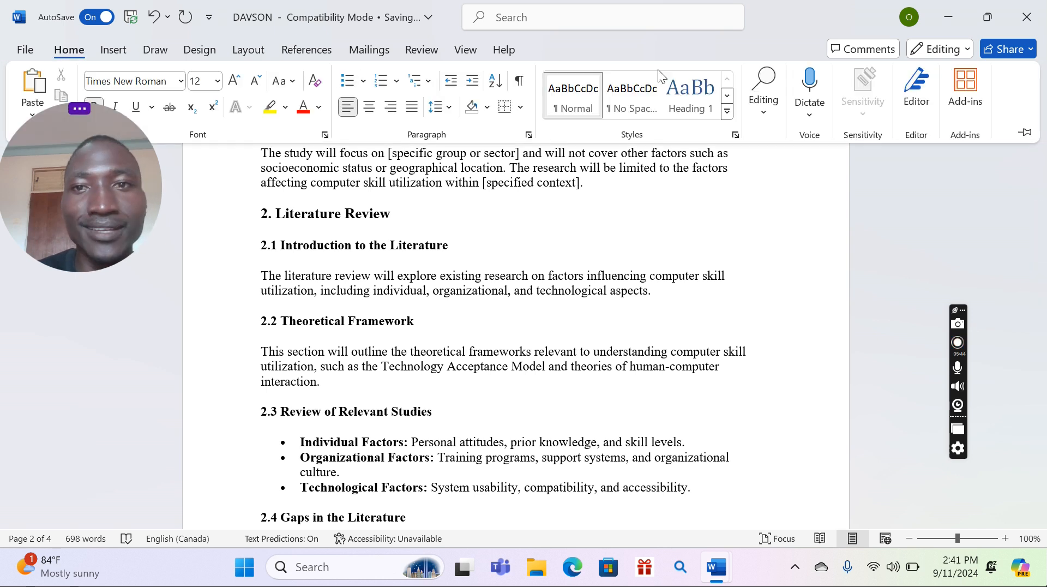
left_click(728, 111)
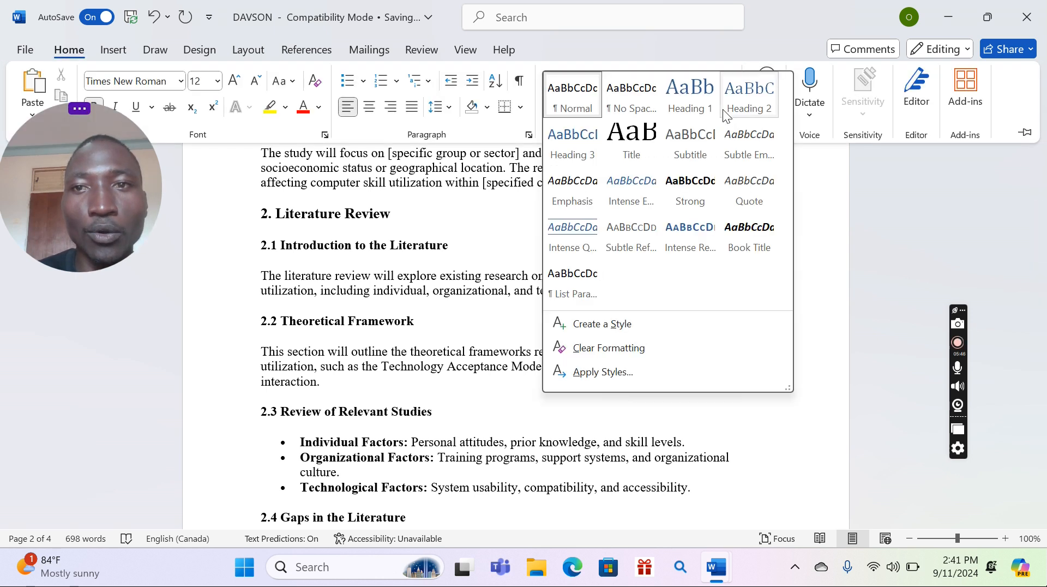
left_click(728, 109)
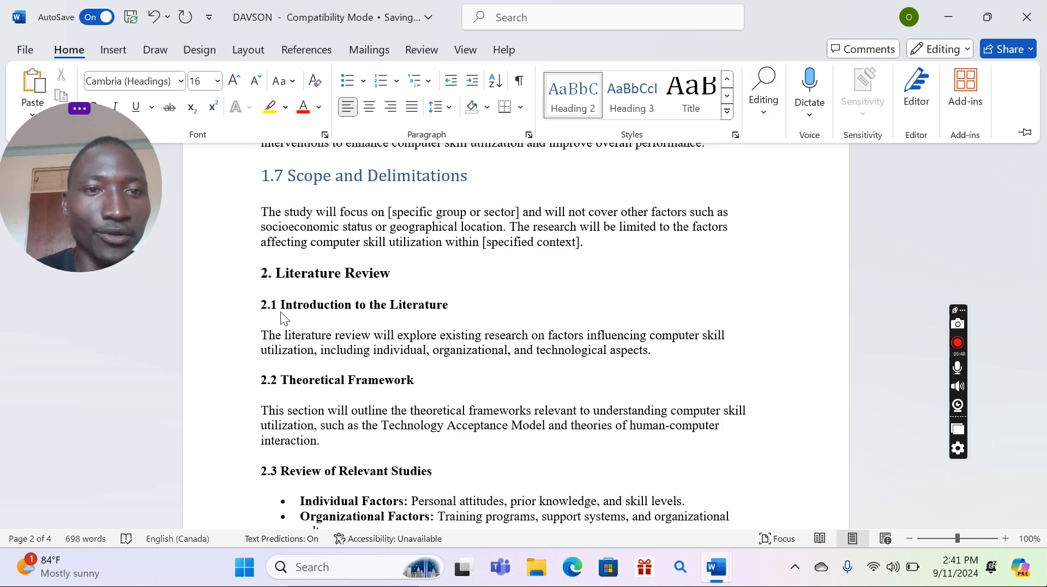
Step: Apply the Heading 1 style to the "2. Literature Review" chapter title, keeping its section expanded
left_click(256, 272)
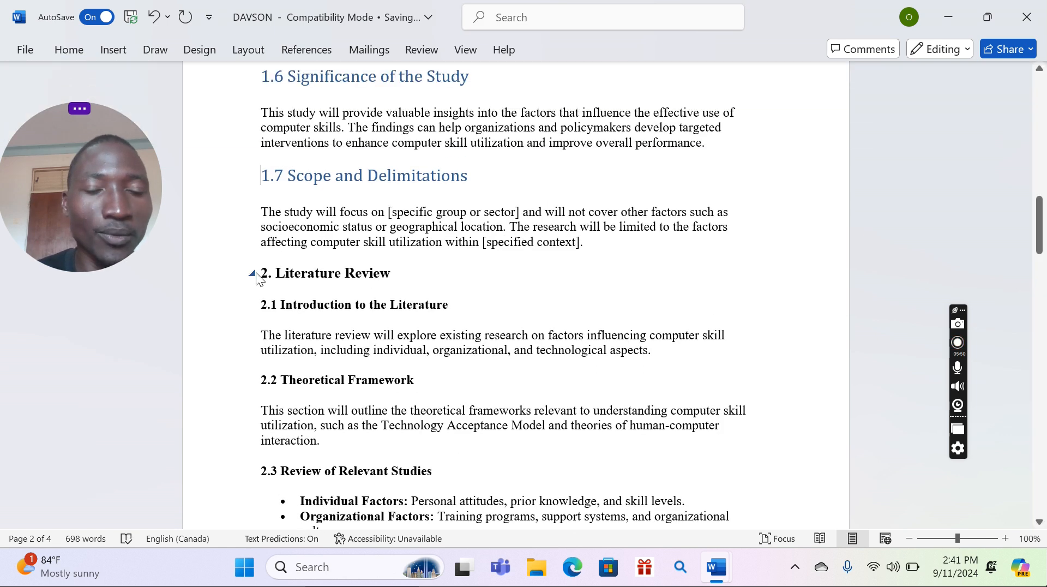
left_click(257, 272)
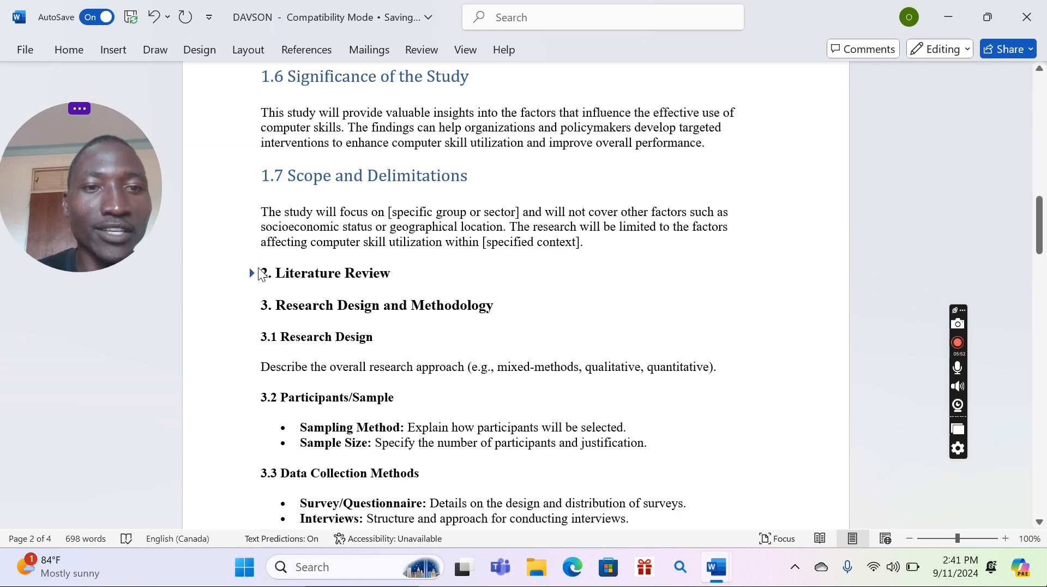
left_click(257, 273)
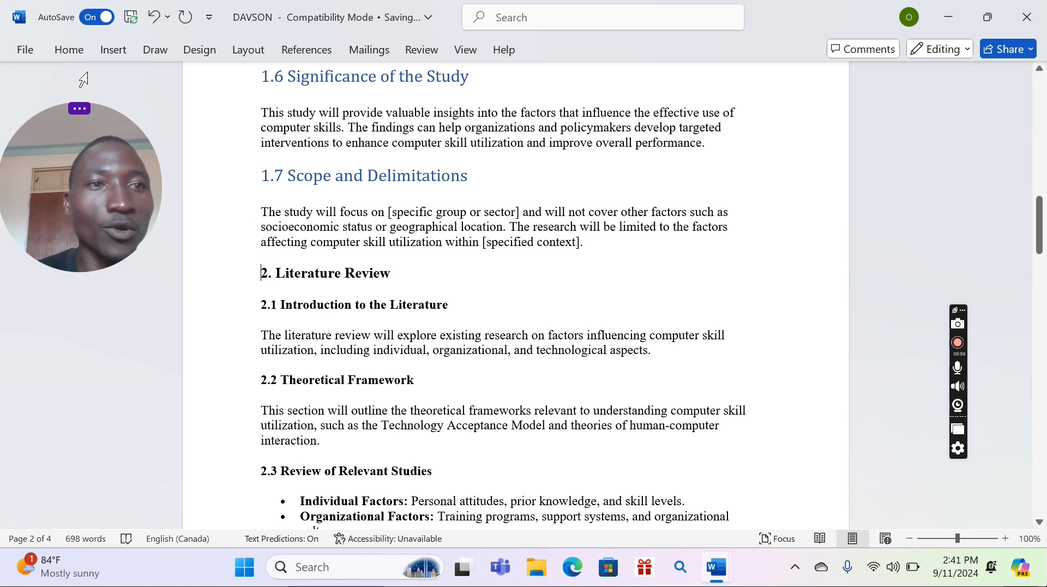
left_click(70, 49)
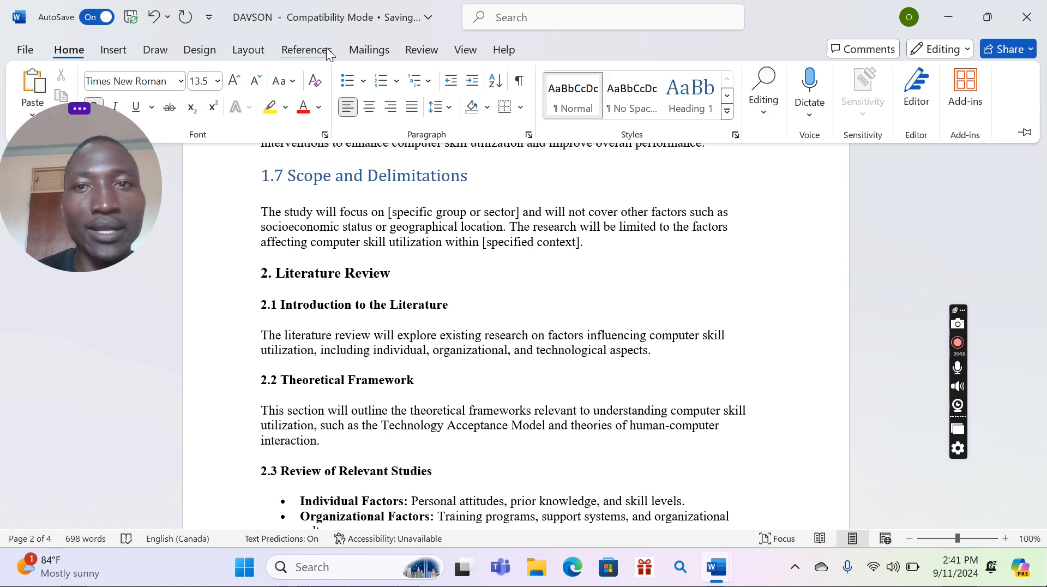
left_click(692, 106)
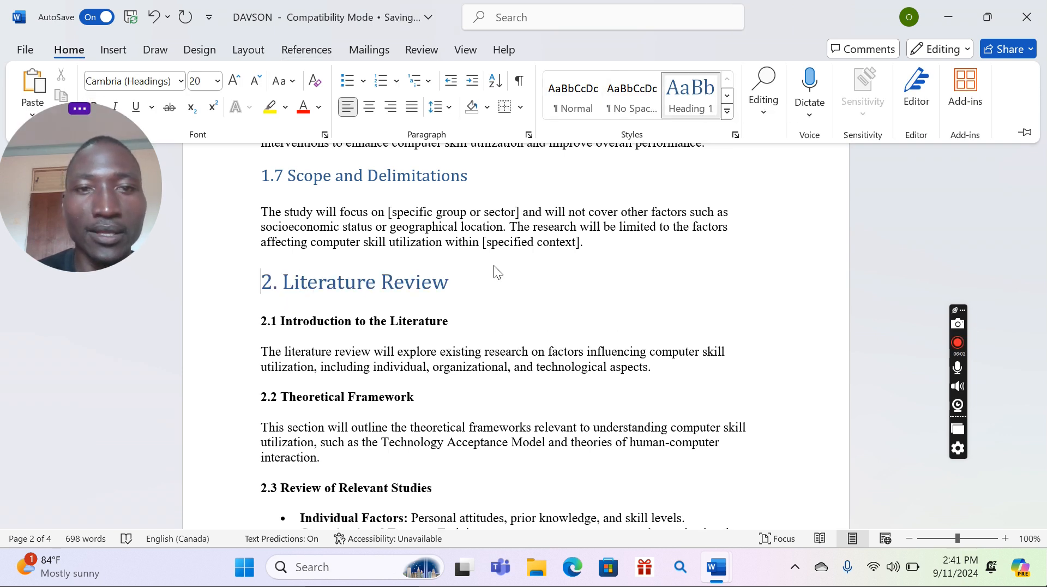
Step: Apply the Heading 2 style to the "2.1 Introduction to the Literature" line, keeping its section expanded
left_click(258, 320)
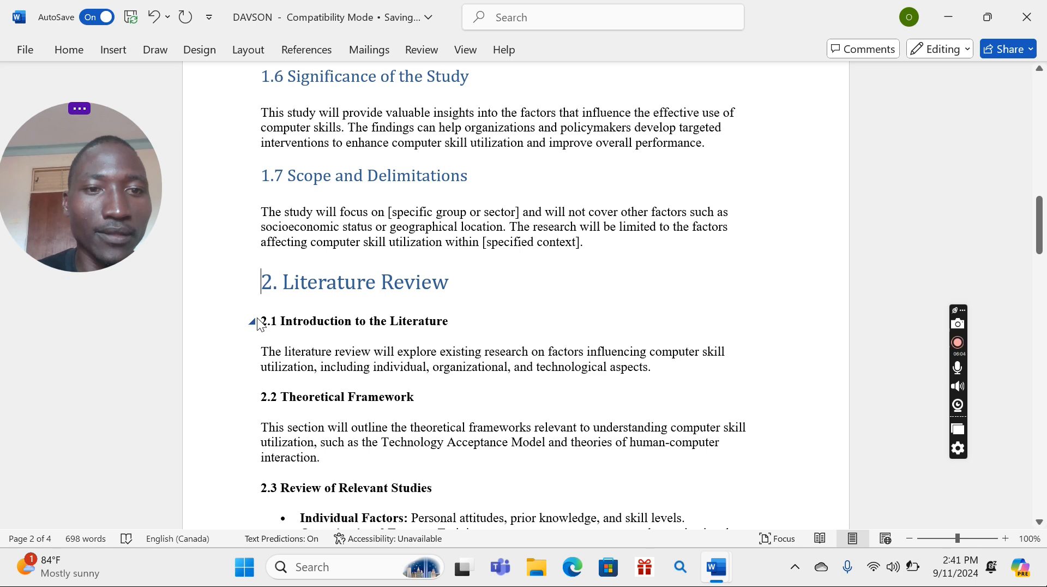
left_click(254, 321)
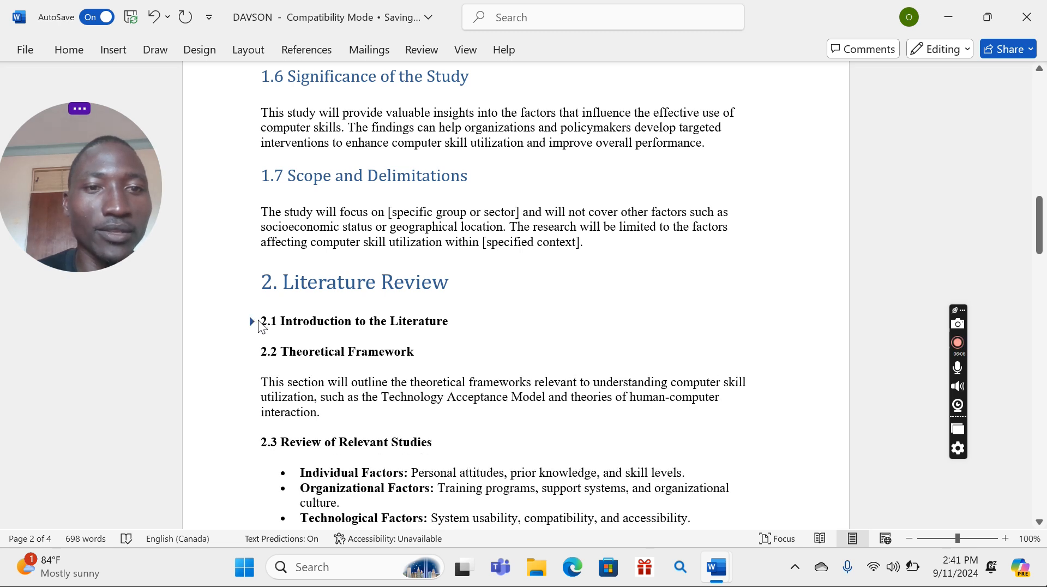
left_click(256, 321)
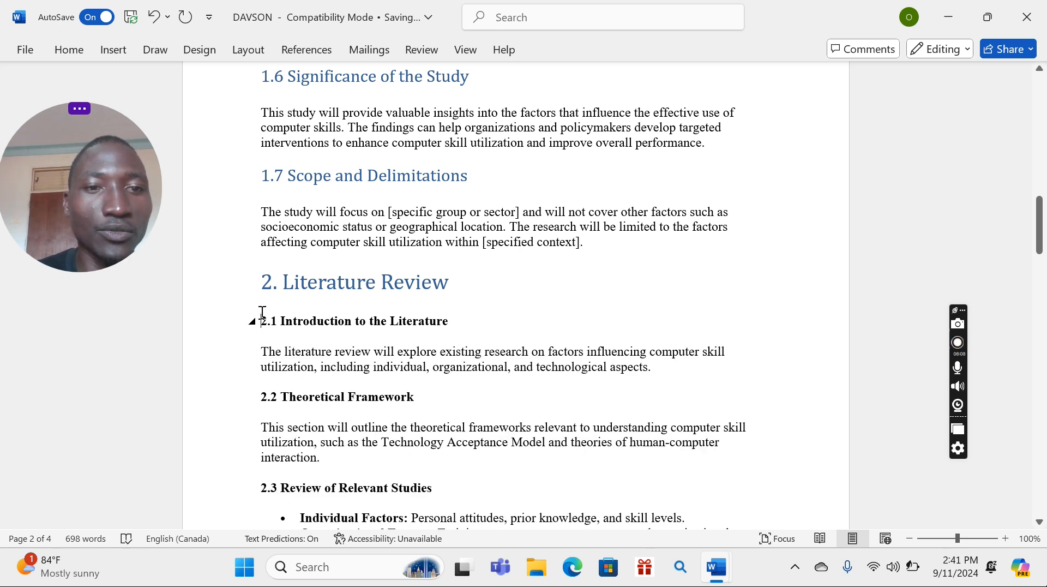
left_click(70, 49)
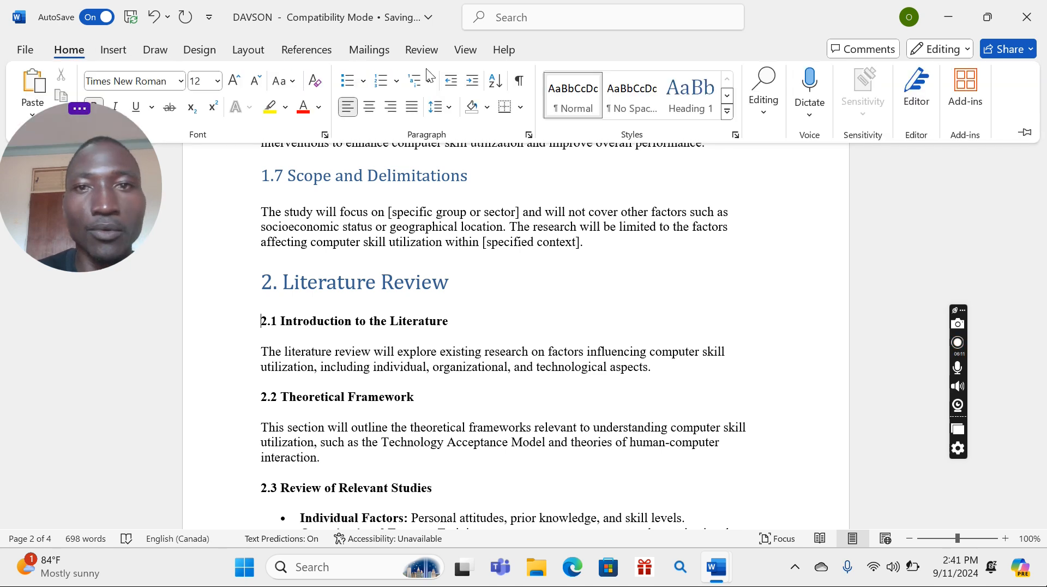
left_click(726, 111)
left_click(758, 113)
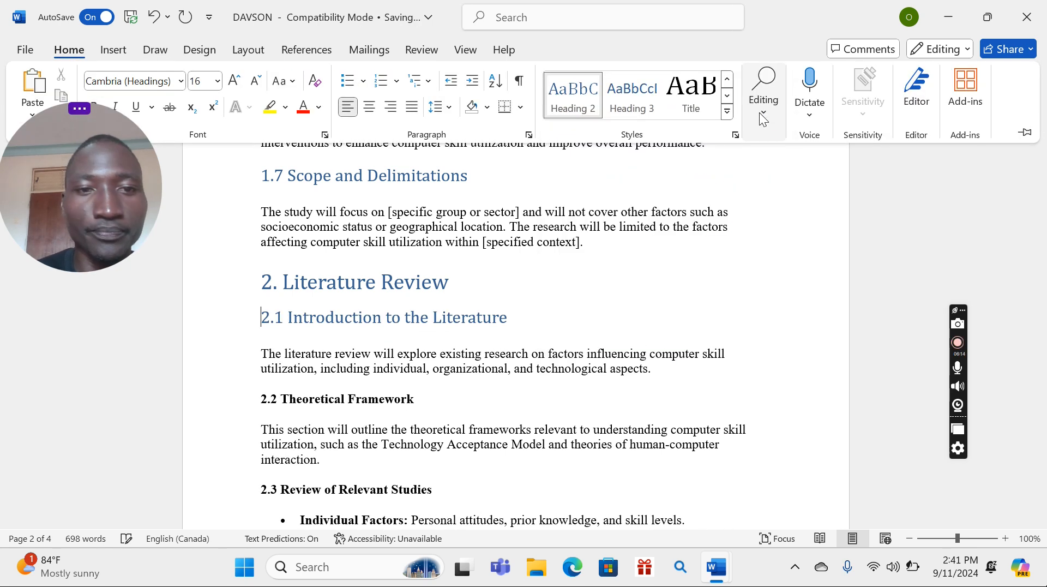
Step: Apply the Heading 2 style to the "2.2 Theoretical Framework" line
left_click(255, 395)
left_click(254, 397)
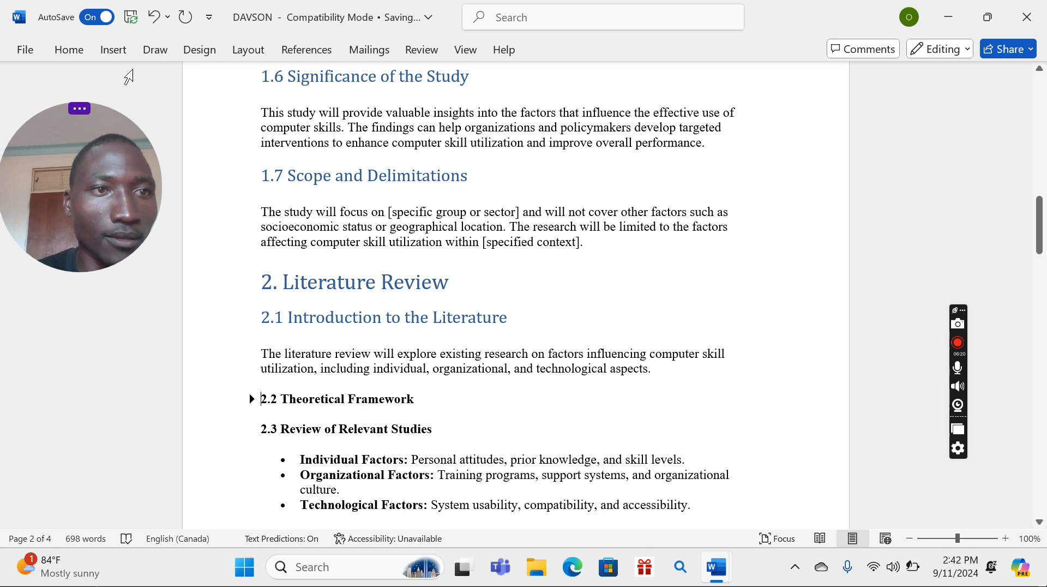
left_click(69, 50)
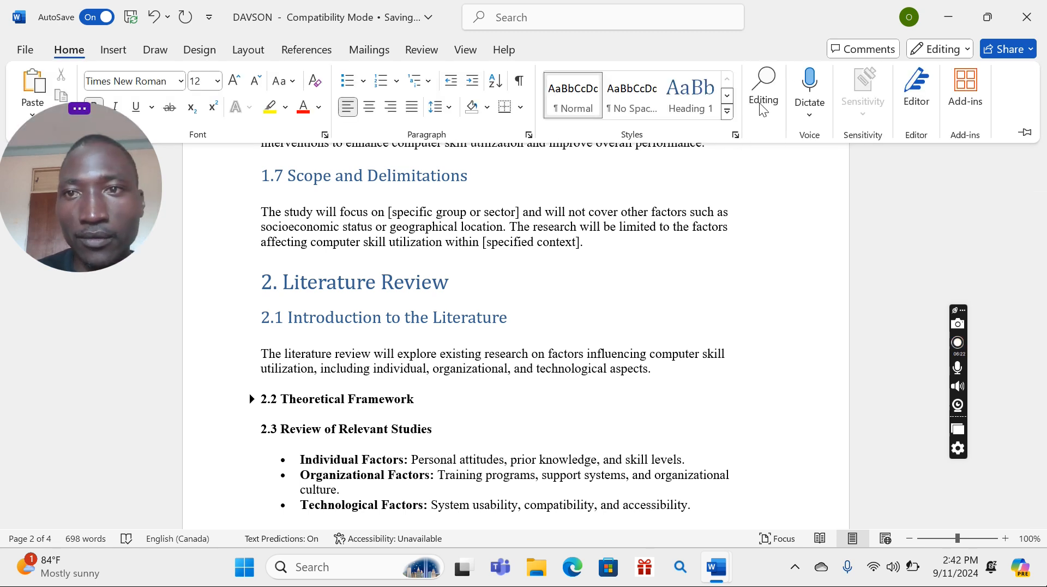
left_click(728, 111)
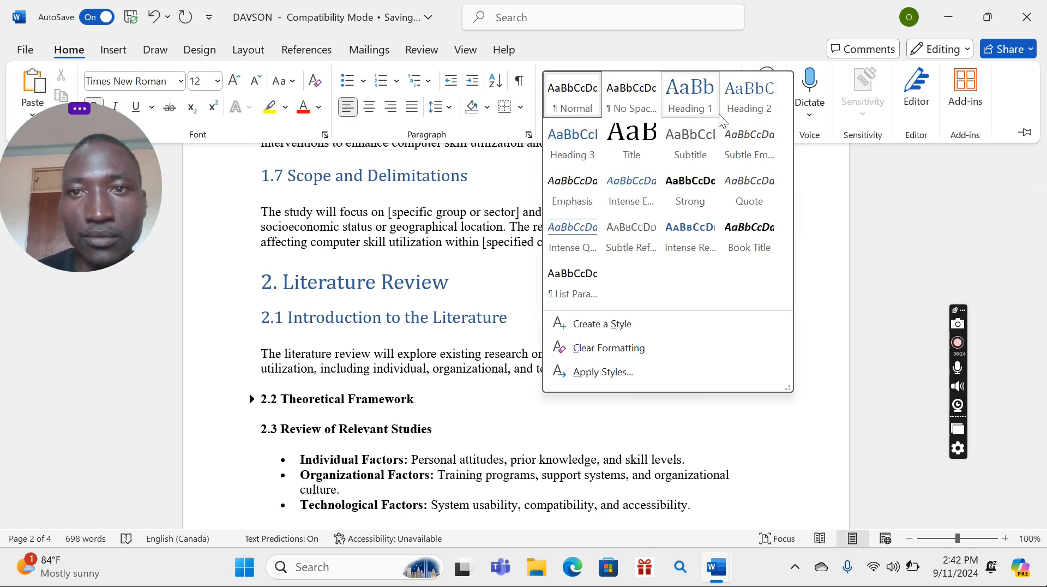
left_click(767, 99)
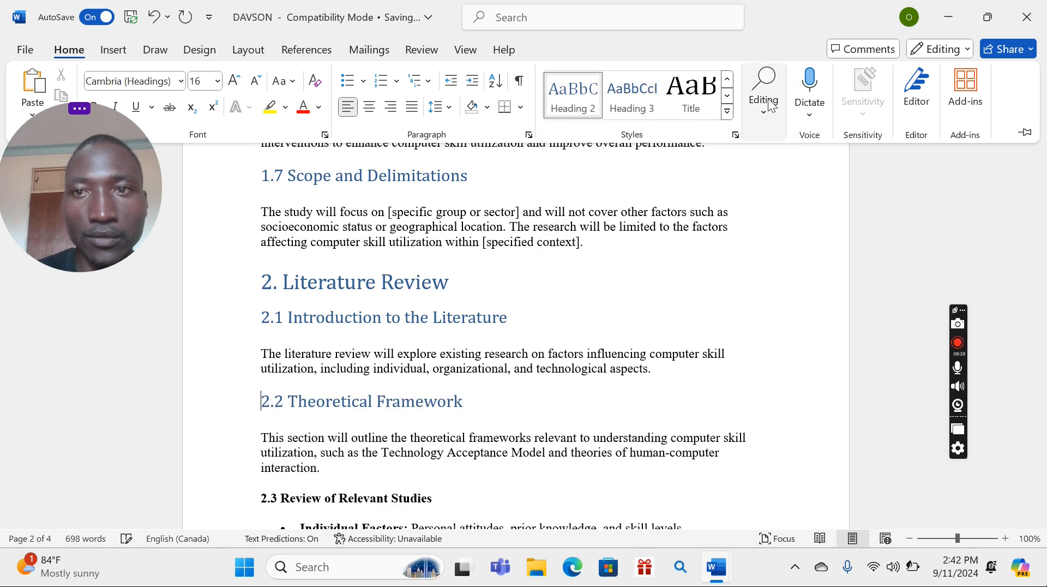
Step: Apply the Heading 2 style to the "2.3 Review of Relevant Studies" line
left_click(261, 492)
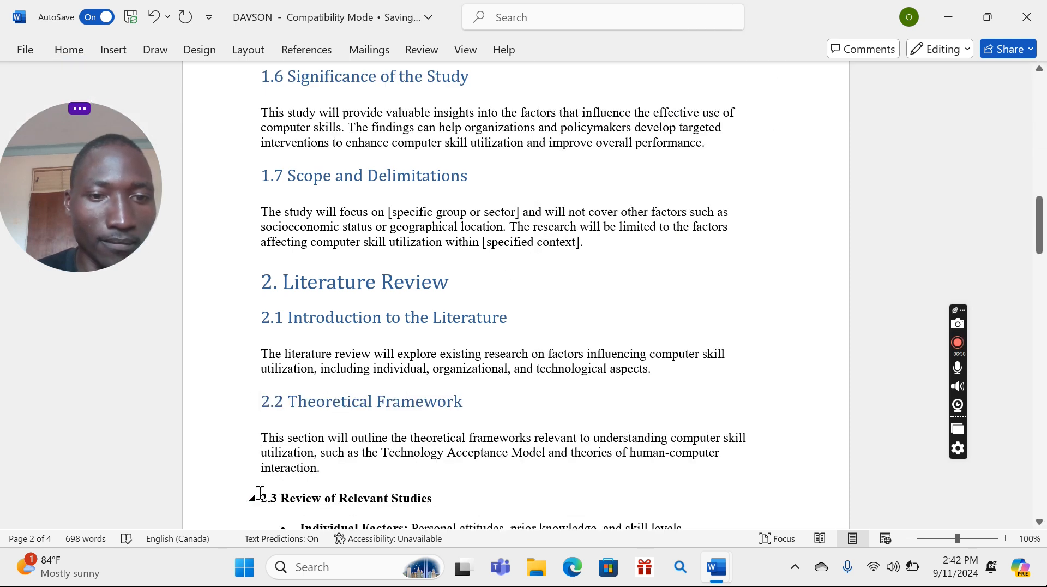
left_click(73, 50)
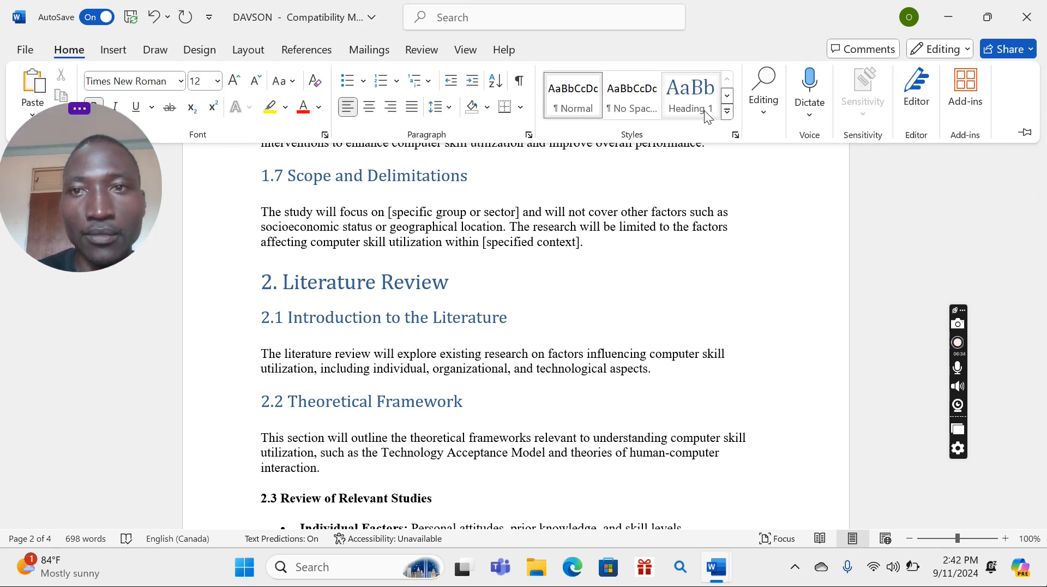
left_click(727, 112)
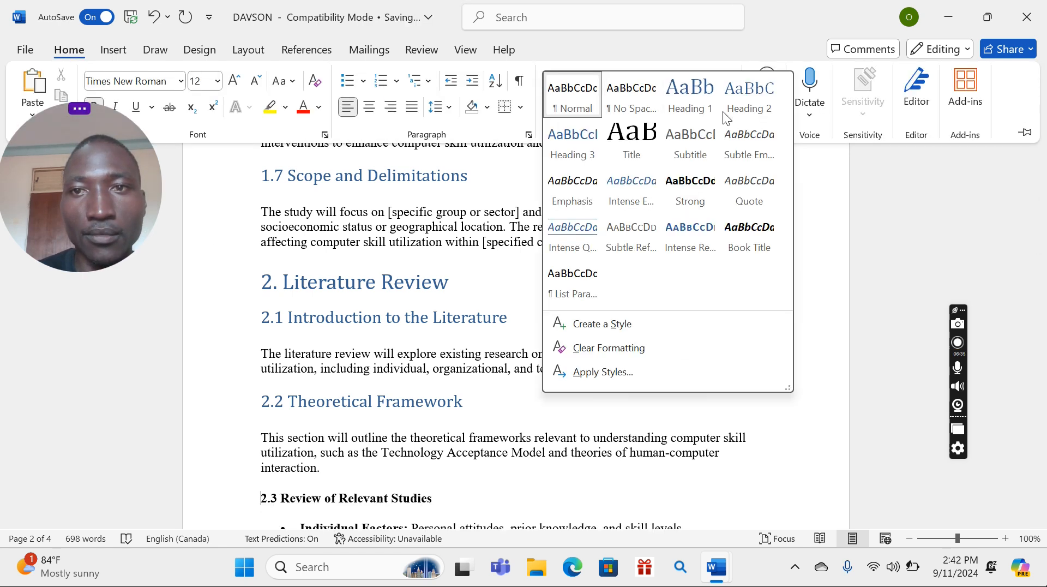
left_click(769, 104)
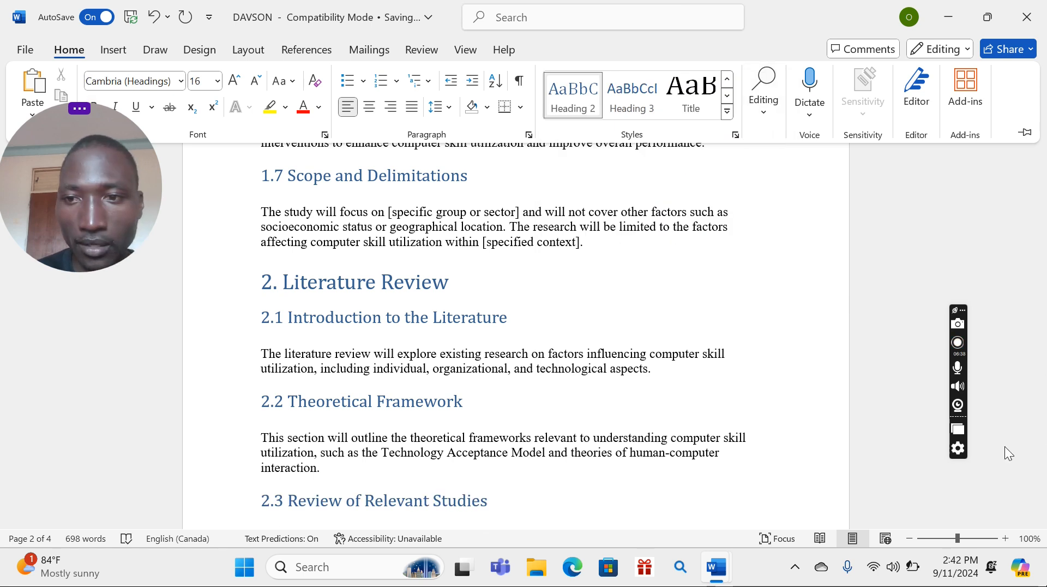
Step: Apply the Heading 2 style to the "2.4 Gaps in the Literature" line
left_click(909, 458)
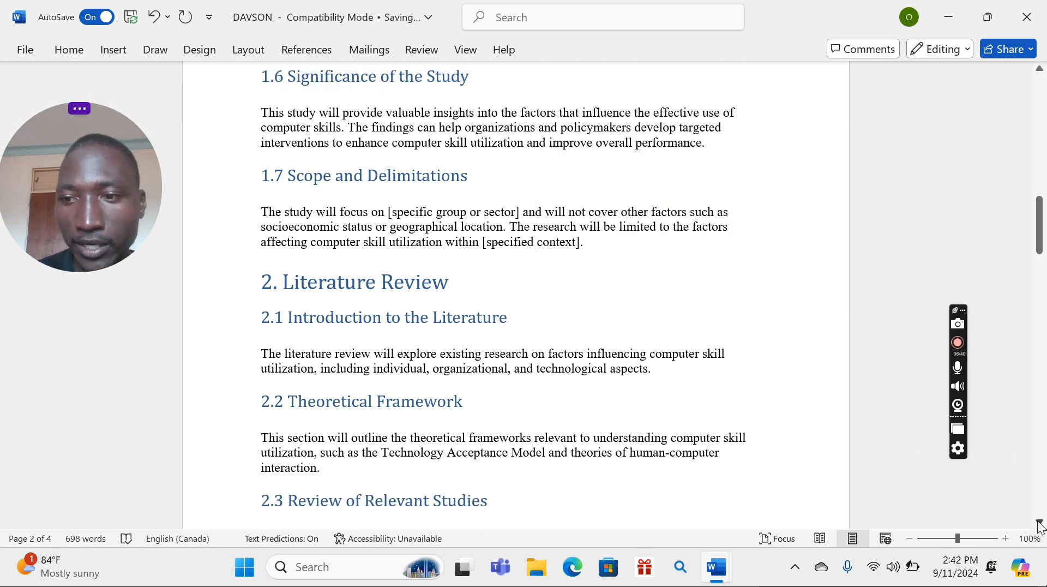
scroll(1040, 524, "down", 8)
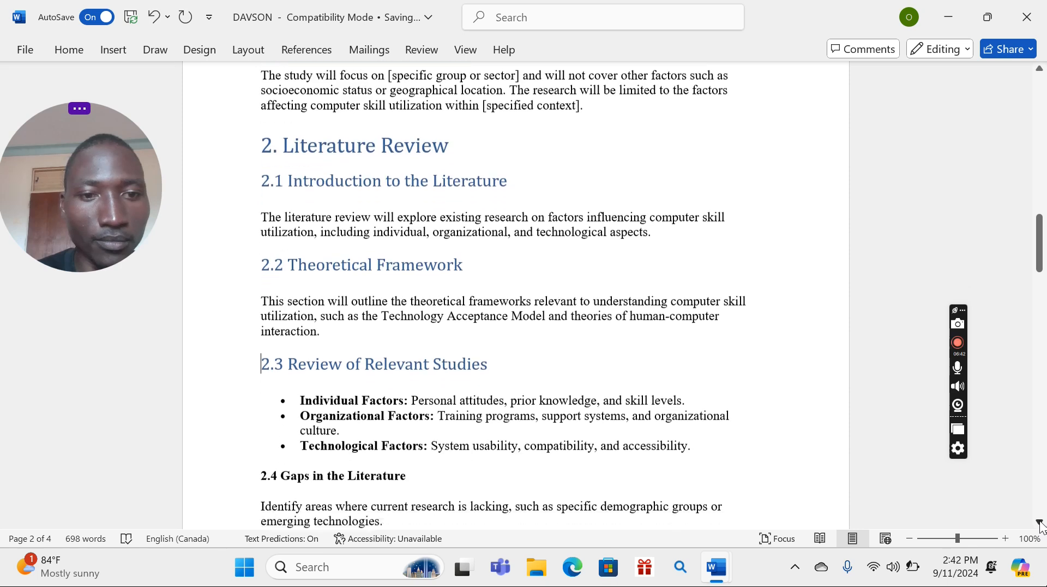
scroll(1041, 525, "down", 8)
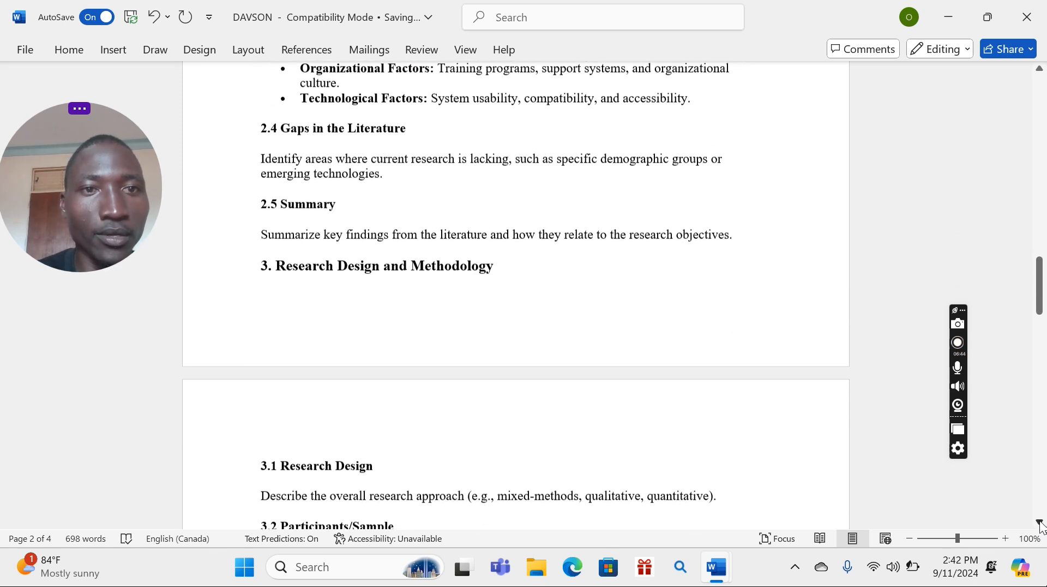
left_click(252, 129)
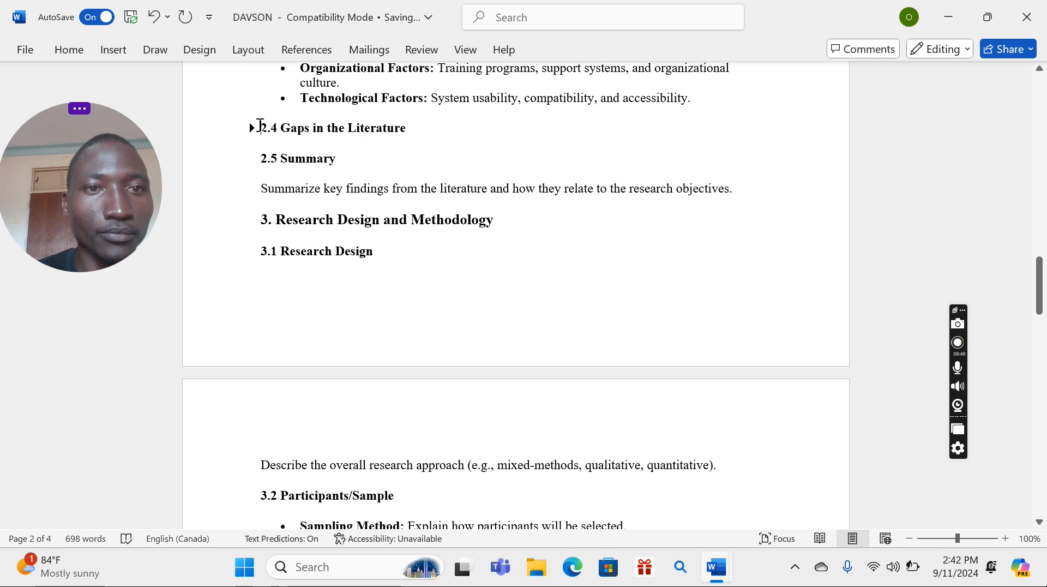
left_click(78, 55)
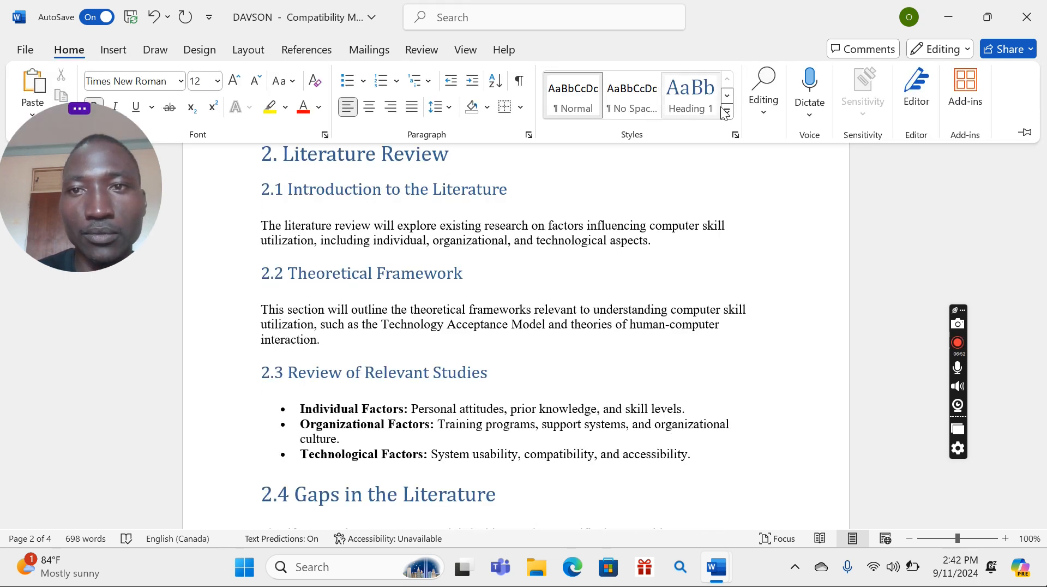
left_click(727, 111)
left_click(736, 108)
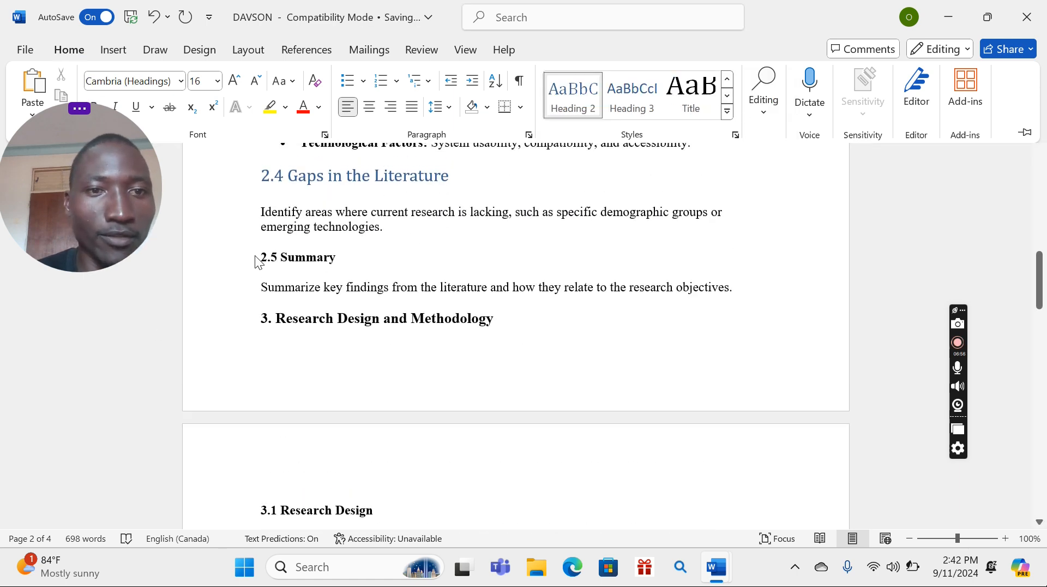
Step: Apply the Heading 2 style to the "2.5 Summary" line in the Literature Review chapter
left_click(254, 256)
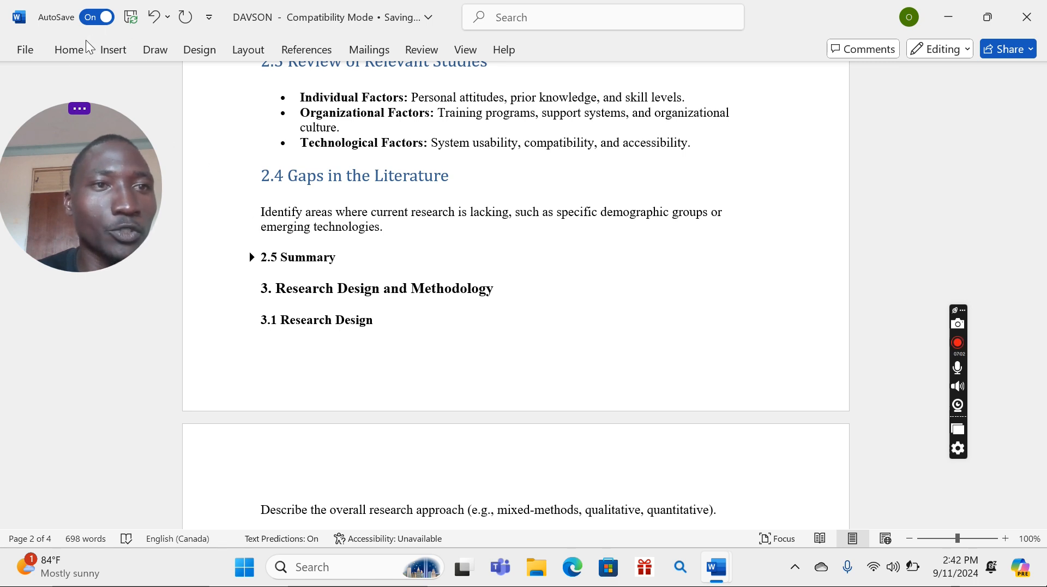
left_click(72, 51)
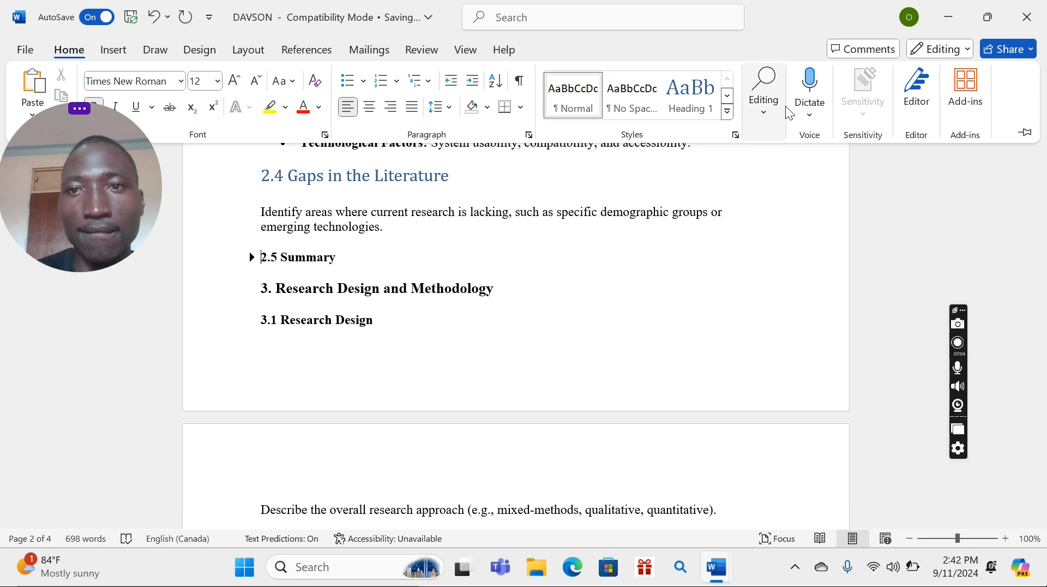
left_click(728, 112)
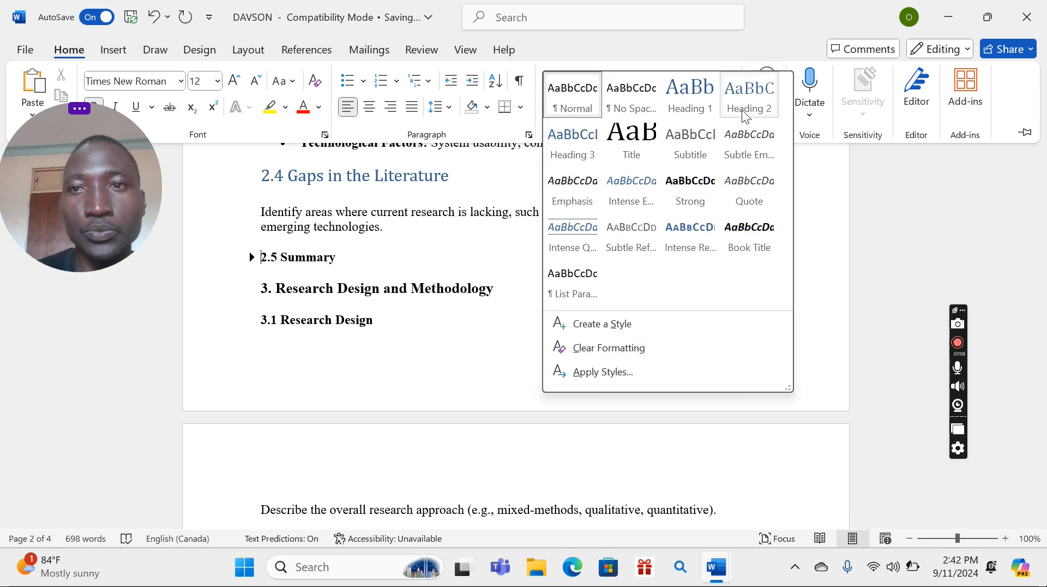
key("Escape")
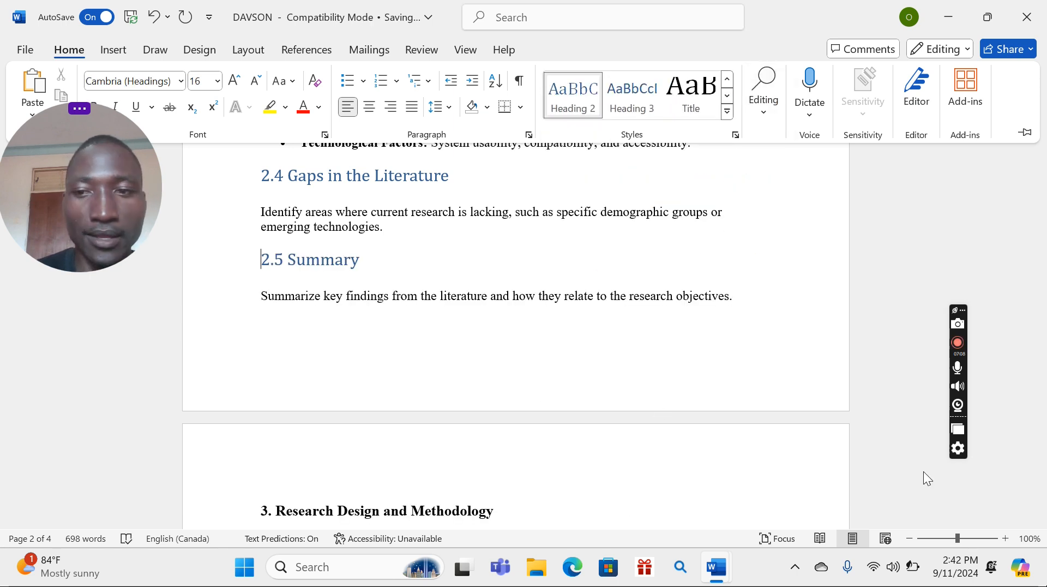
Step: Apply the Heading 1 style to the "3. Research Design and Methodology" chapter title
left_click(1032, 454)
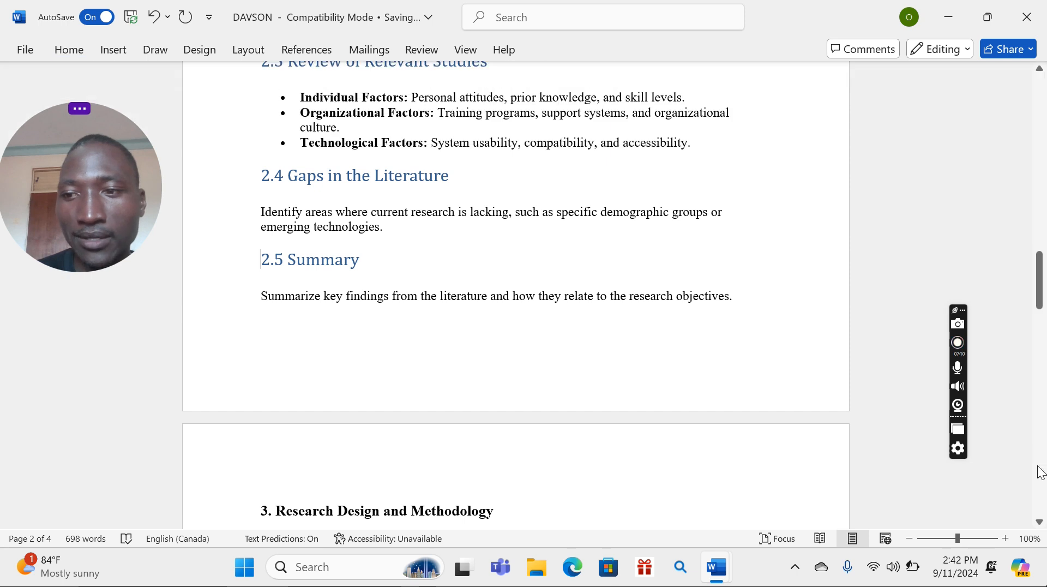
scroll(1041, 525, "down", 4)
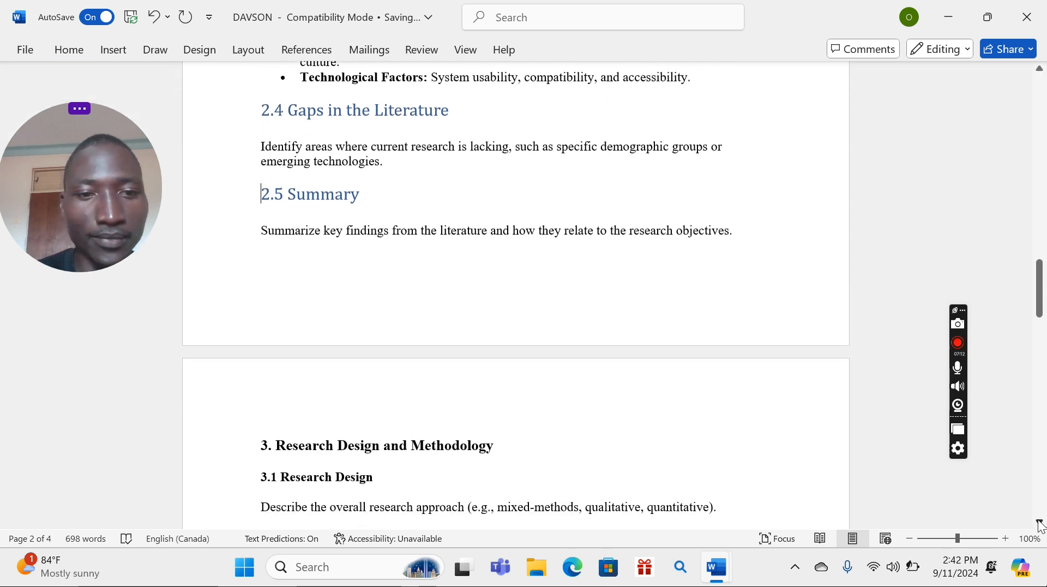
scroll(1041, 525, "down", 4)
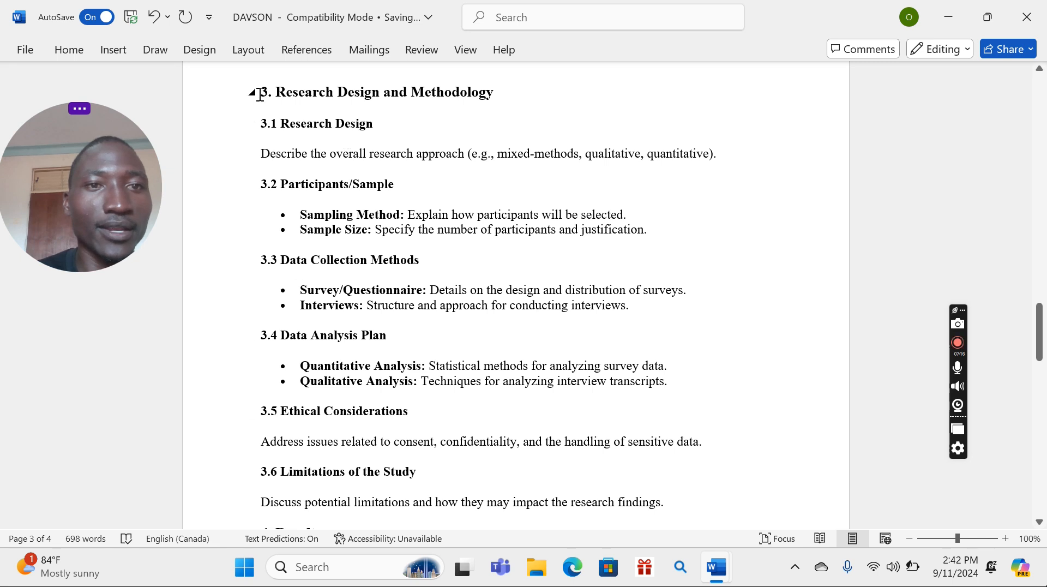
left_click(258, 93)
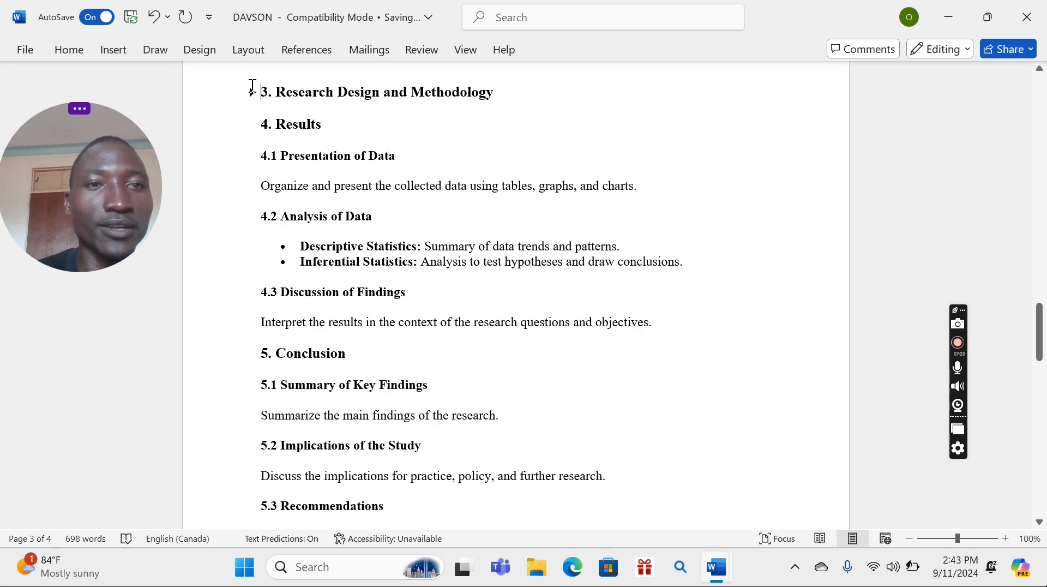
left_click(75, 50)
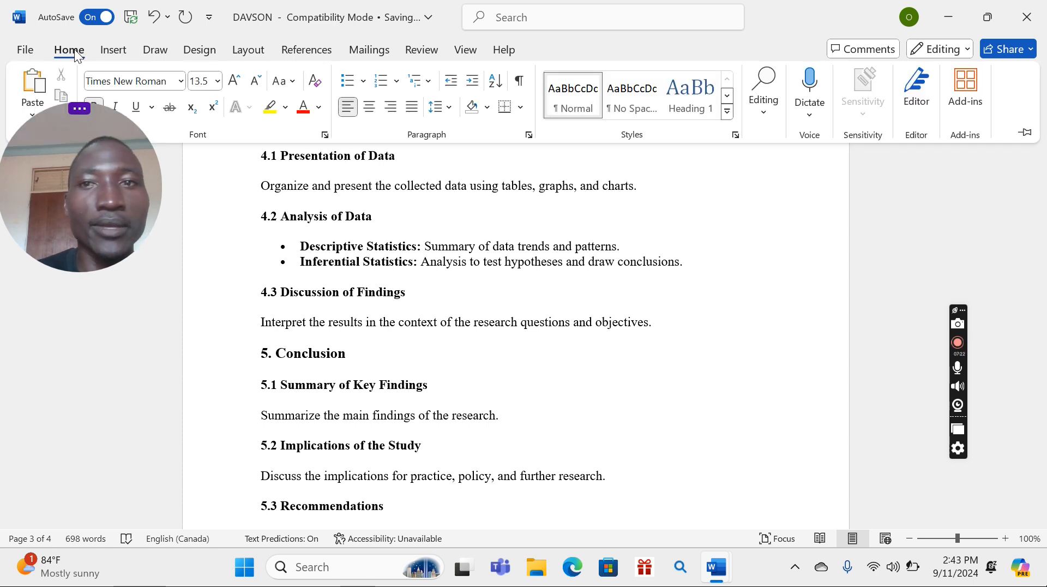
left_click(682, 99)
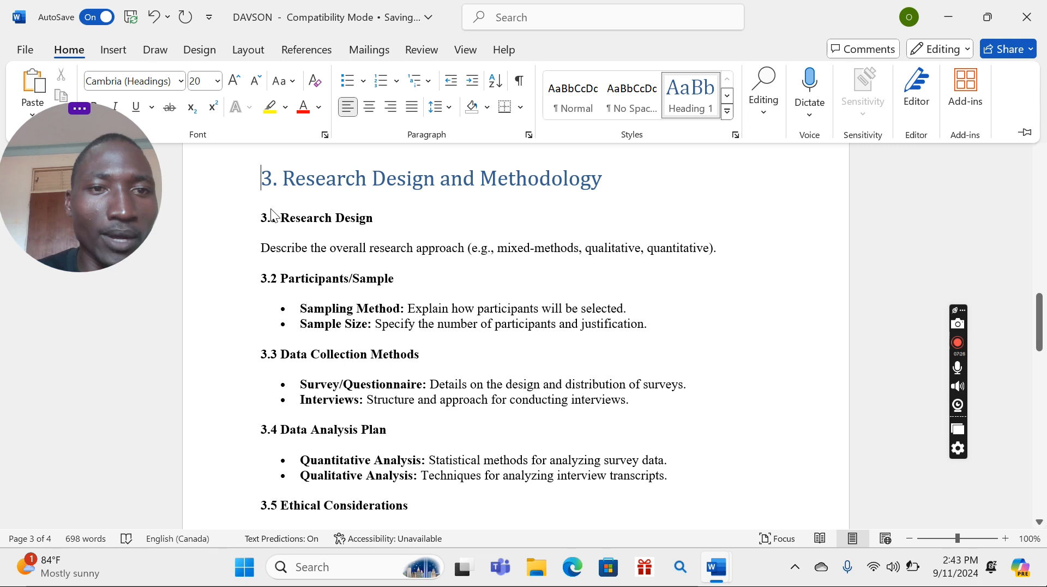
key("Escape")
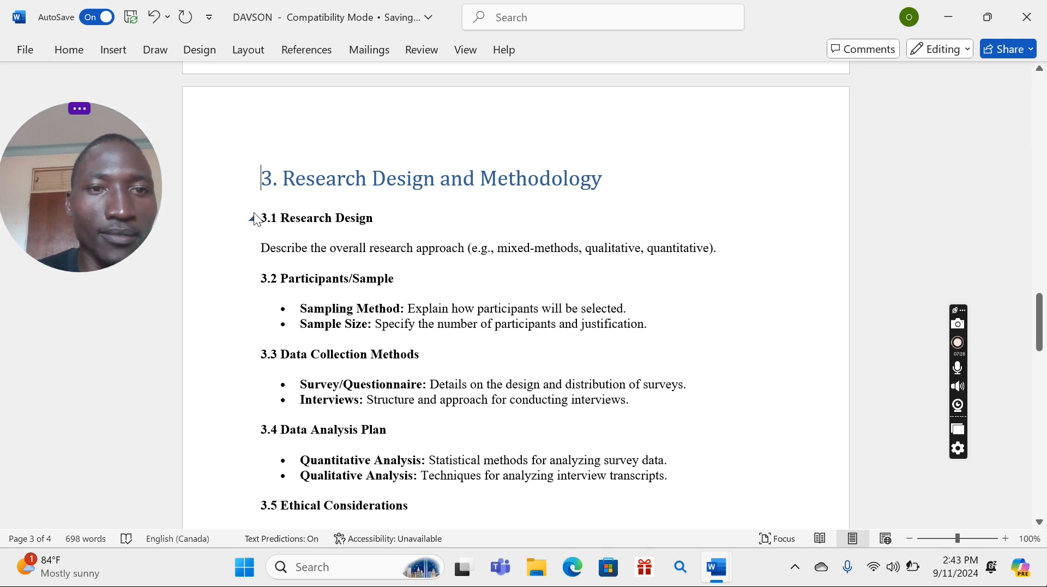
Step: Apply the Heading 2 style to the "3.1 Research Design" line
left_click(255, 217)
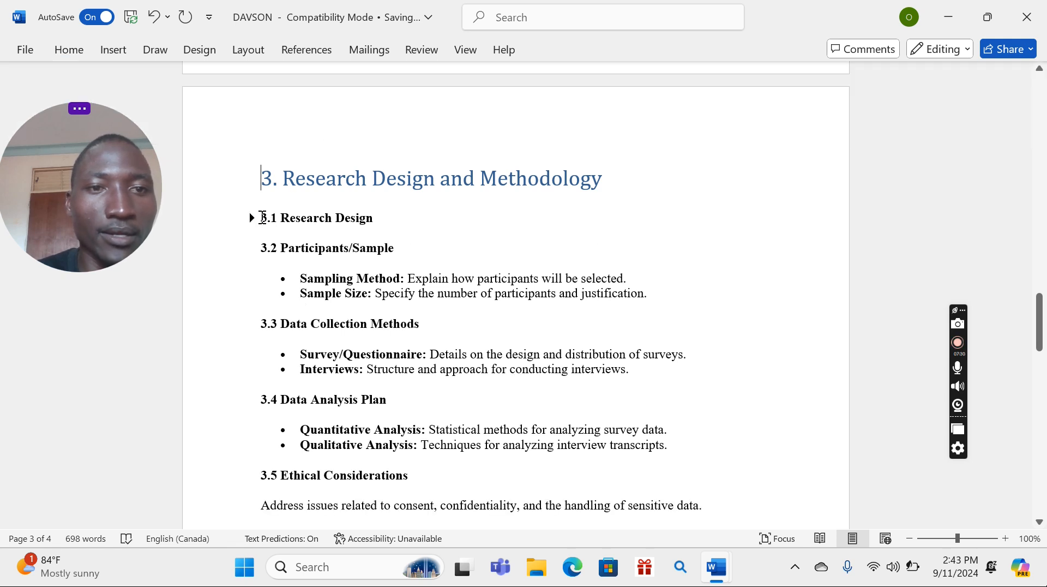
left_click(201, 155)
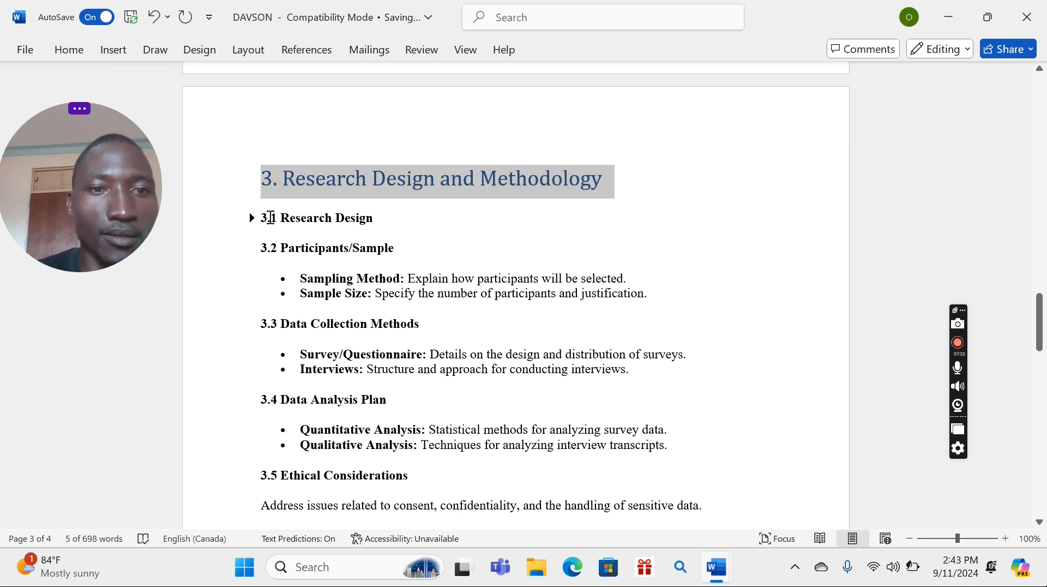
left_click(263, 218)
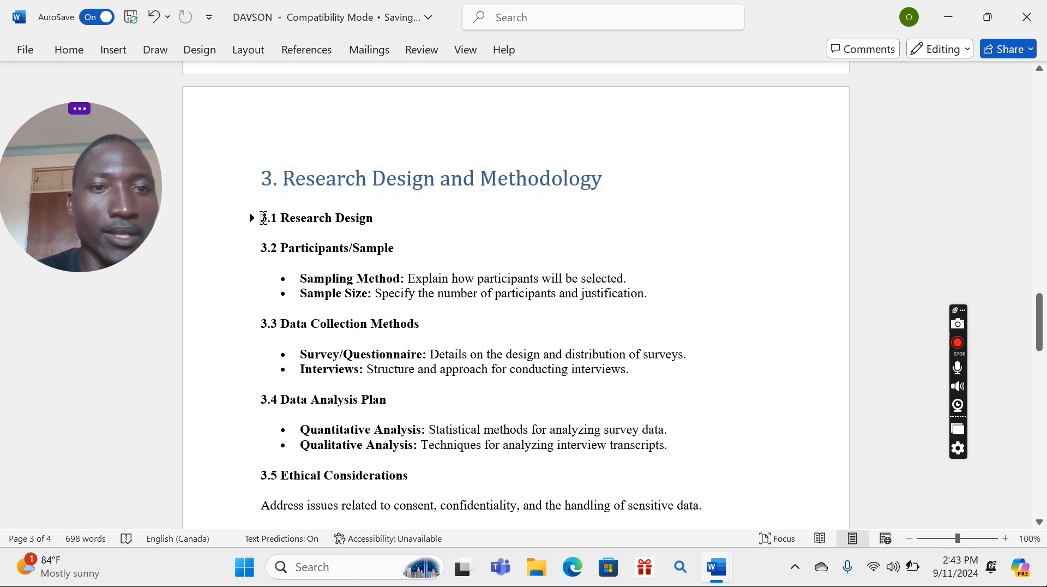
left_click(80, 55)
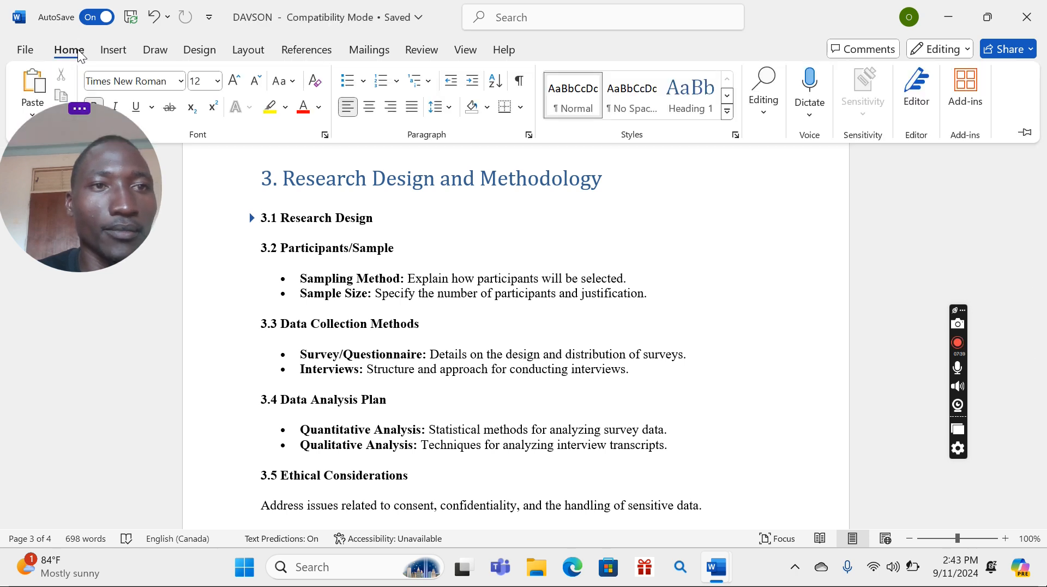
left_click(728, 113)
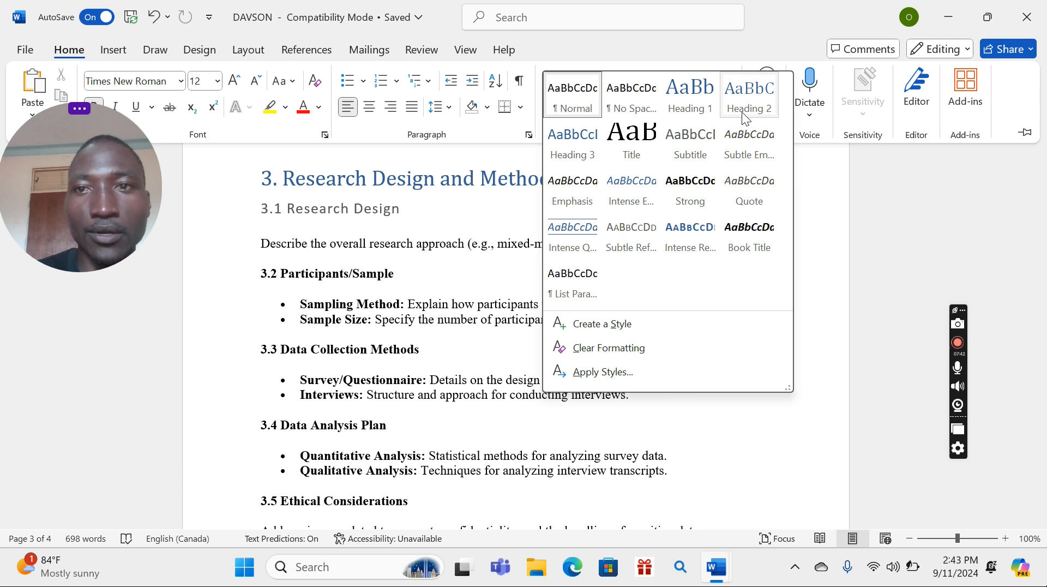
left_click(742, 113)
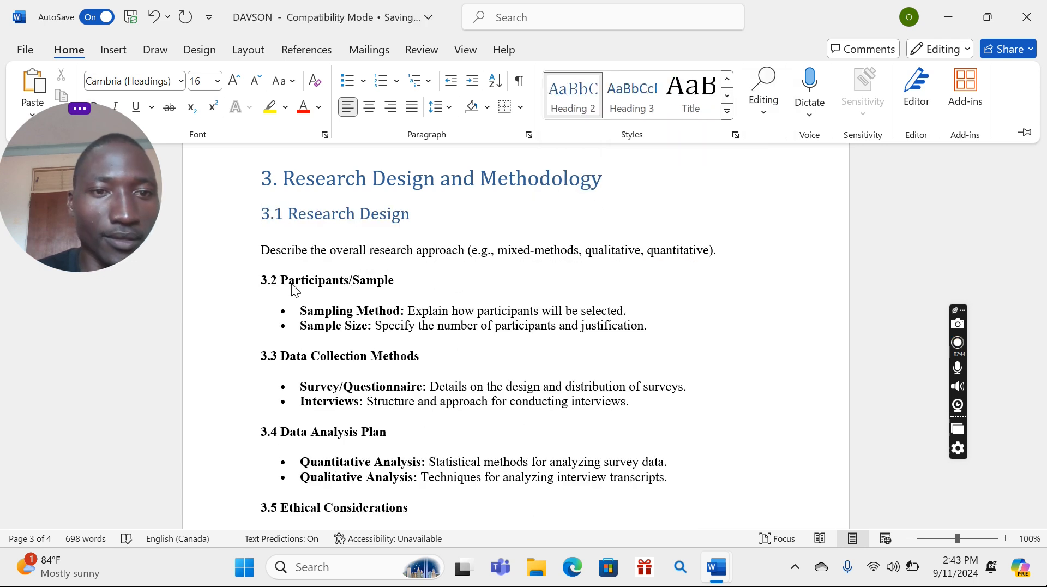
Step: Apply the Heading 2 style to the "3.2 Participants/Sample" line
left_click(263, 277)
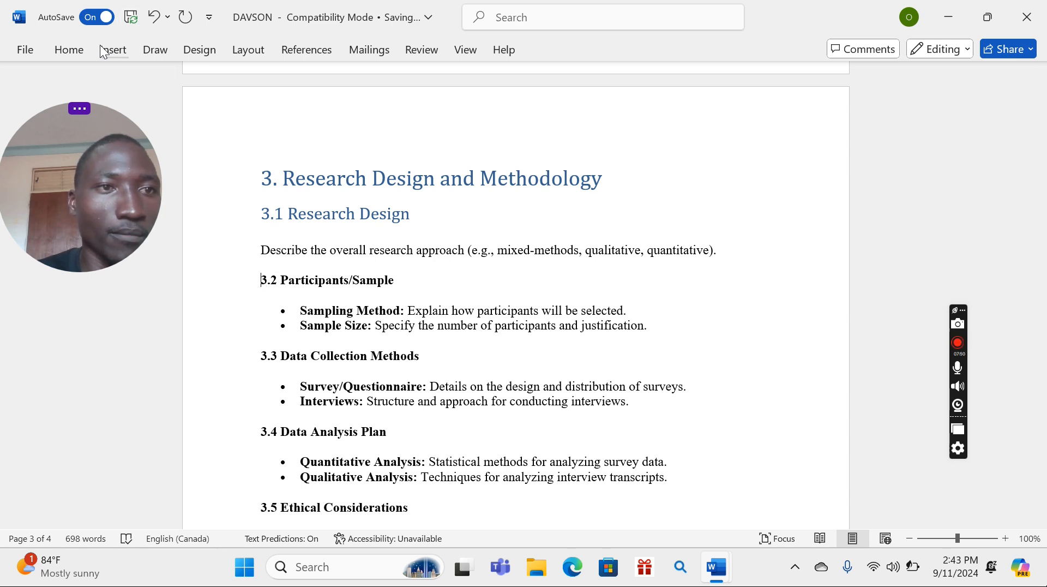
left_click(68, 50)
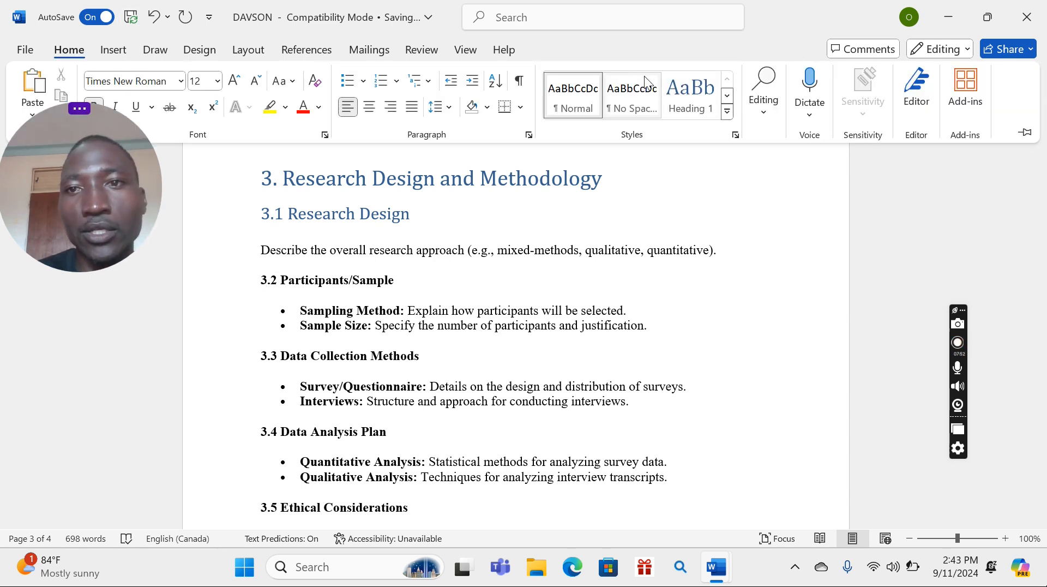
left_click(727, 111)
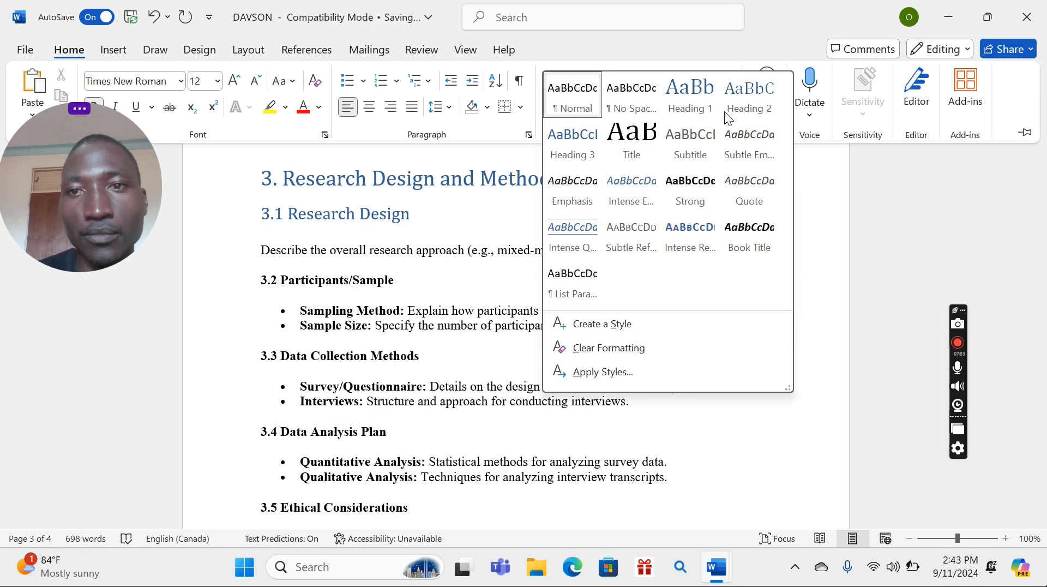
key("Escape")
left_click(753, 111)
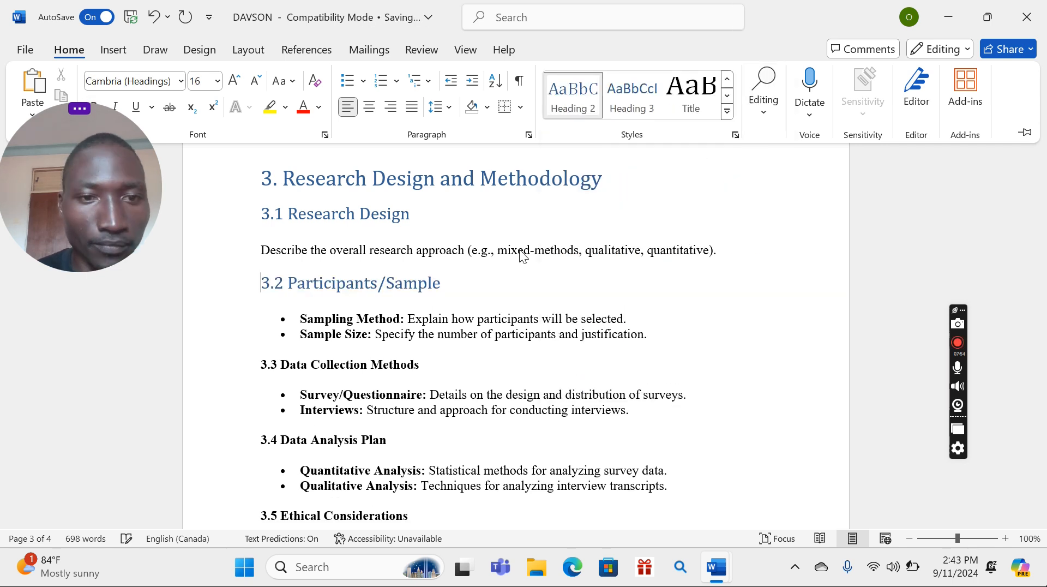
Step: Apply the Heading 2 style to the "3.3 Data Collection Methods" line
left_click(261, 357)
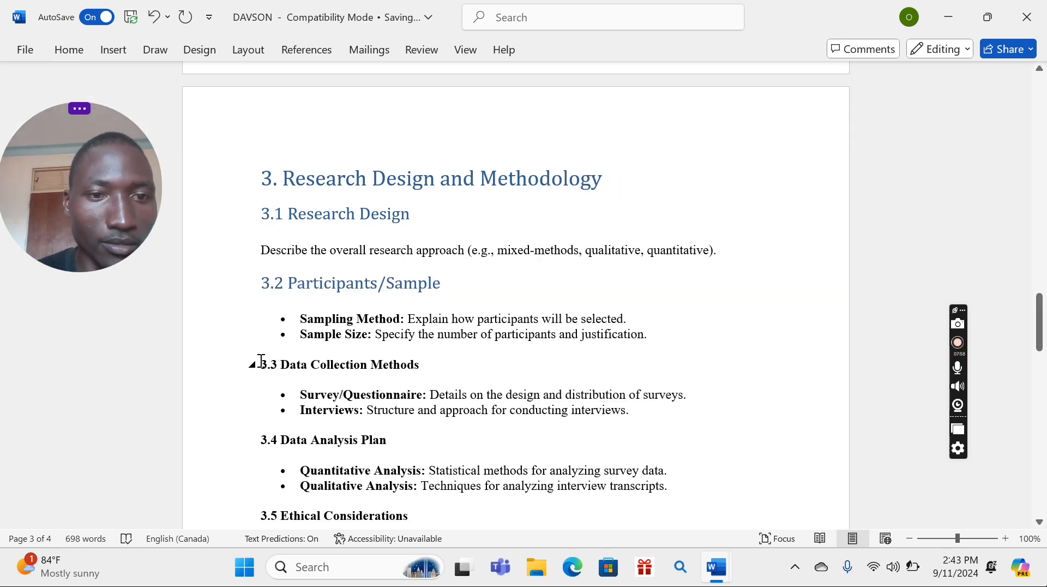
left_click(69, 49)
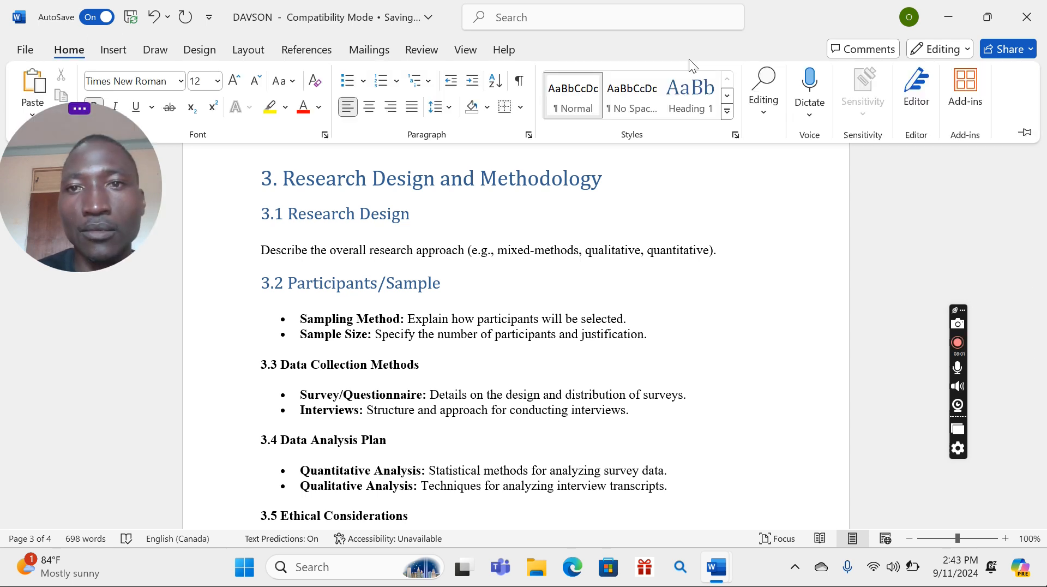
left_click(728, 112)
left_click(747, 110)
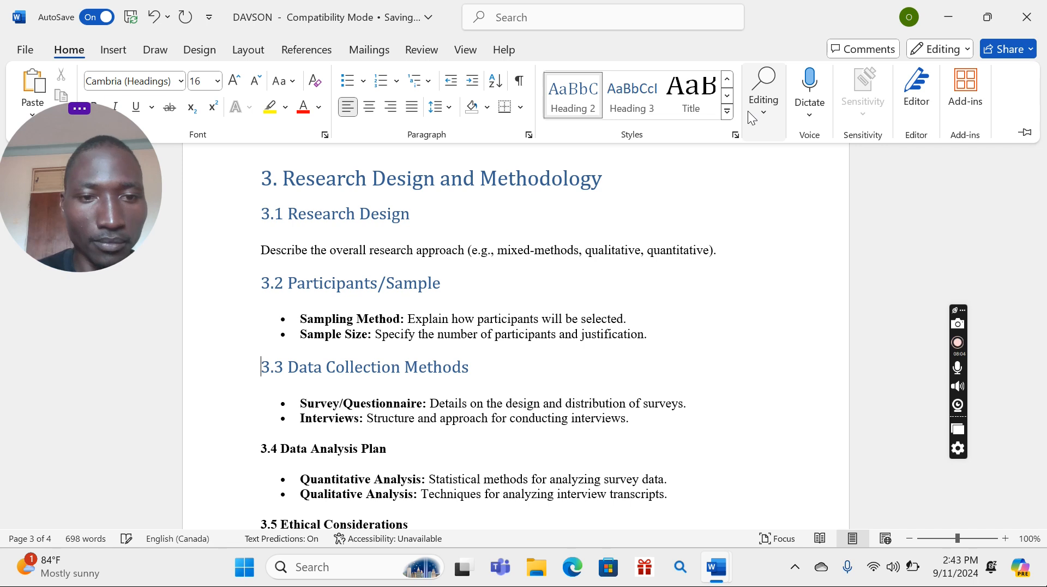
Step: Apply the Heading 2 style to the "3.4 Data Analysis Plan" line
left_click(258, 447)
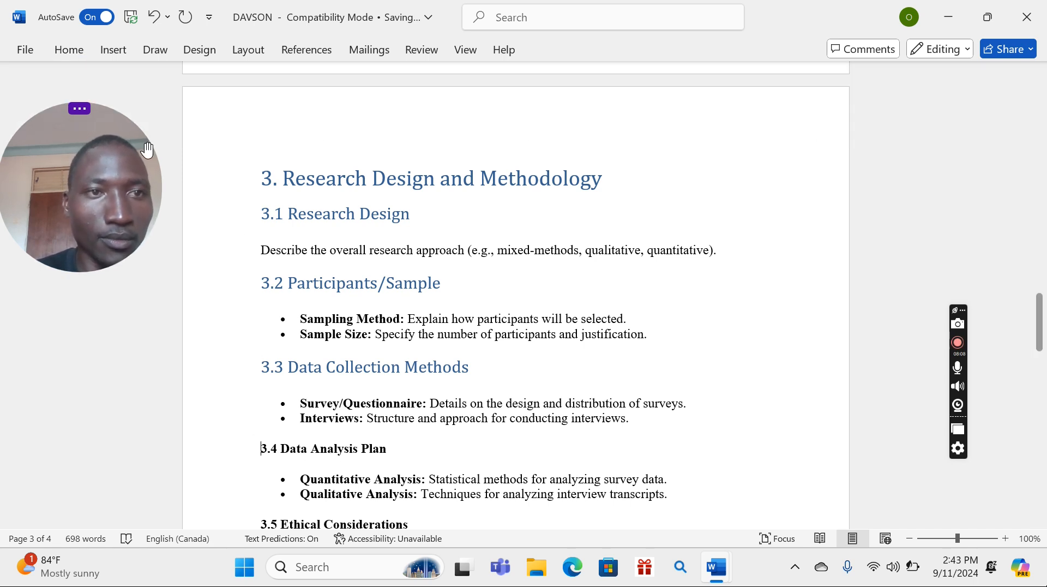
left_click(80, 61)
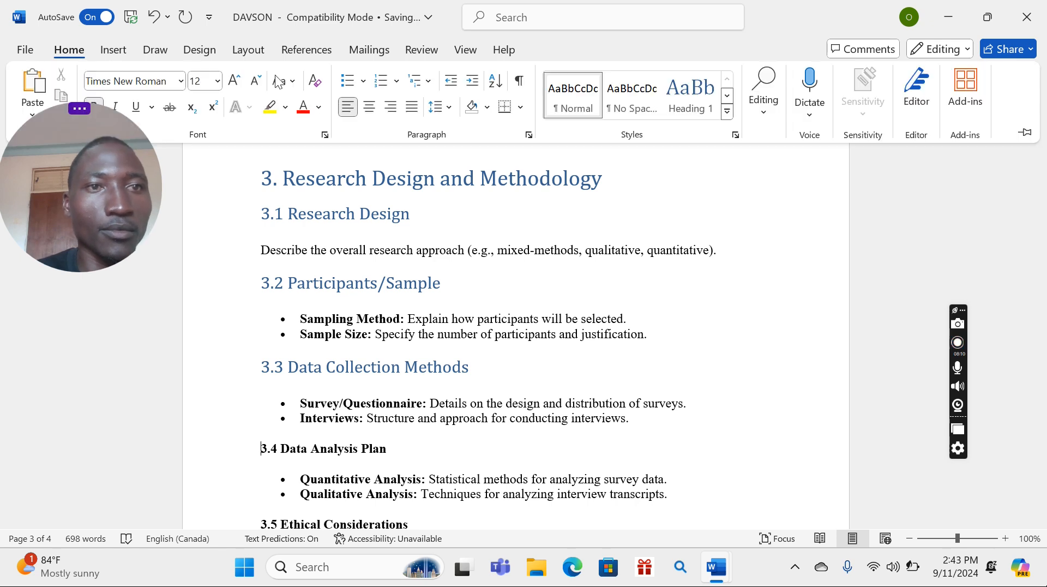
left_click(727, 112)
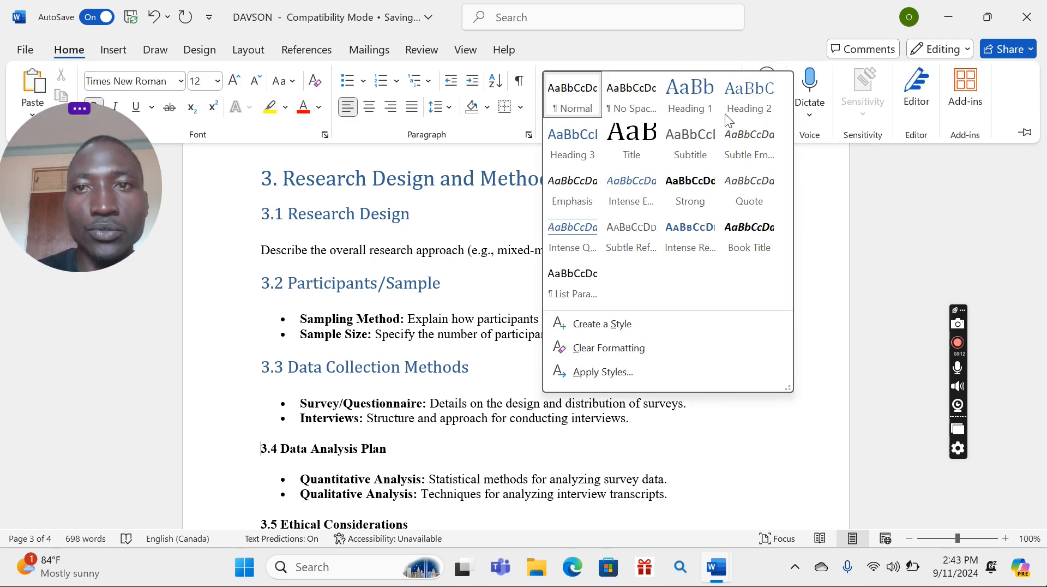
left_click(757, 110)
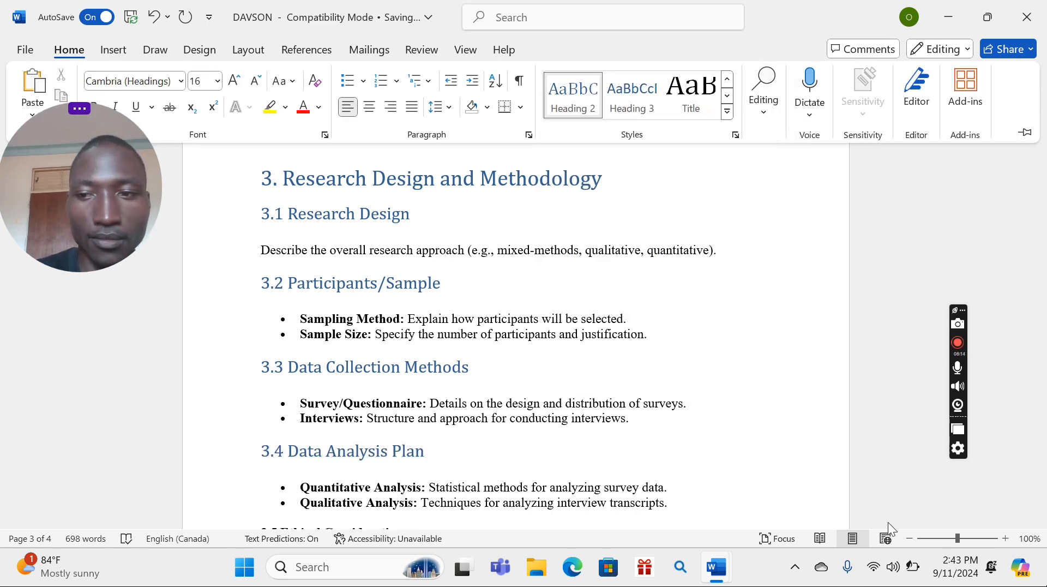
Step: Apply the Heading 2 style to the "3.5 Ethical Considerations" line further down in the methodology chapter
left_click(1016, 499)
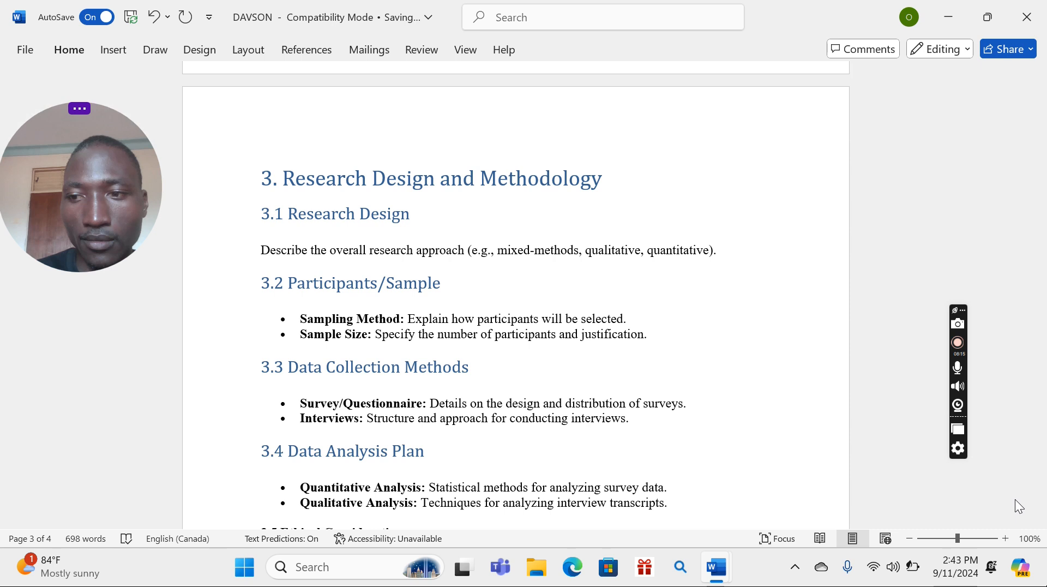
left_click(1039, 522)
scroll(1040, 524, "down", 10)
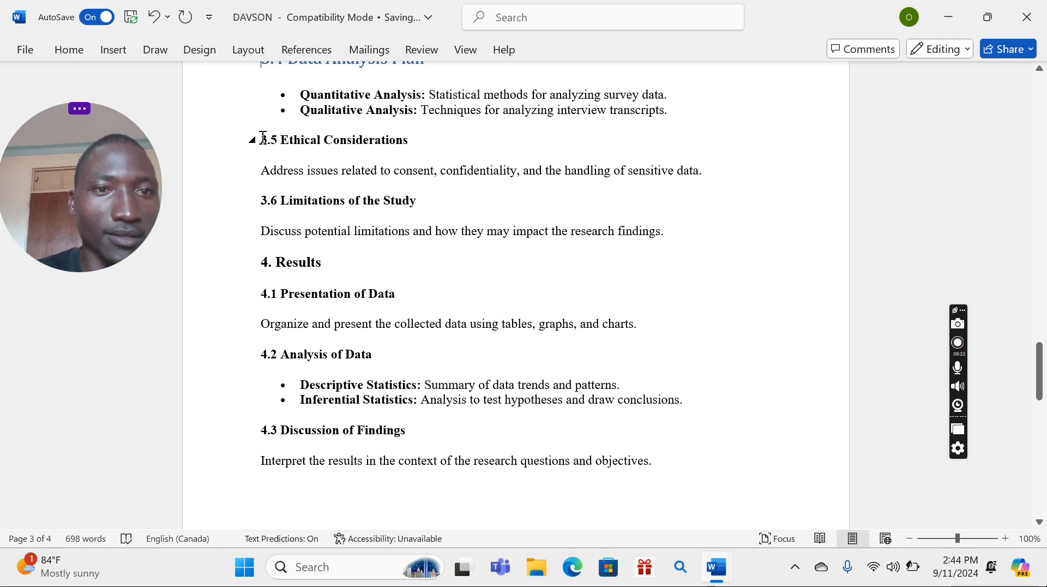
left_click(72, 47)
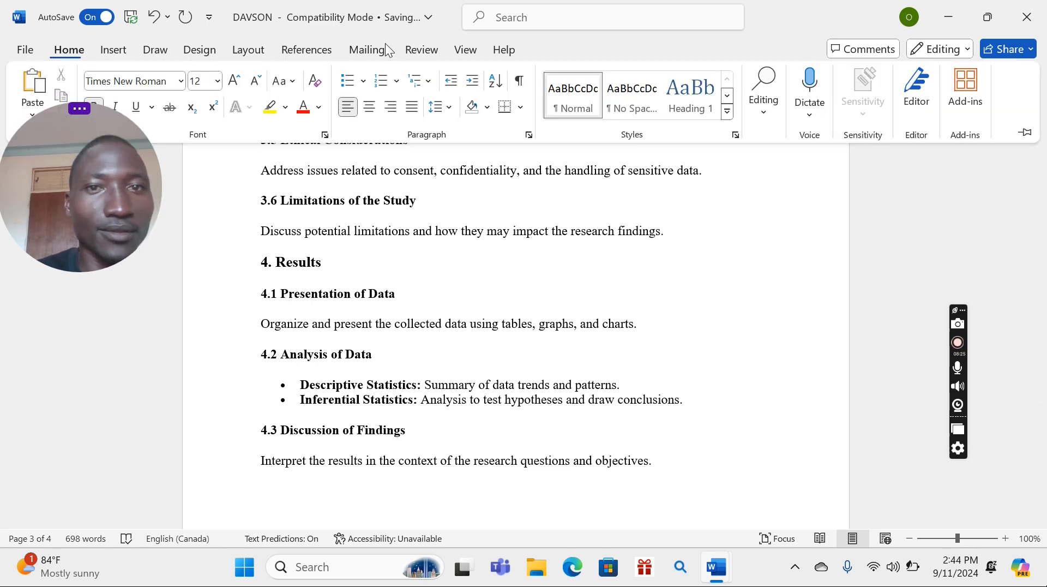
left_click(726, 112)
left_click(744, 110)
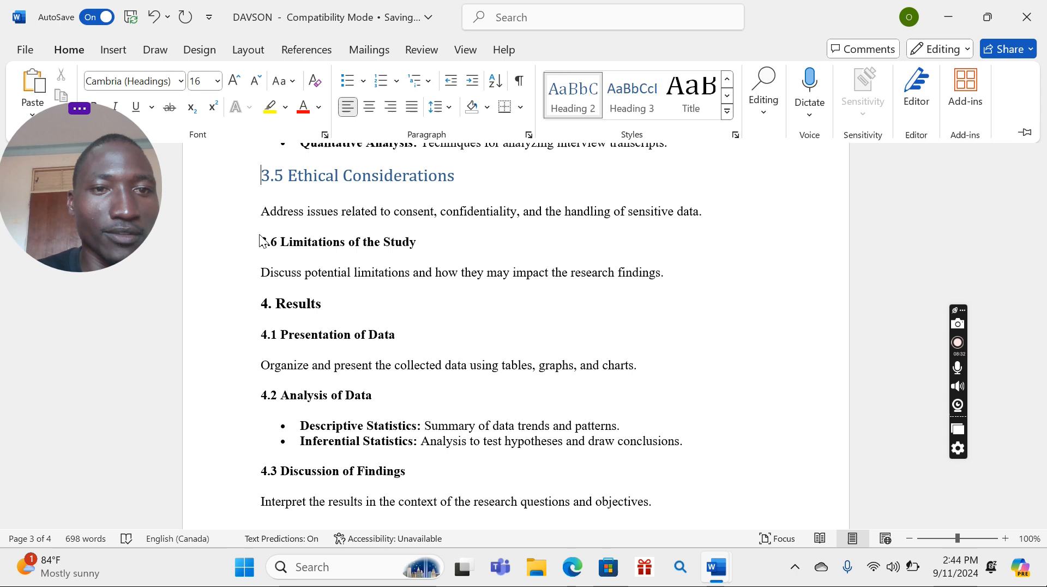
Step: Apply the Heading 2 style to the "3.6 Limitations of the Study" line
left_click(274, 245)
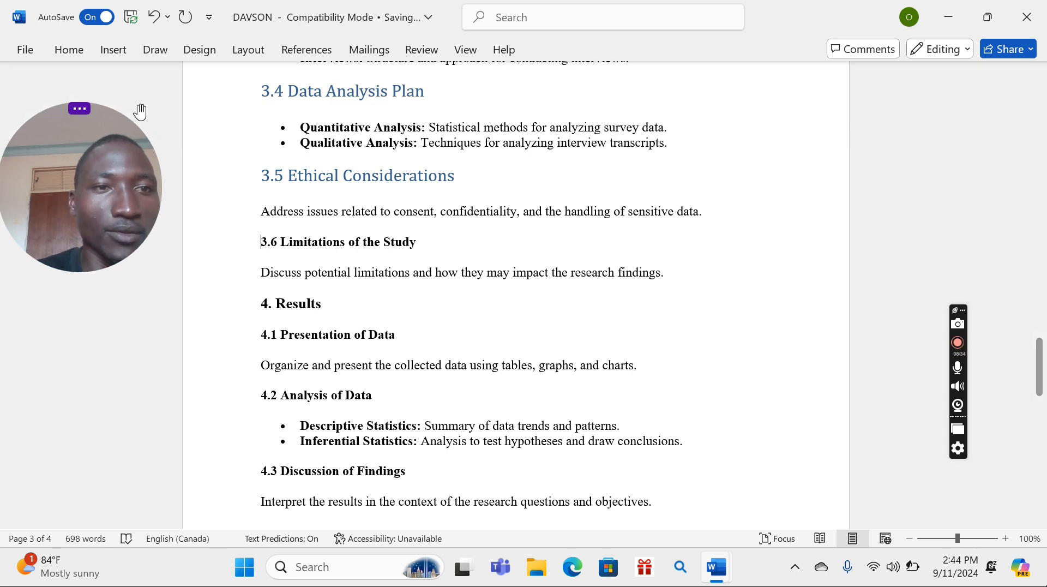
left_click(69, 48)
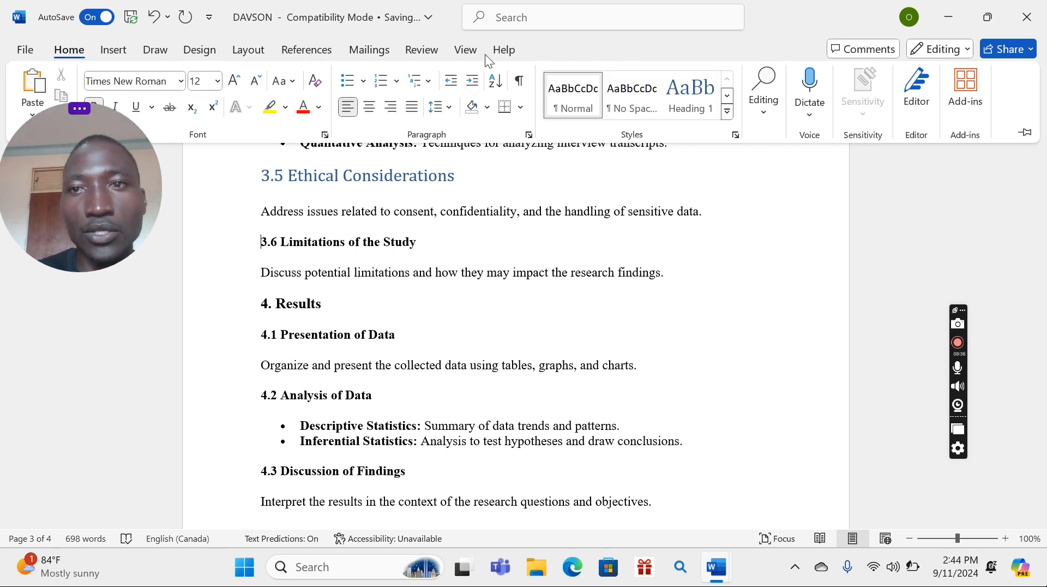
left_click(727, 111)
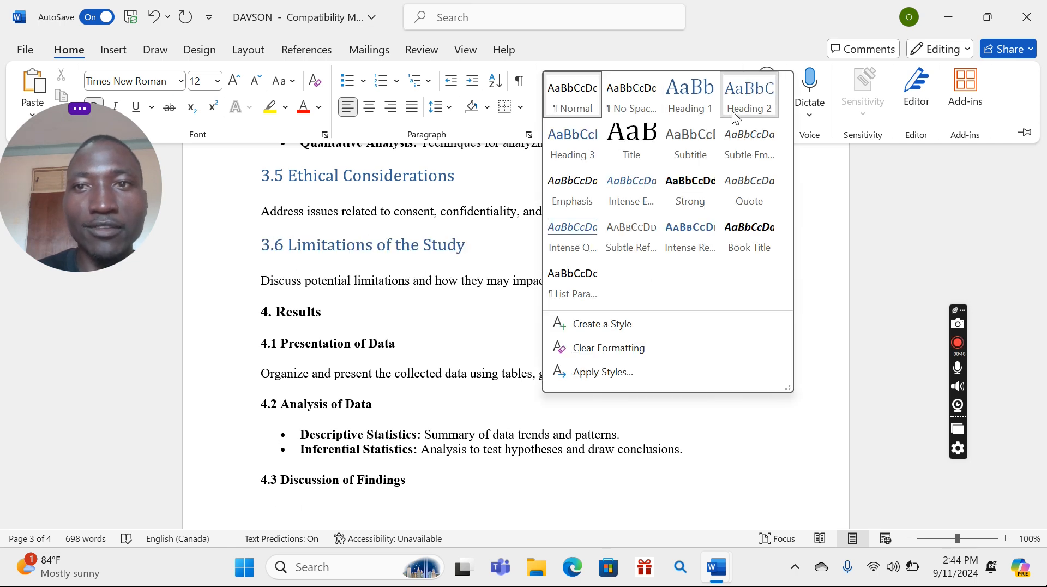
left_click(732, 110)
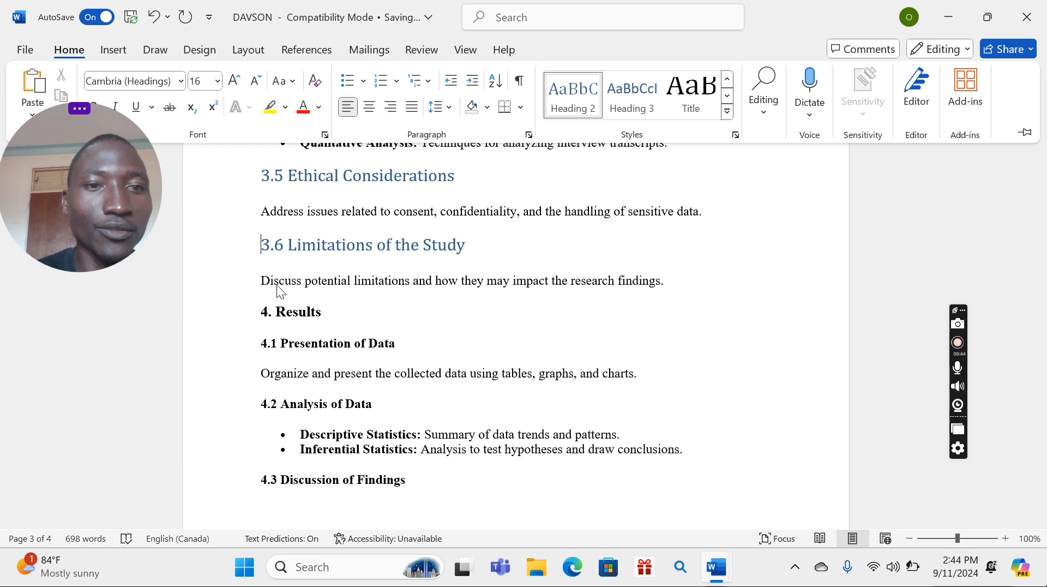
Step: Apply the Heading 1 style to the "4. Results" chapter title
left_click(260, 315)
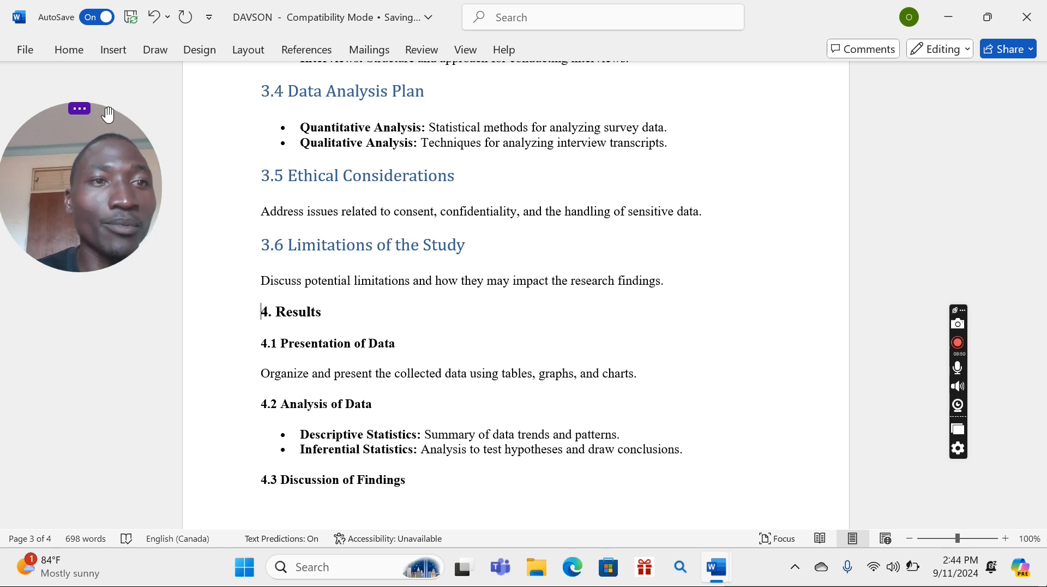
left_click(66, 50)
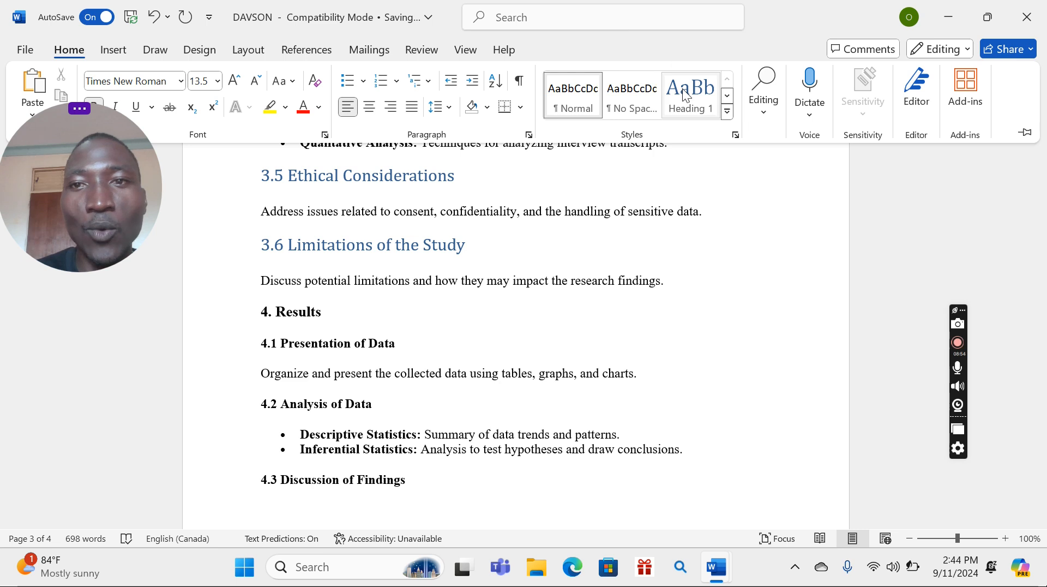
left_click(690, 99)
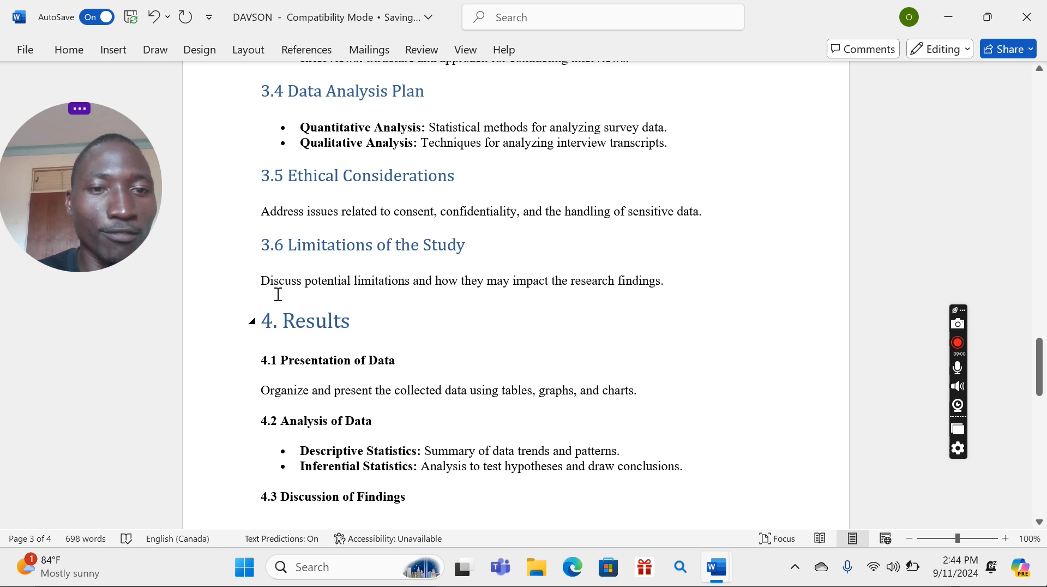
Step: Apply the Heading 2 style to the "4.1 Presentation of Data" line in the Results chapter
left_click(67, 48)
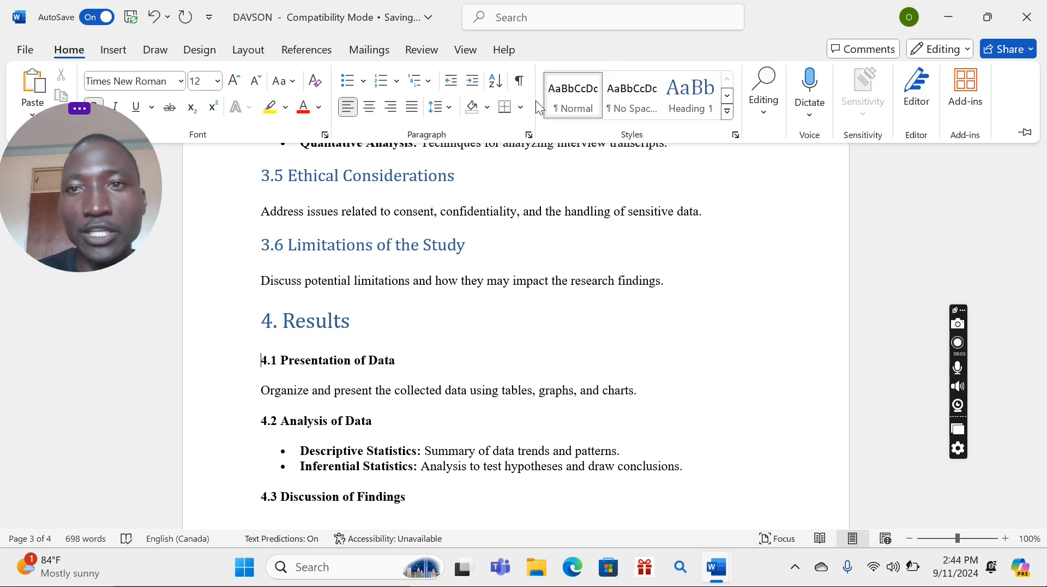
left_click(729, 112)
left_click(757, 100)
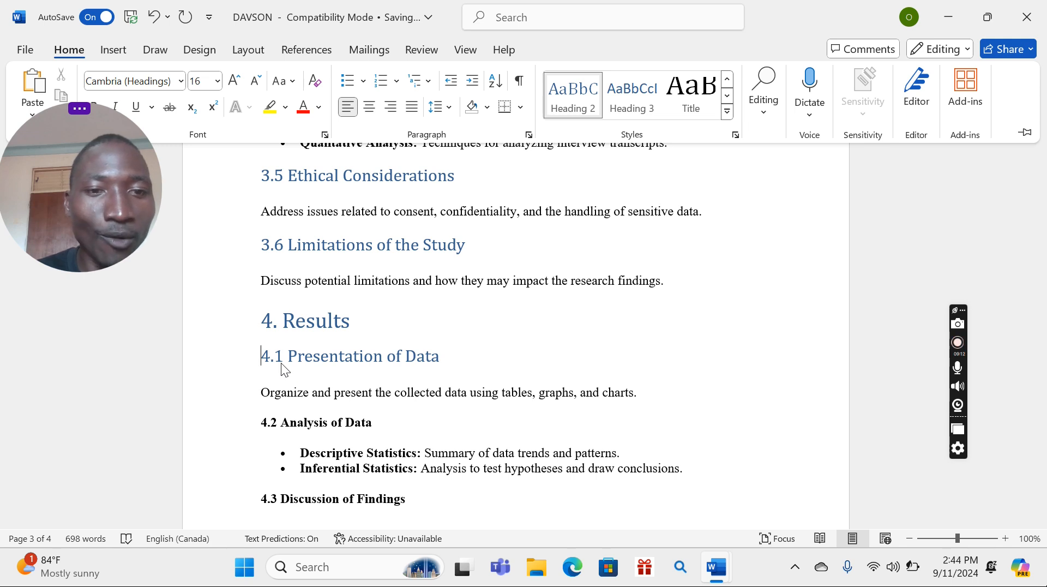
Step: Apply the Heading 2 style to the "4.2 Analysis of Data" line
left_click(261, 419)
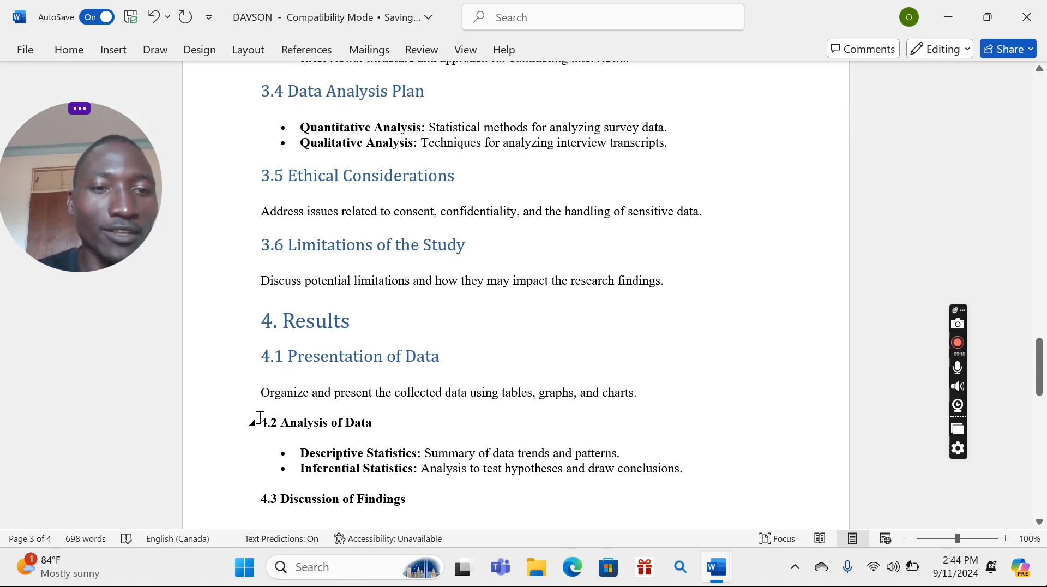
left_click(72, 54)
left_click(727, 112)
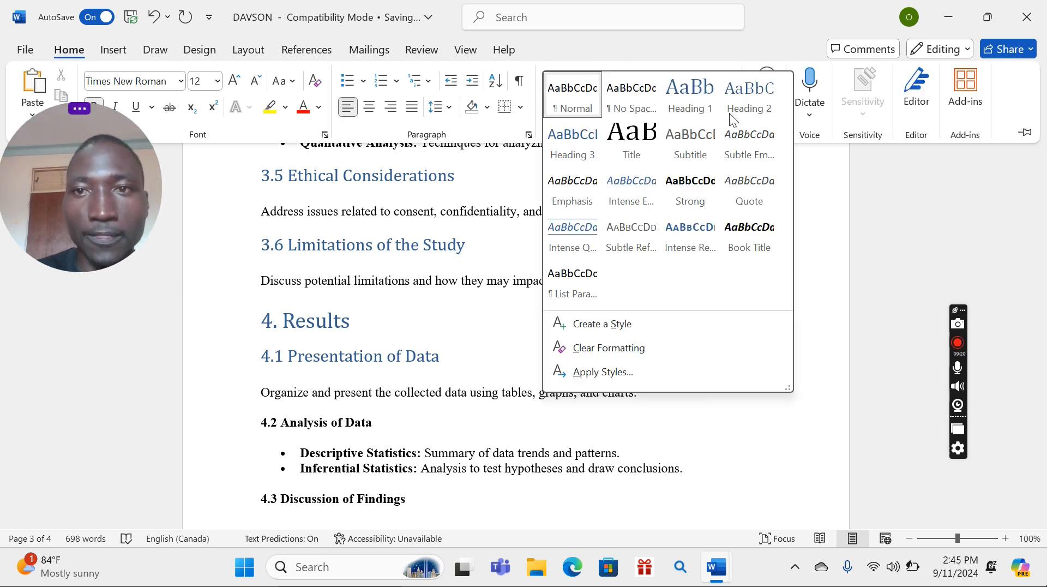
left_click(744, 108)
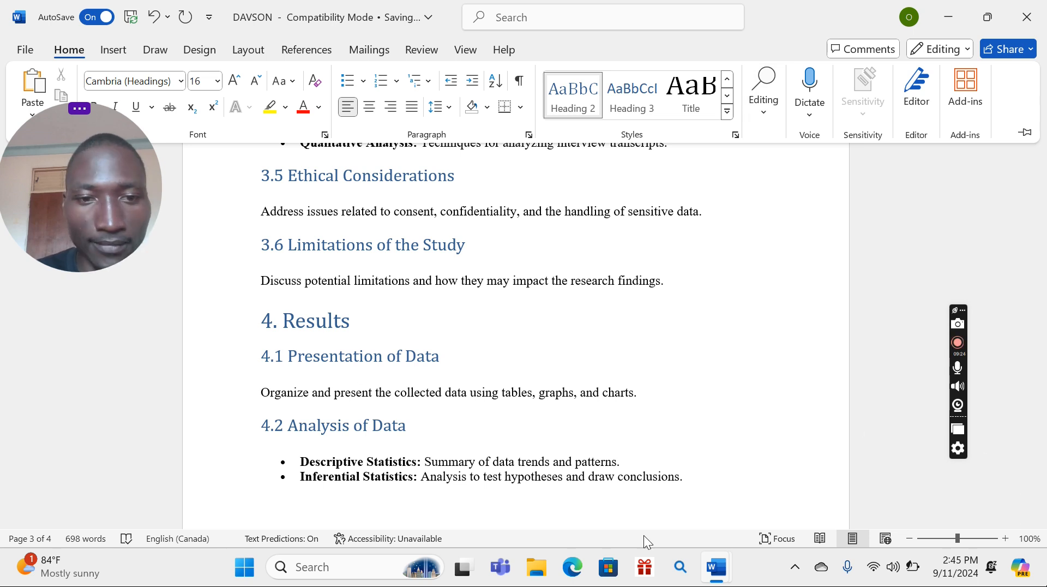
Step: Apply the Heading 2 style to the "4.3 Discussion of Findings" line in the Results chapter
left_click(782, 477)
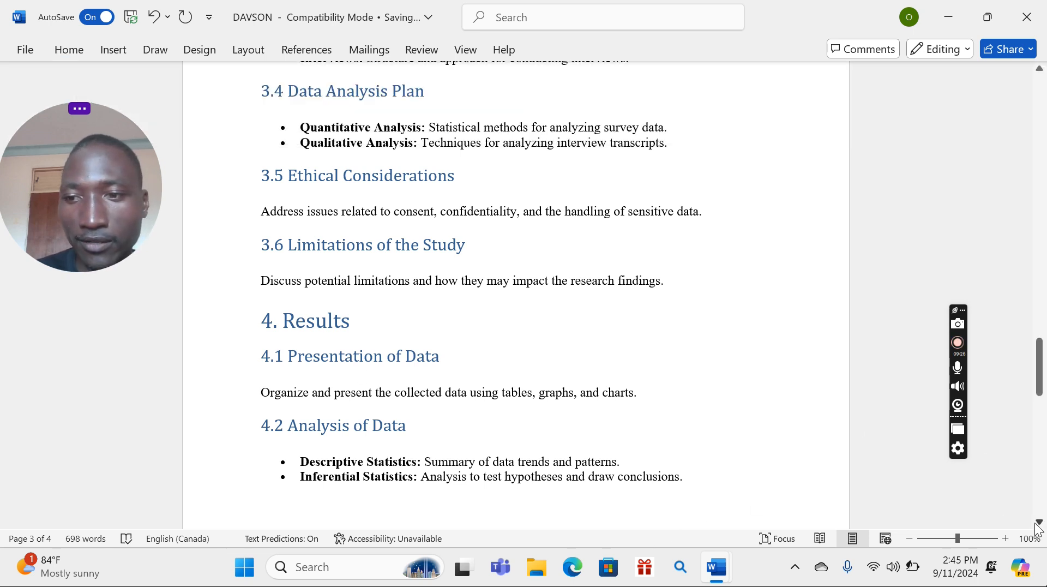
scroll(1038, 527, "down", 3)
scroll(1041, 527, "down", 8)
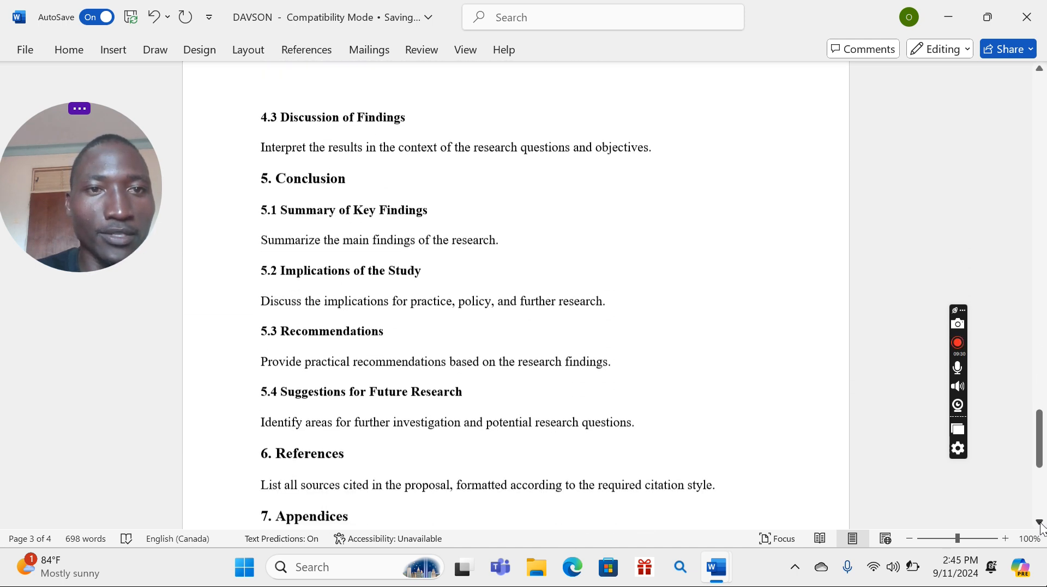
left_click(253, 113)
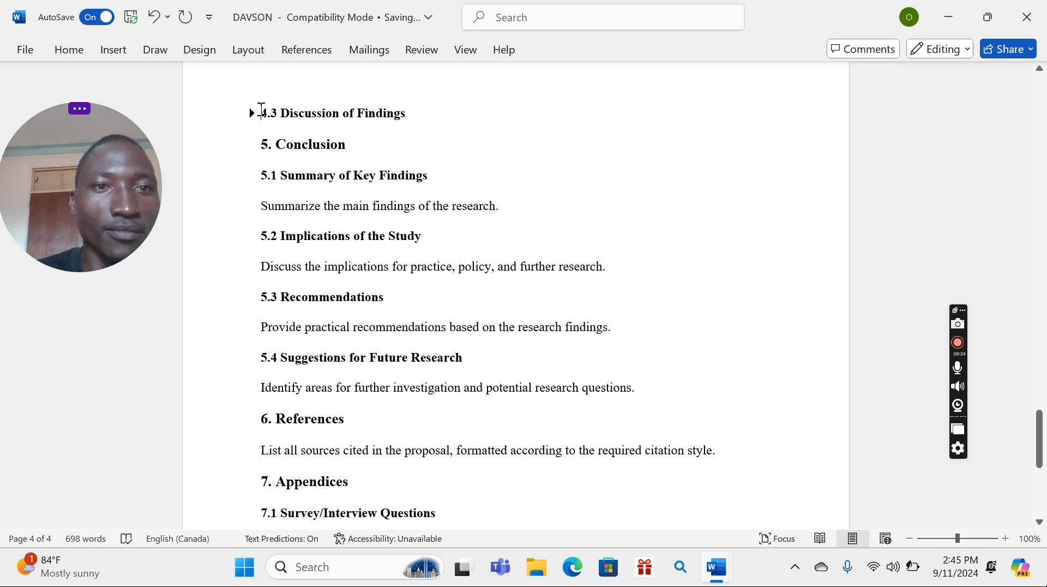
left_click(72, 49)
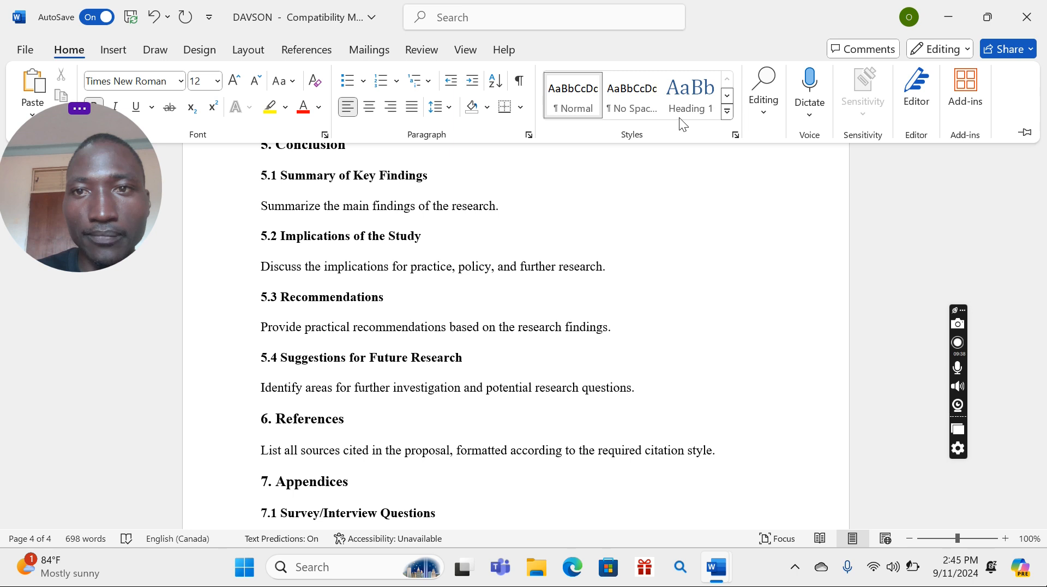
left_click(727, 111)
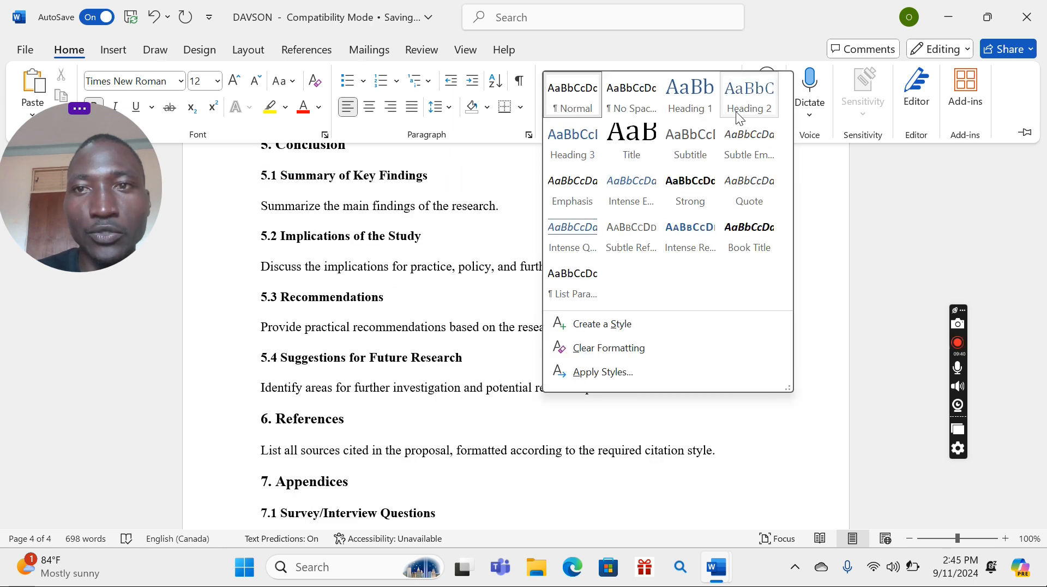
left_click(741, 112)
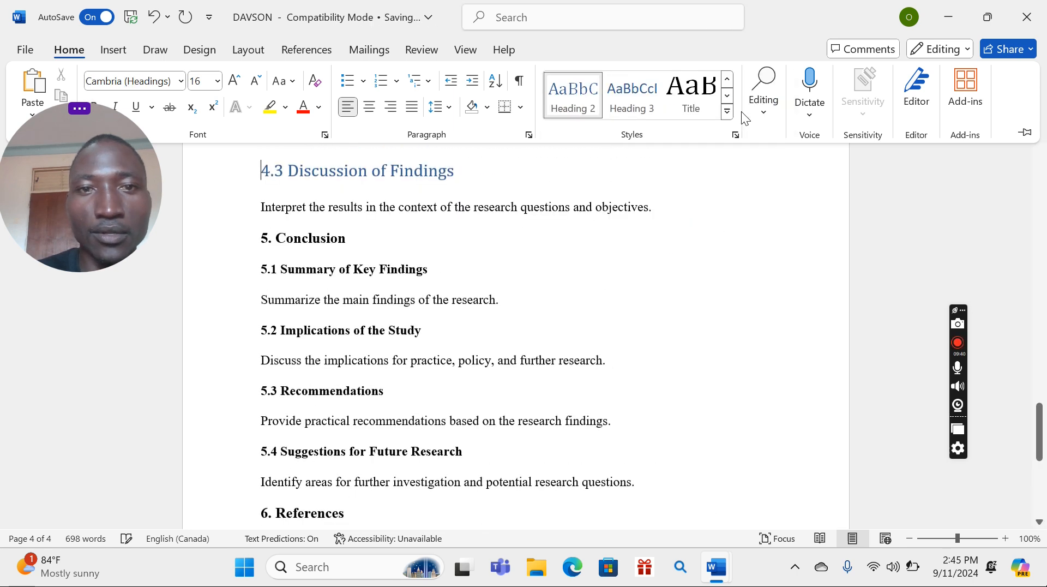
Step: Apply the Heading 1 style to the "5. Conclusion" chapter title
left_click(253, 243)
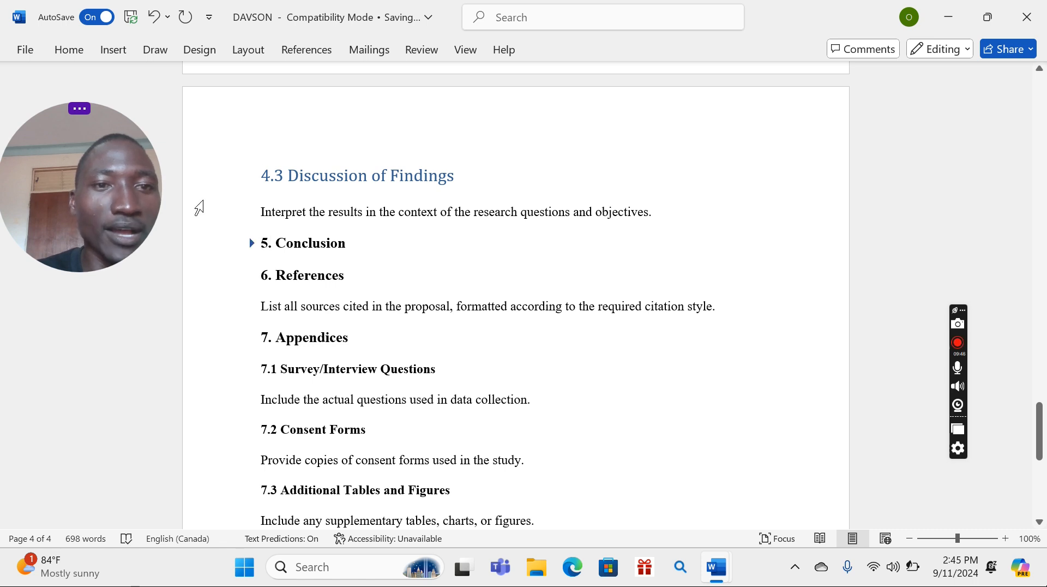
left_click(72, 48)
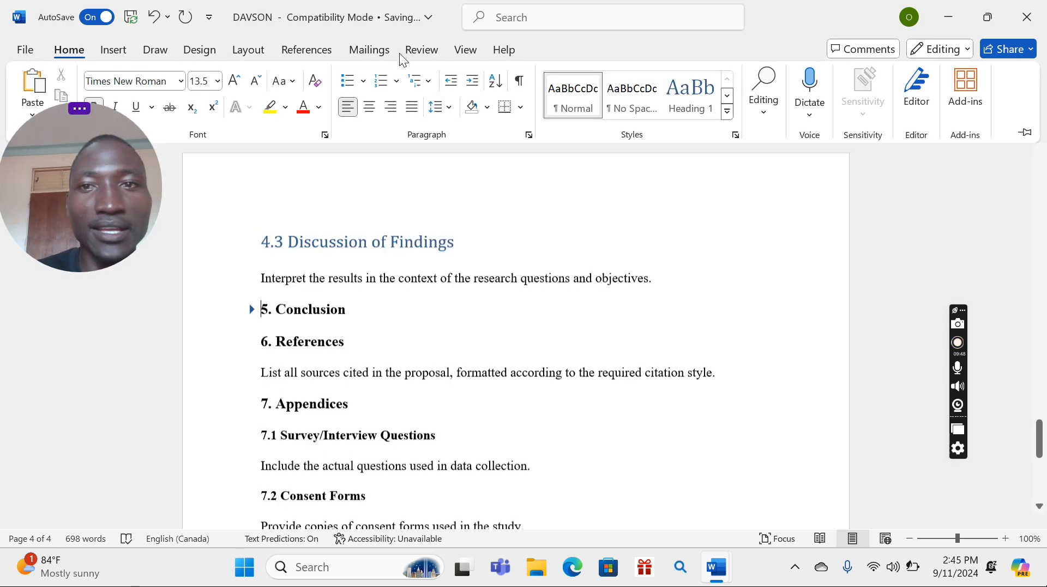
left_click(701, 107)
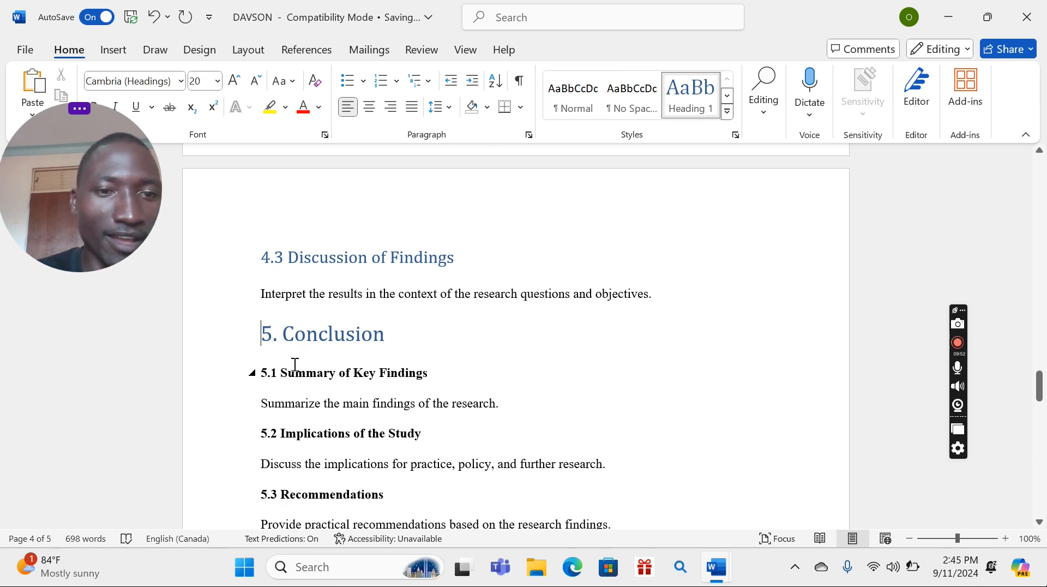
Step: Apply the Heading 2 style to the "5.1 Summary of Key Findings" and "5.2 Implications of the Study" lines
left_click(263, 372)
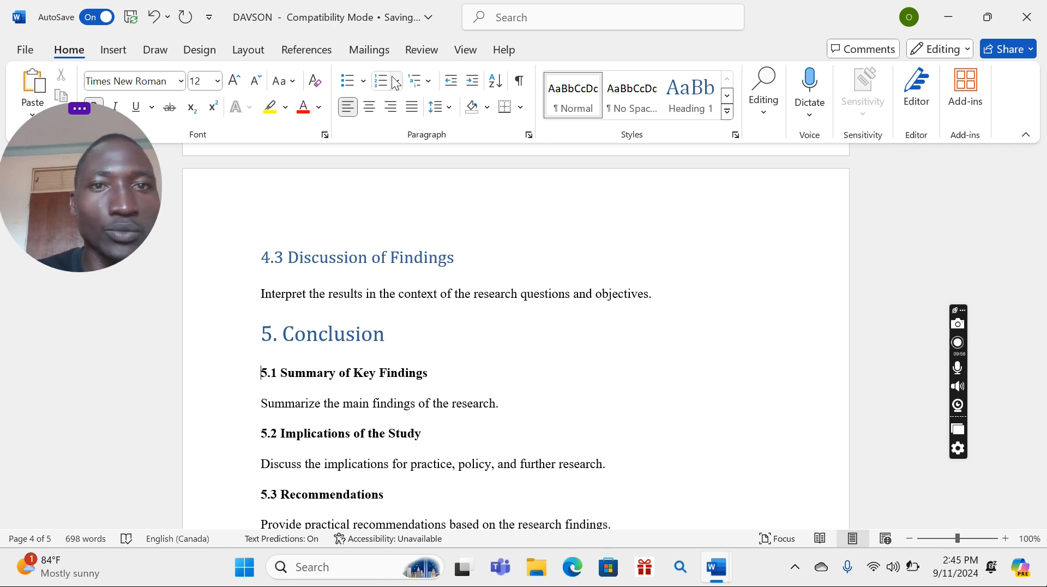
left_click(727, 111)
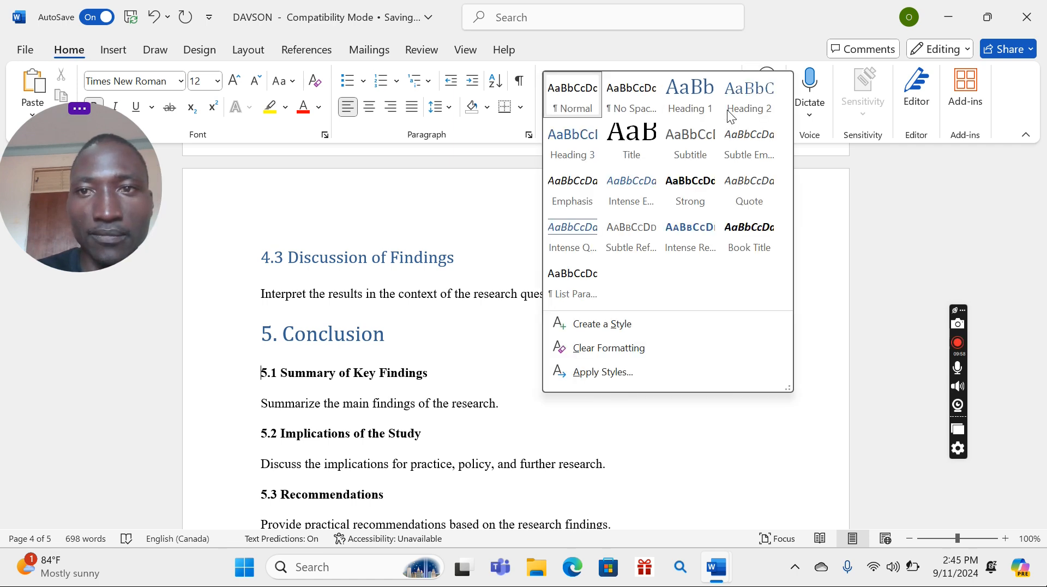
left_click(741, 106)
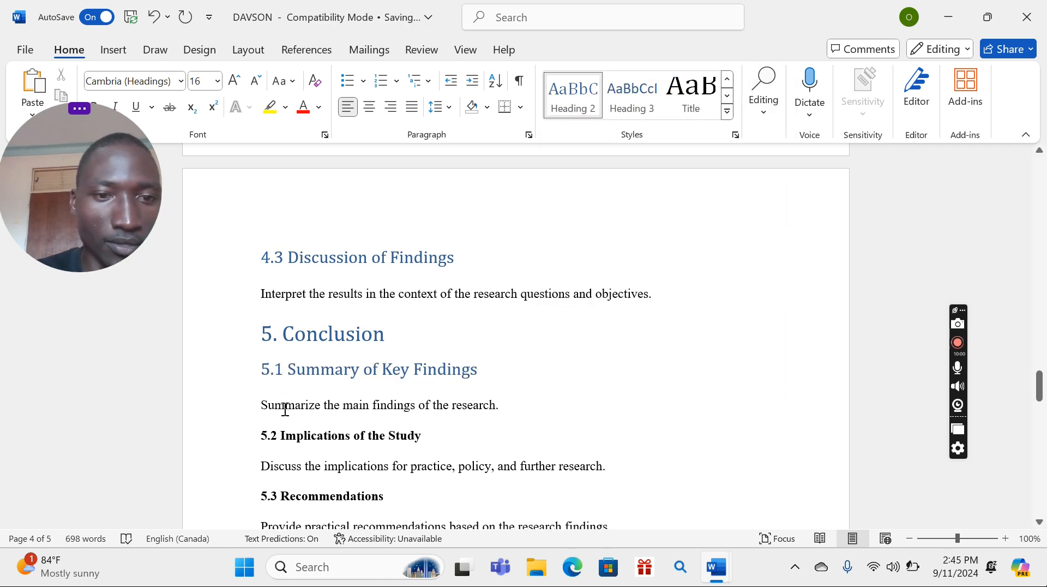
left_click(263, 435)
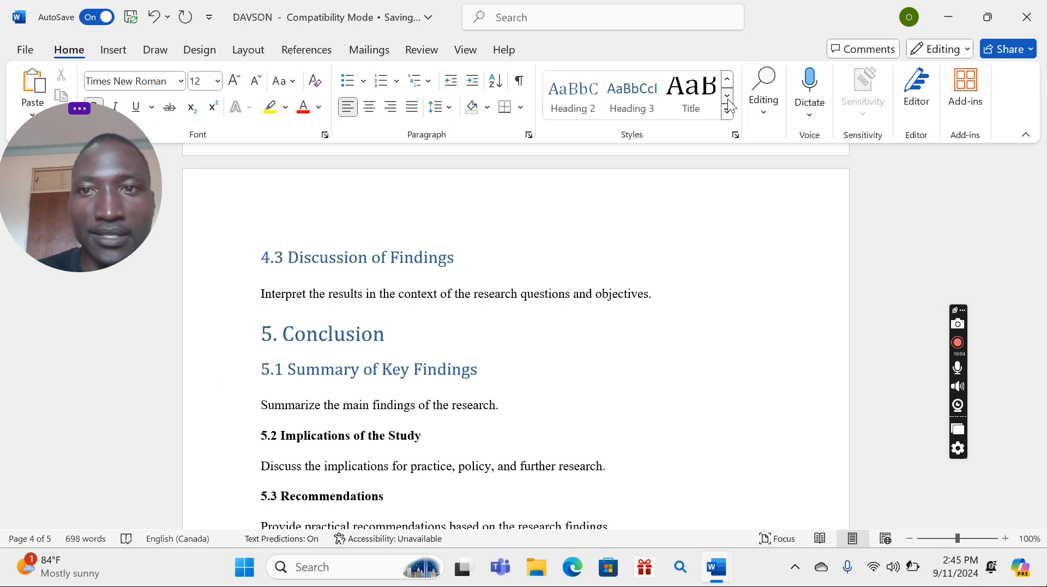
left_click(580, 110)
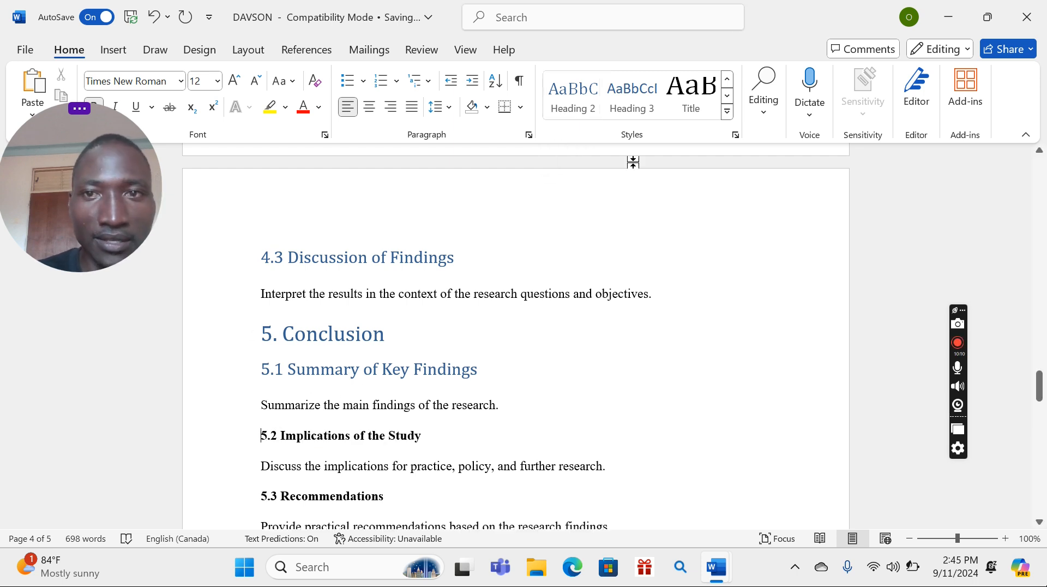
left_click(581, 109)
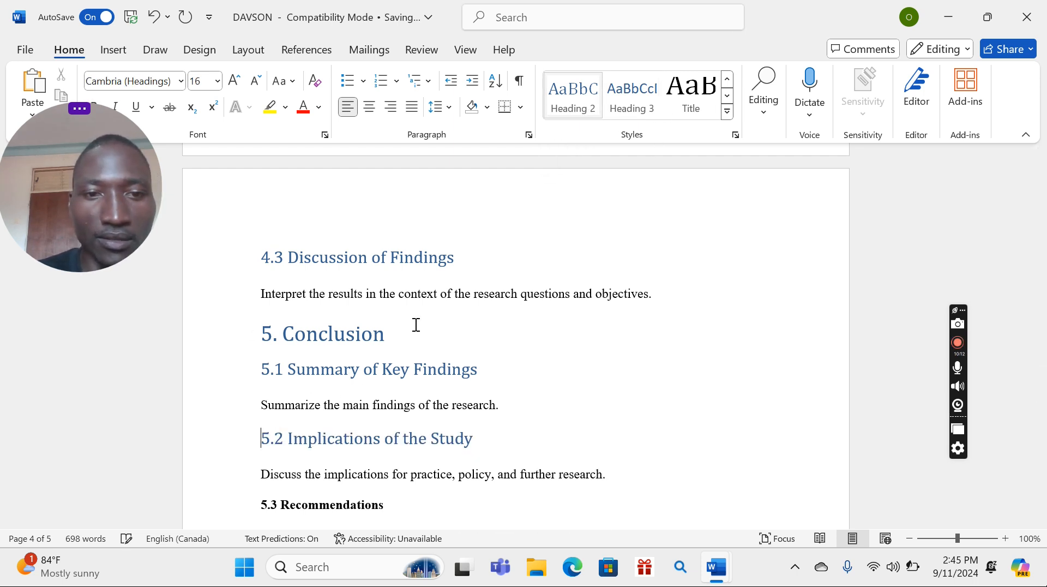
Step: Apply the Heading 2 style to the "5.3 Recommendations" and "5.4 Suggestions for Future Research" lines
left_click(262, 503)
left_click(577, 107)
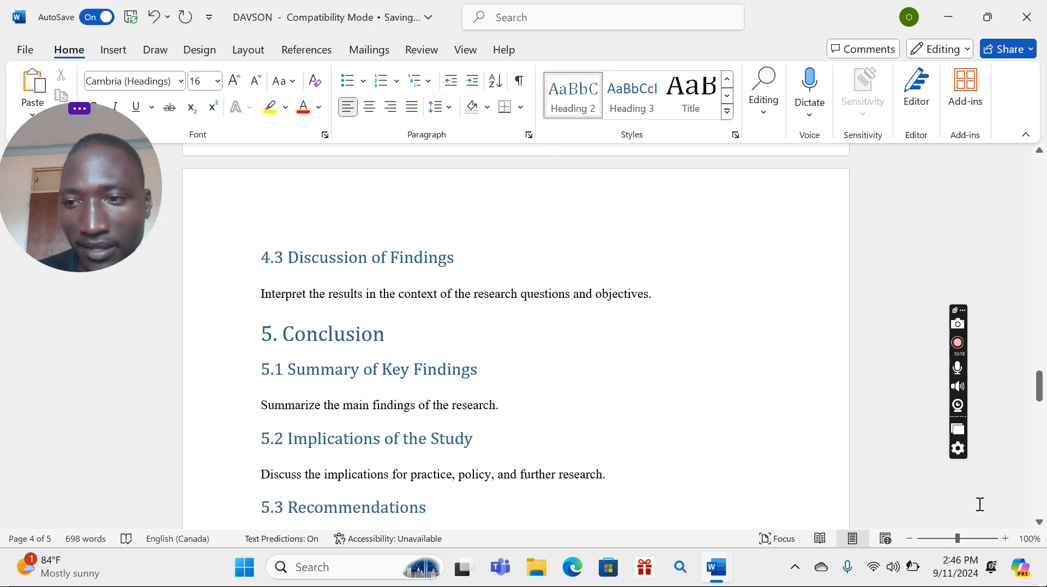
left_click_drag(1040, 522, 1039, 524)
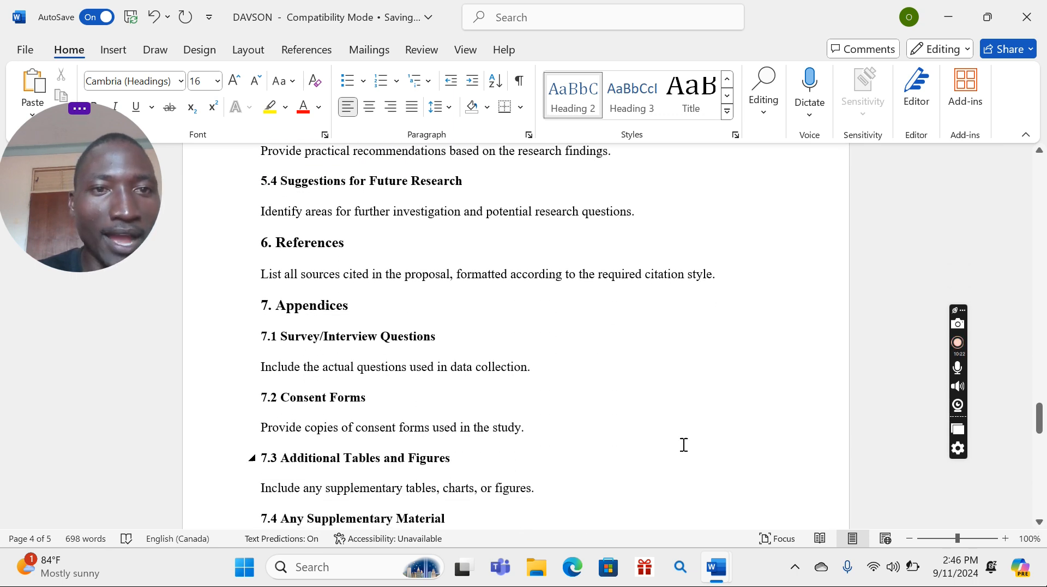
left_click(261, 180)
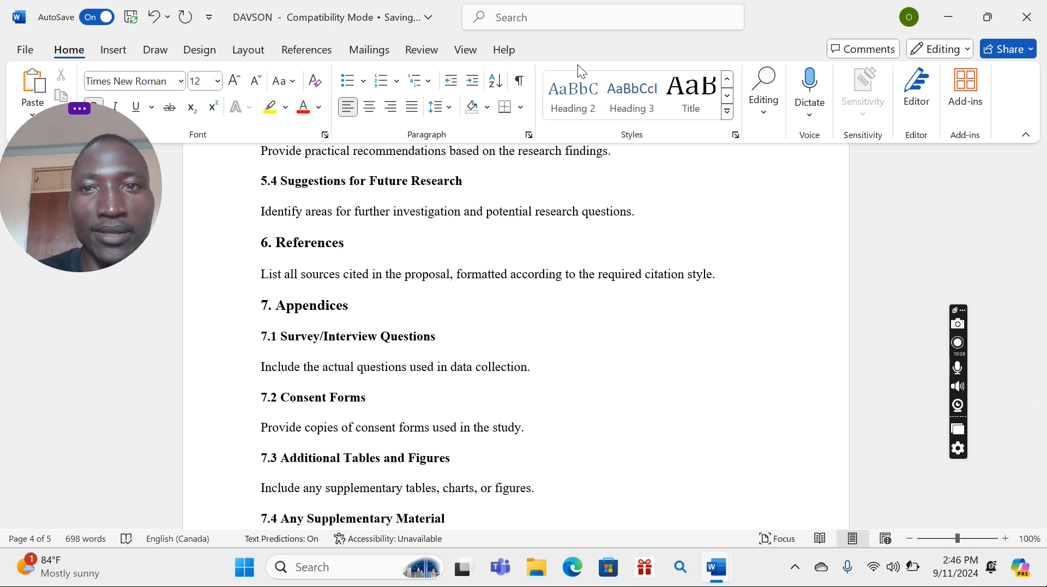
left_click(574, 93)
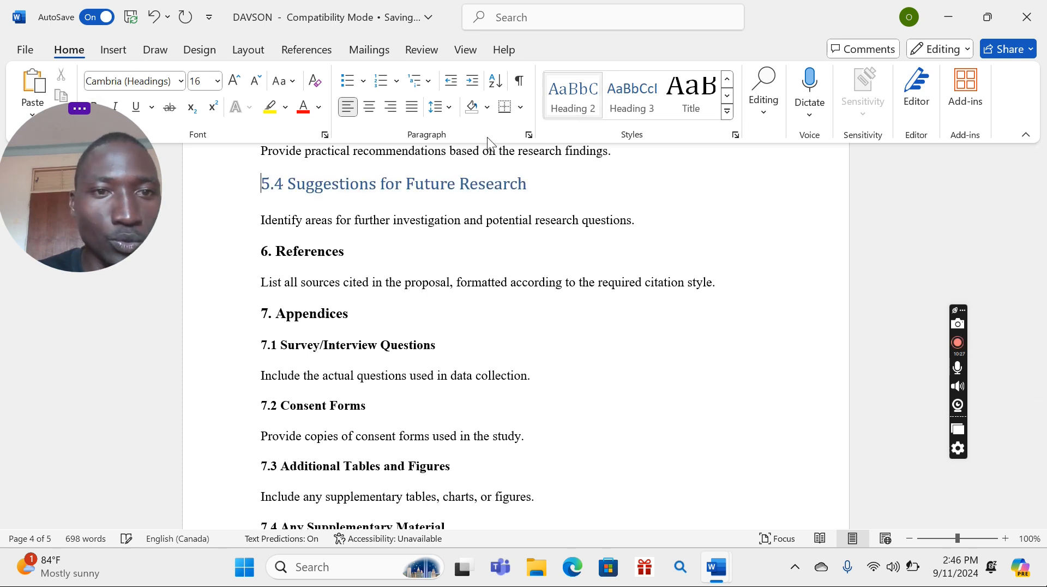
Step: Apply the Heading 1 style to the "6. References" and "7. Appendices" chapter titles
left_click(262, 251)
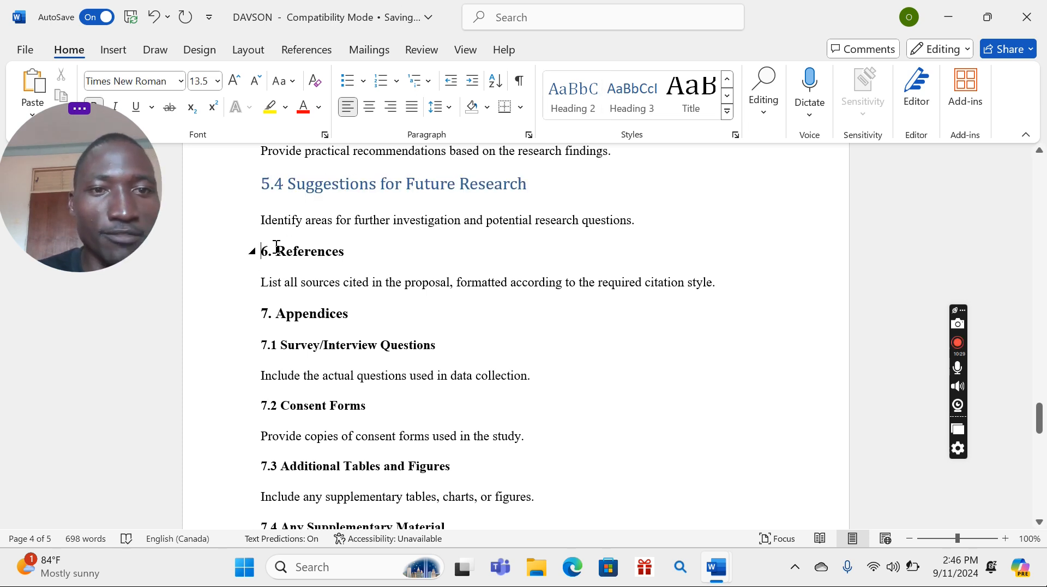
left_click(727, 112)
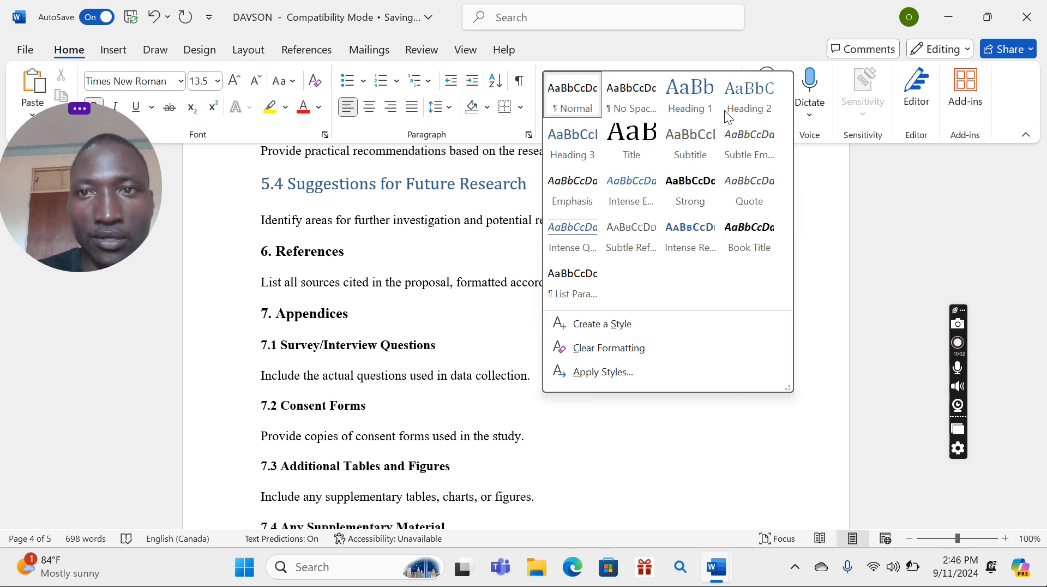
left_click(694, 103)
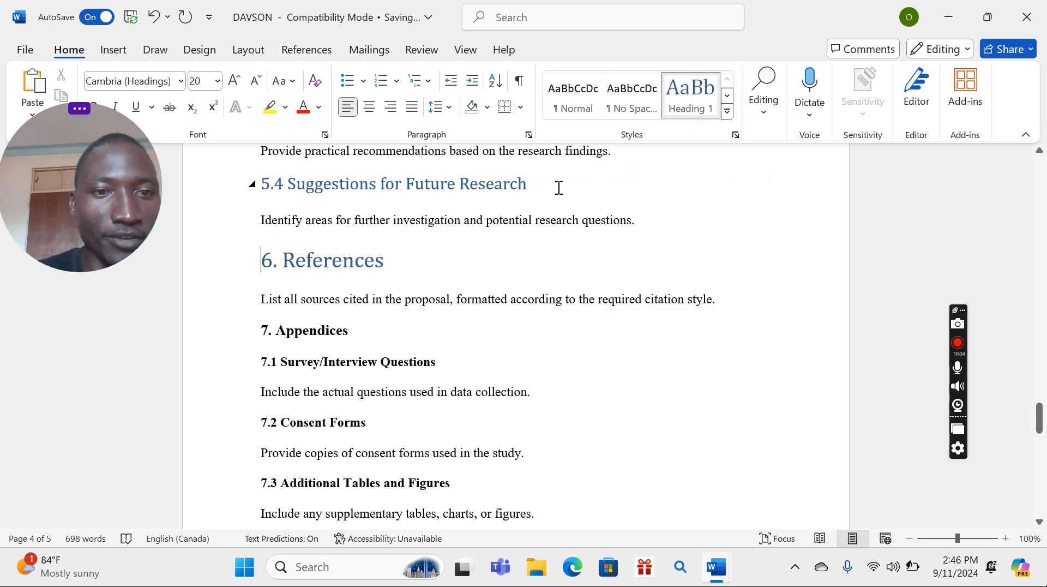
left_click(262, 328)
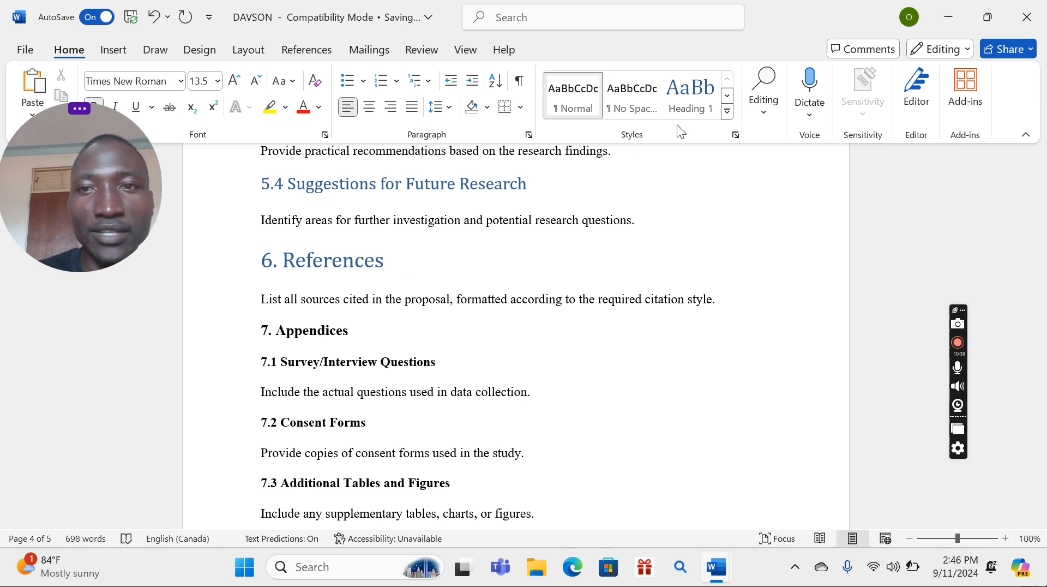
left_click(689, 104)
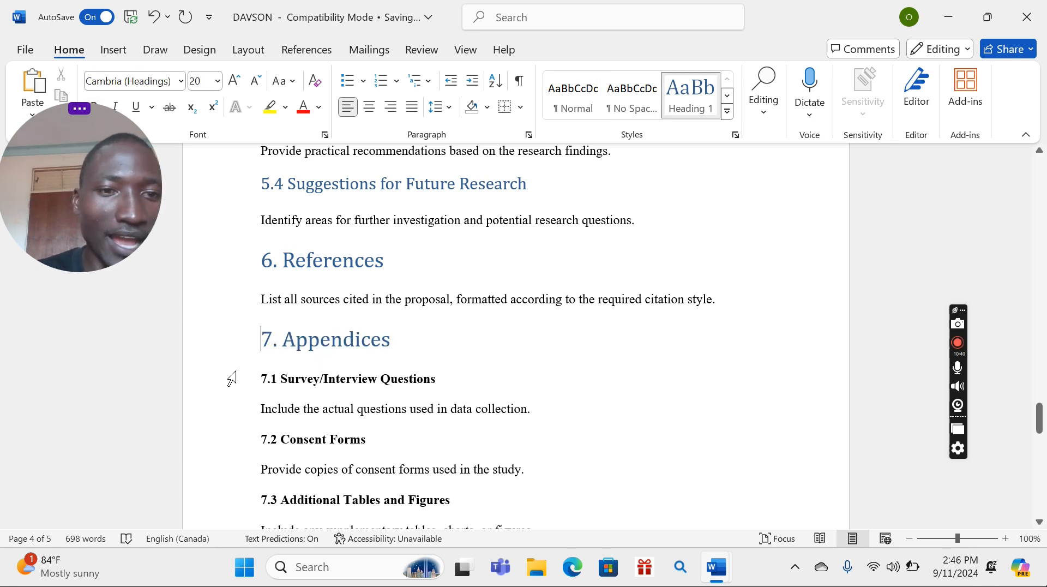
Step: Apply the Heading 2 style to the "7.1 Survey/Interview Questions" and "7.2 Consent Forms" lines
left_click(263, 378)
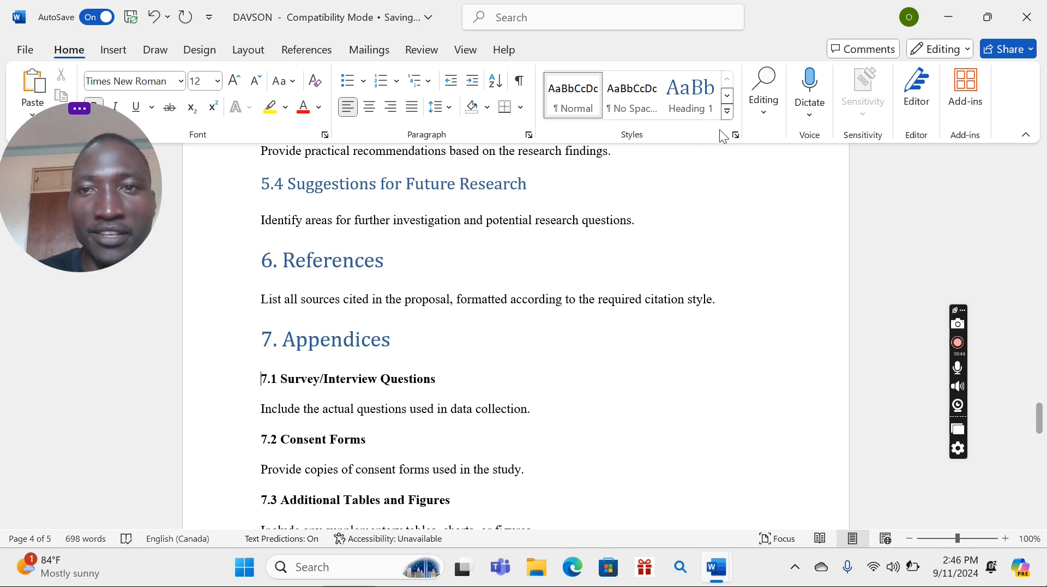
left_click(728, 113)
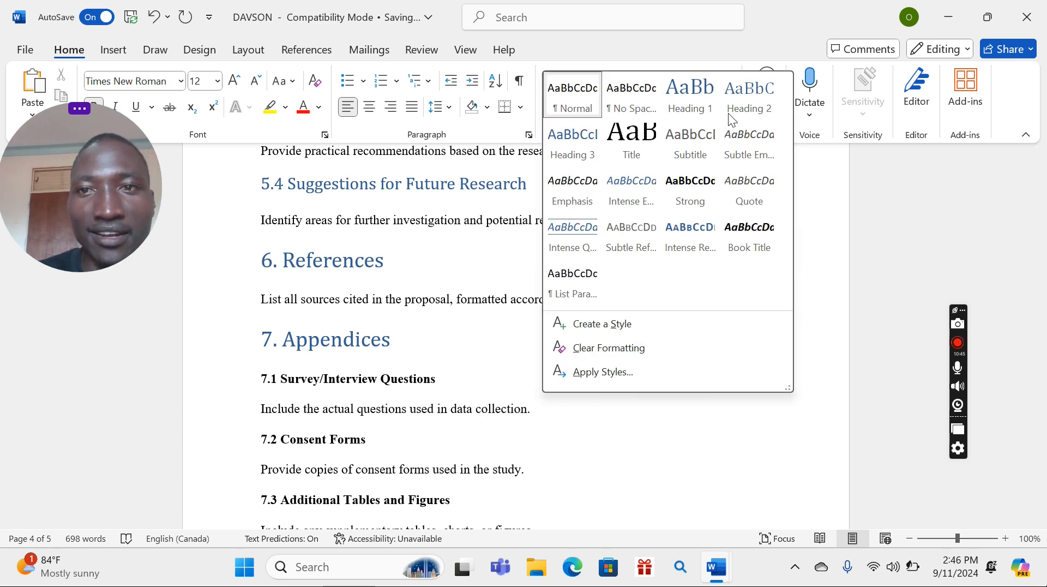
left_click(760, 97)
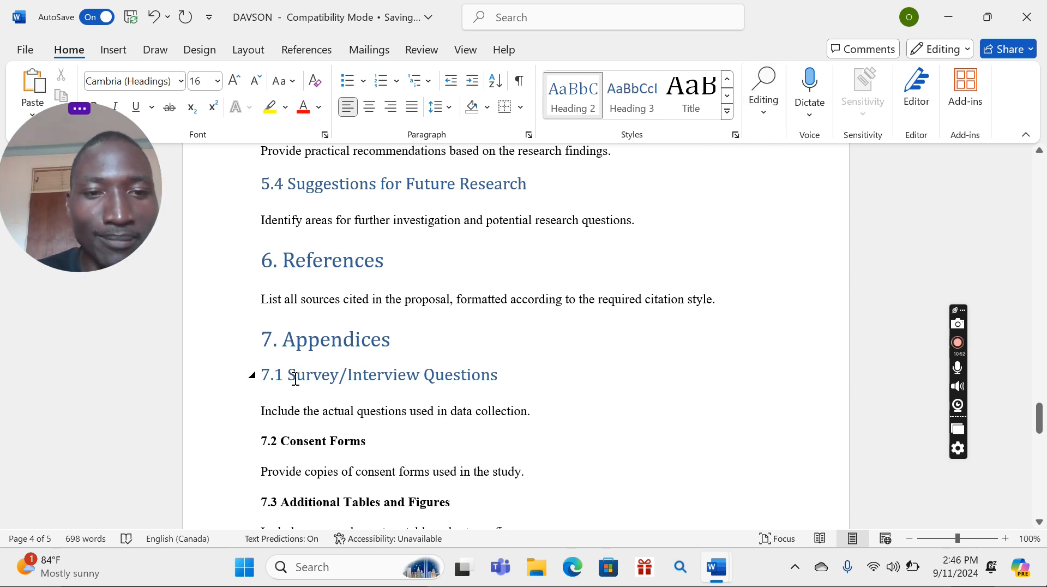
left_click(262, 440)
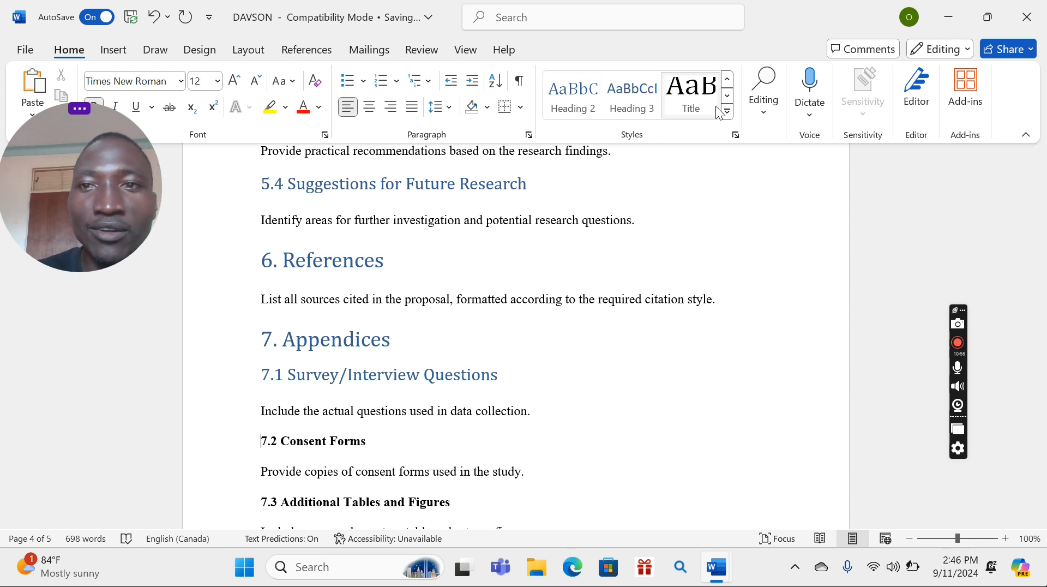
left_click(574, 110)
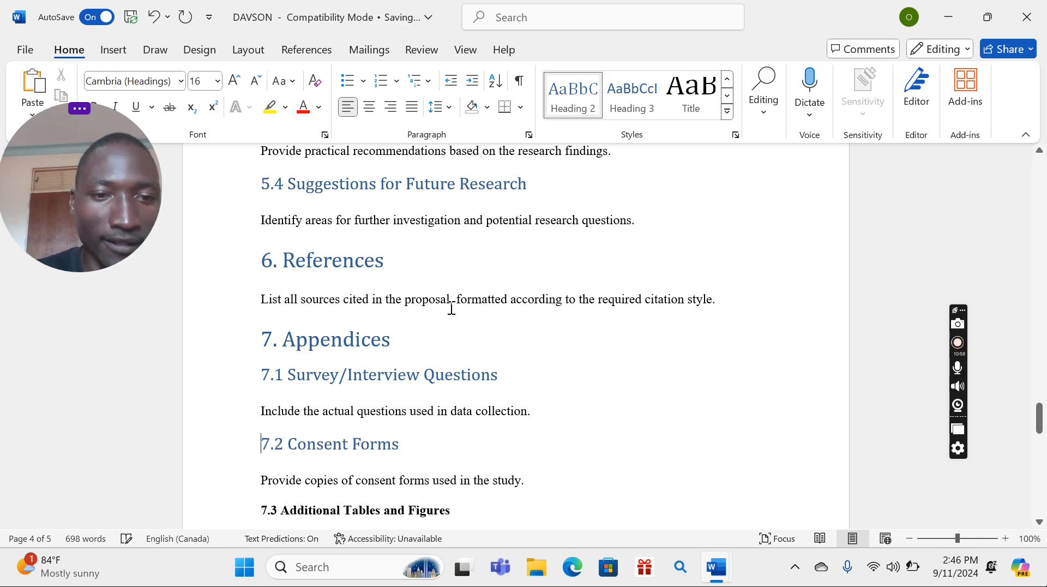
Step: Apply the Heading 2 style to the "7.3 Additional Tables and Figures" and "7.4 Any Supplementary Material" lines
left_click(265, 506)
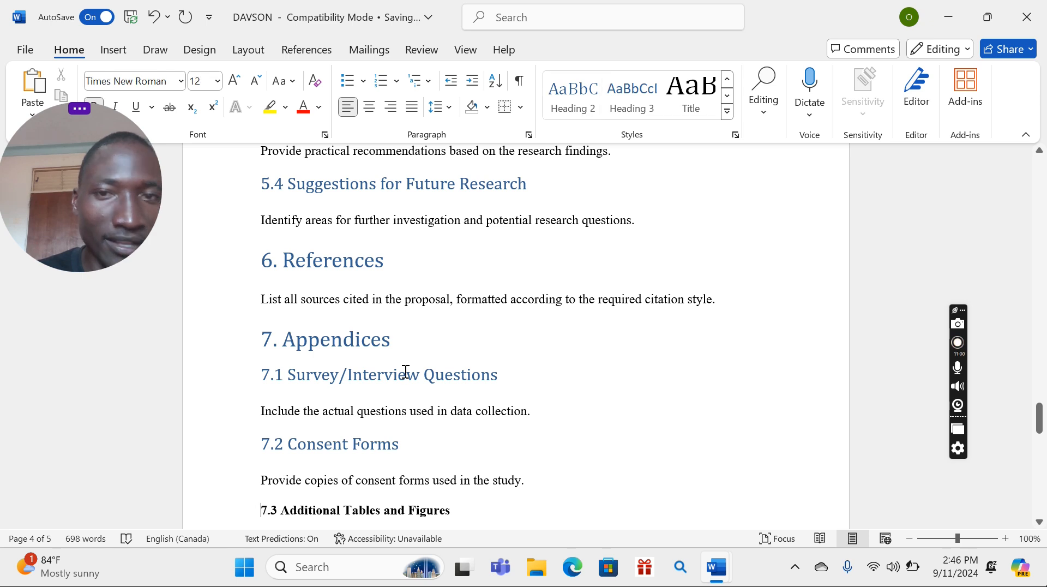
left_click(573, 101)
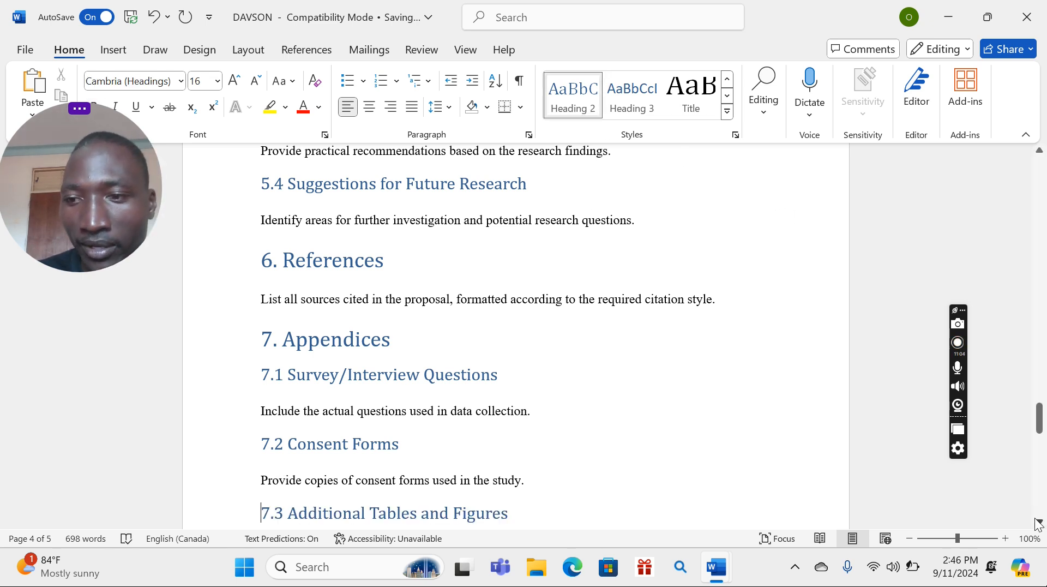
scroll(1040, 524, "down", 5)
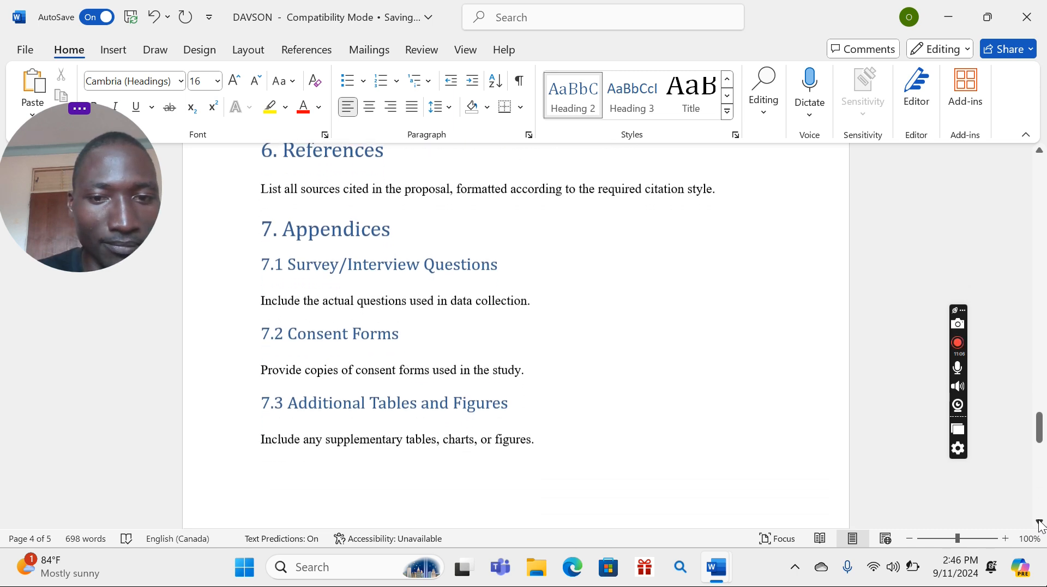
scroll(1041, 524, "down", 5)
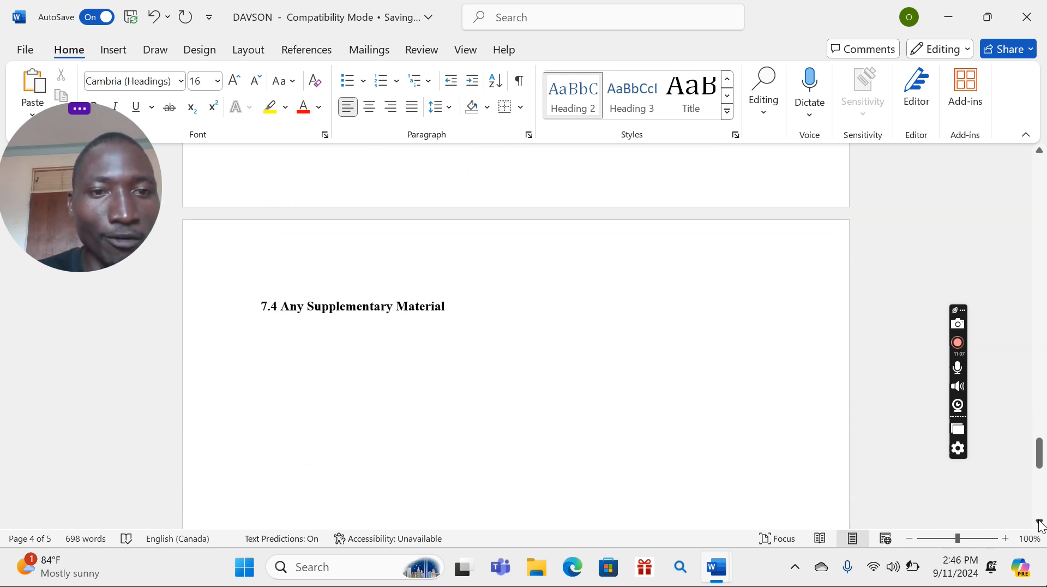
left_click(261, 304)
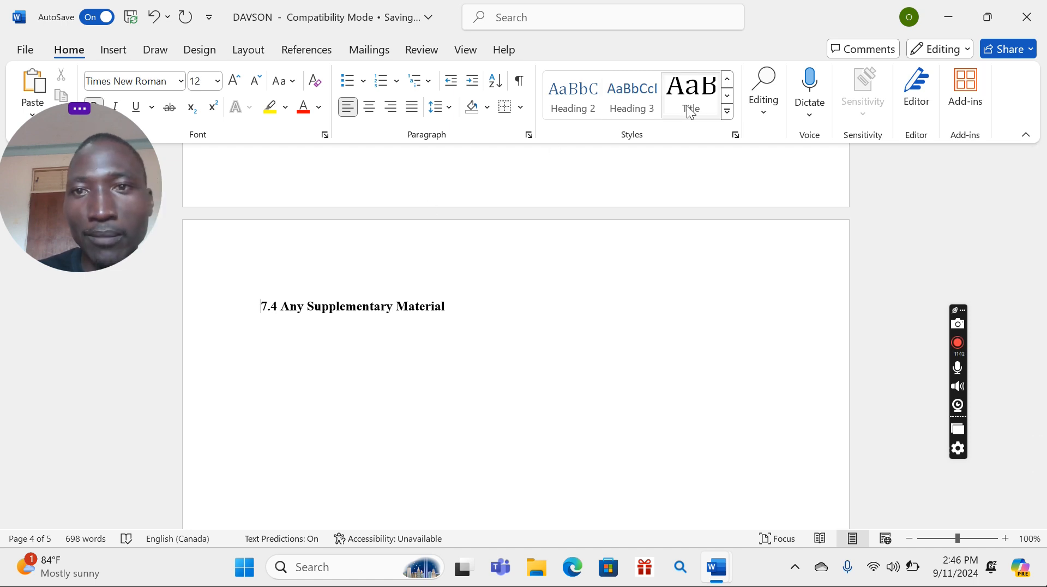
left_click(579, 97)
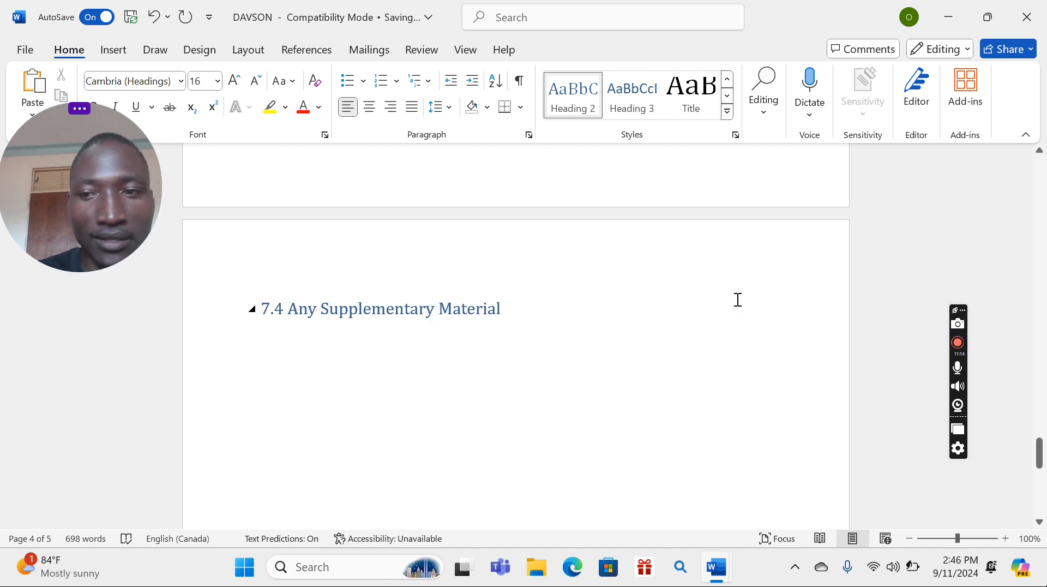
Step: Review the applied heading styles throughout the document, from "7.4 Any Supplementary Material" back to "1. Introduction"
left_click(1039, 523)
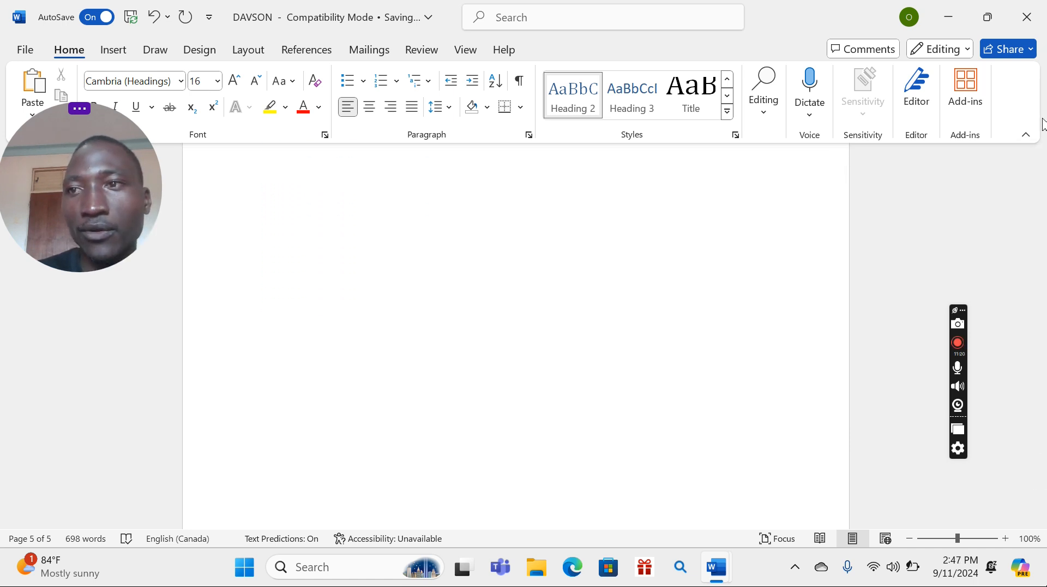
left_click(1039, 152)
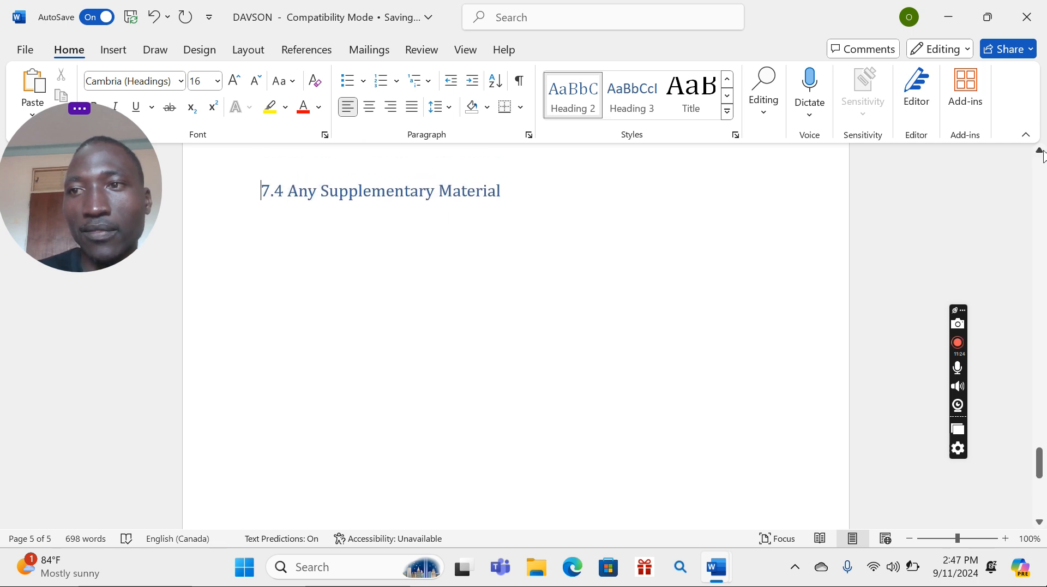
scroll(1040, 152, "up", 5)
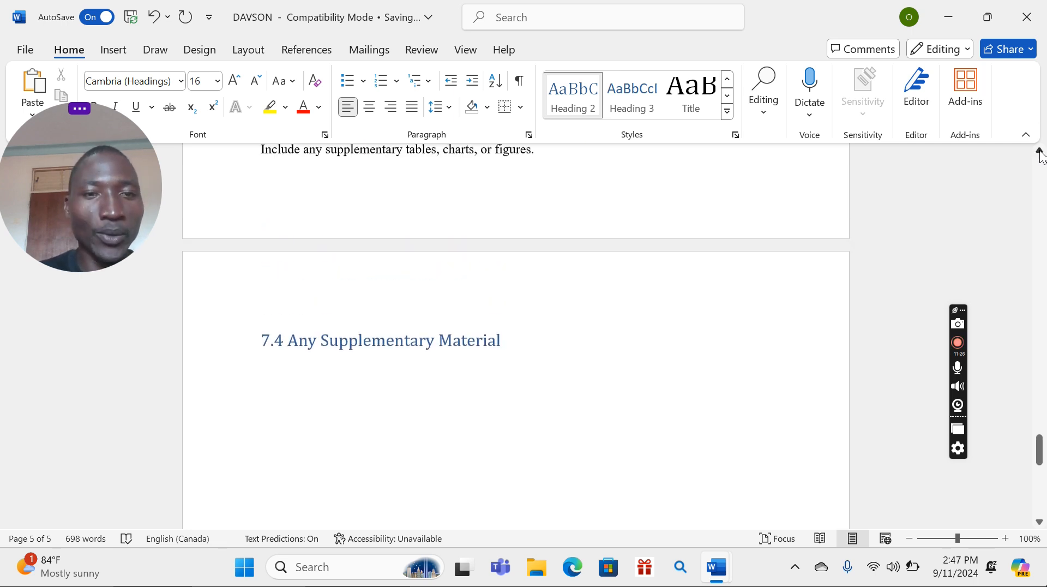
scroll(1040, 151, "up", 10)
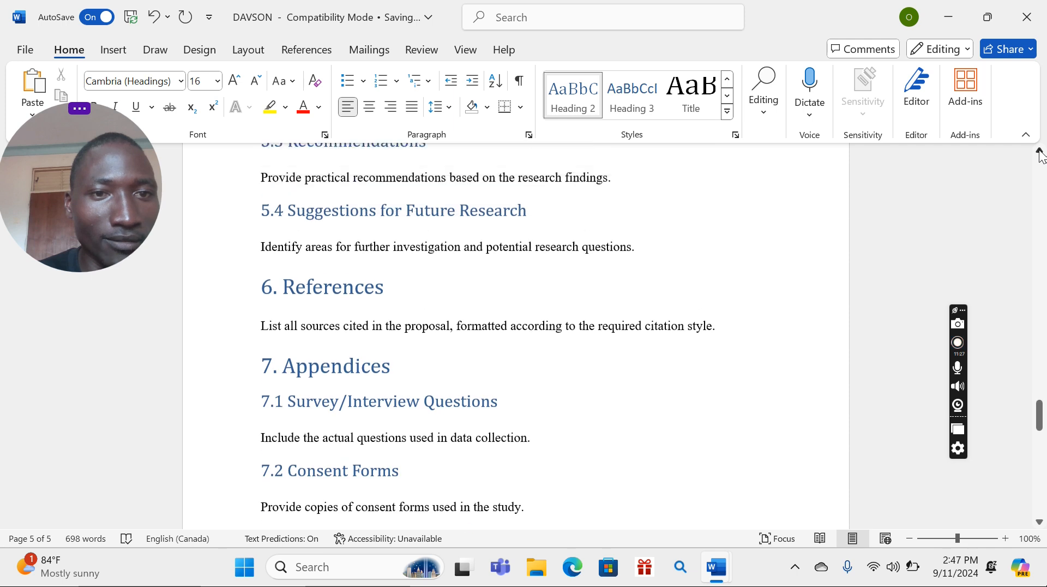
scroll(1040, 154, "up", 10)
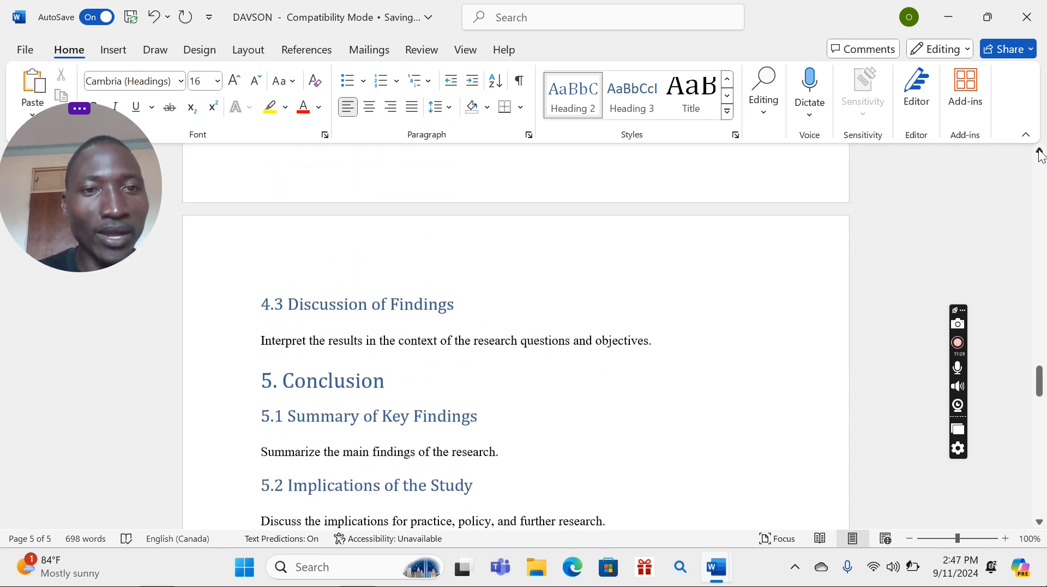
scroll(1040, 153, "up", 10)
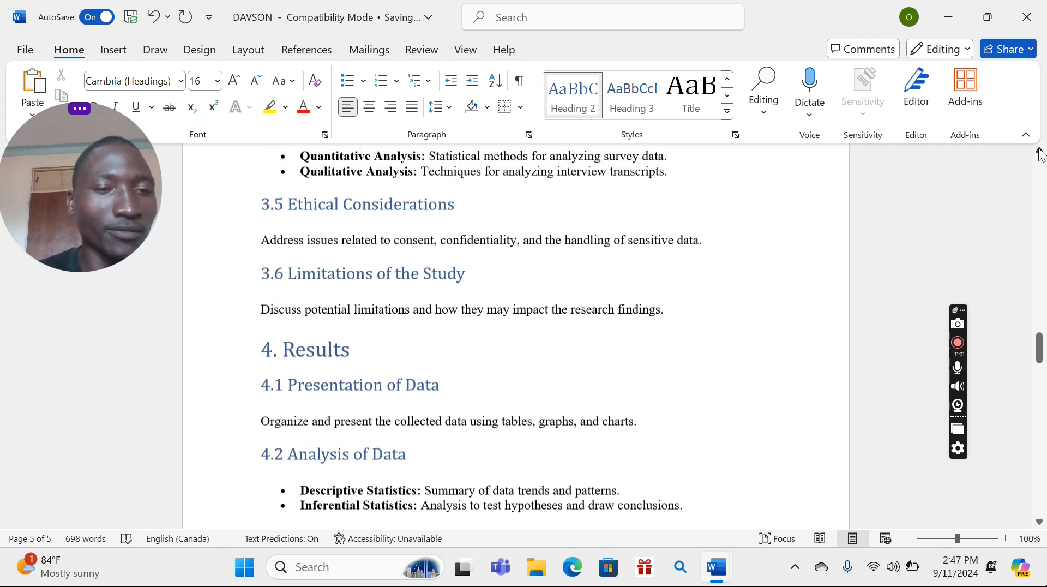
scroll(1040, 154, "up", 10)
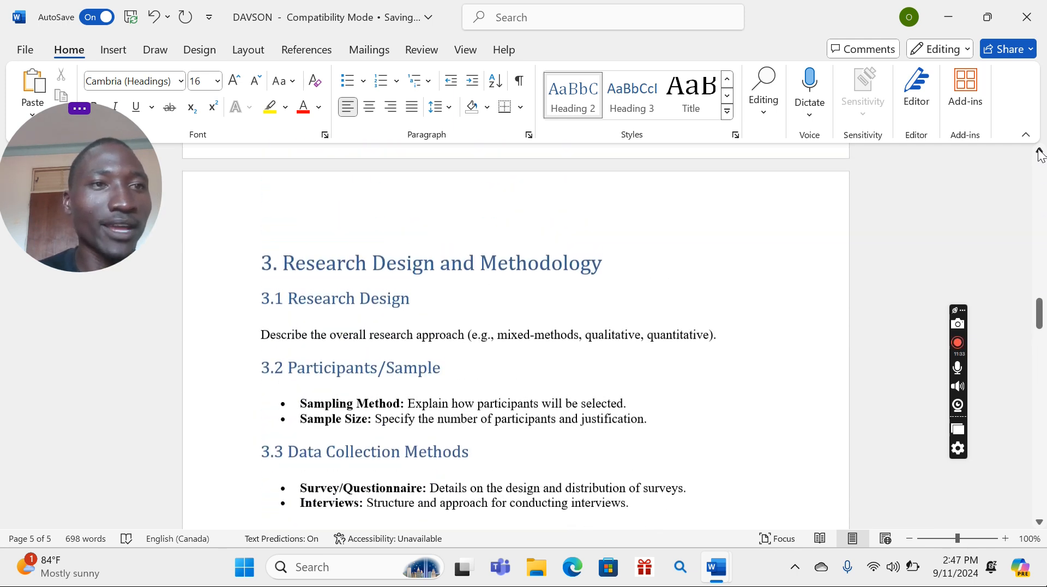
scroll(1040, 154, "up", 10)
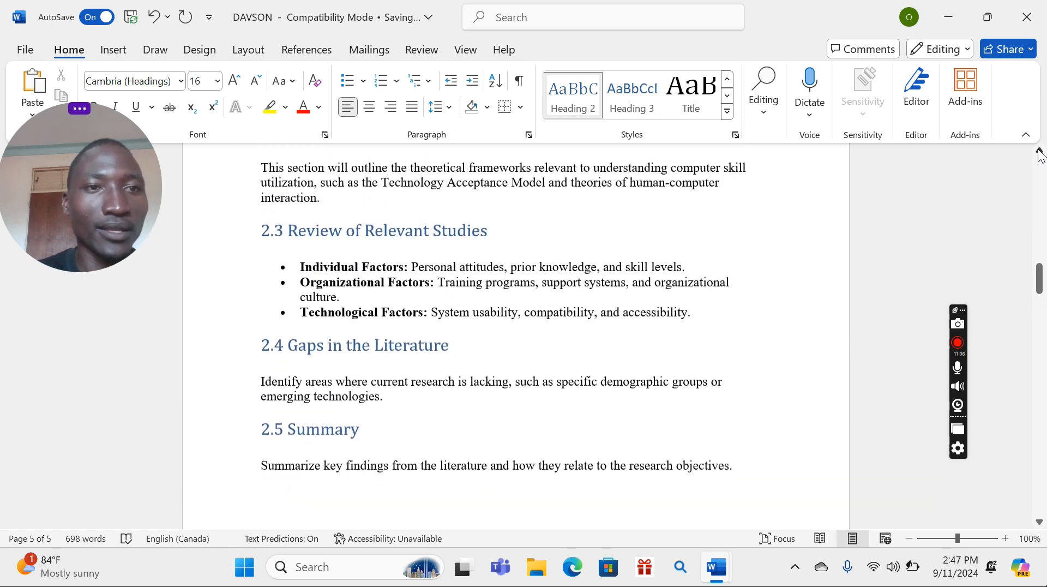
scroll(1039, 155, "up", 3)
scroll(1039, 155, "up", 10)
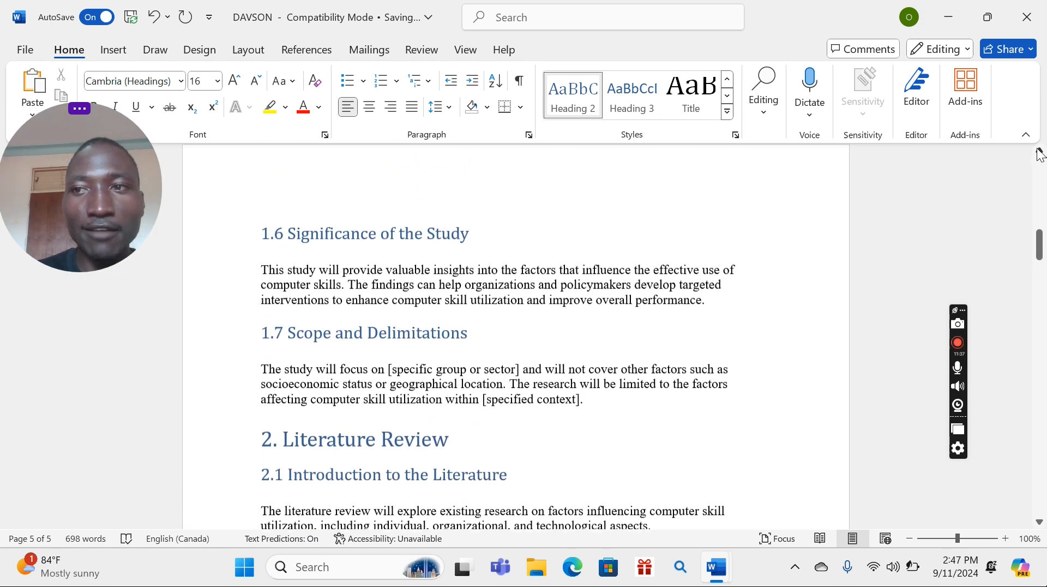
scroll(1039, 154, "up", 8)
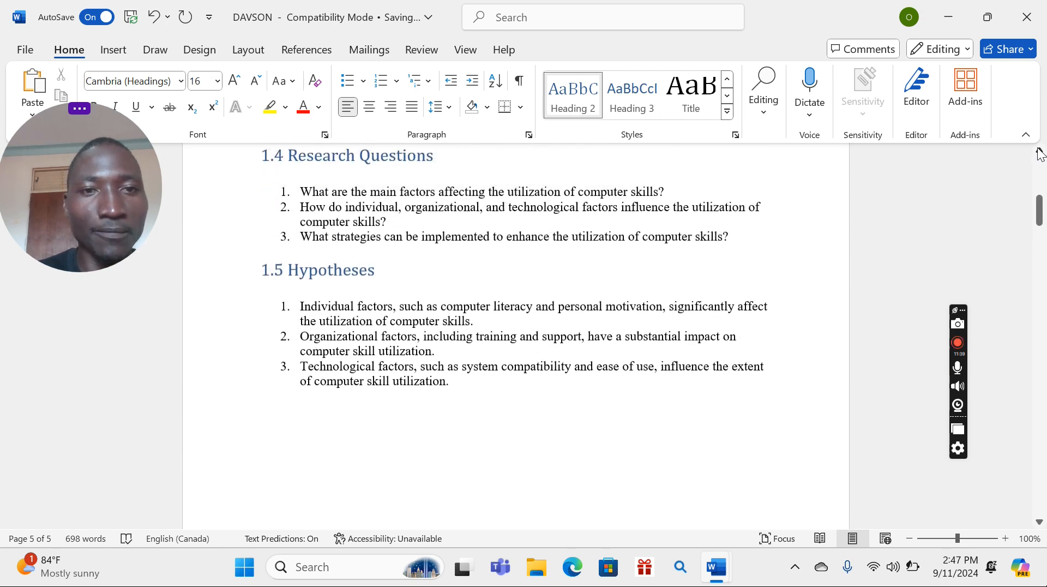
scroll(1039, 154, "up", 5)
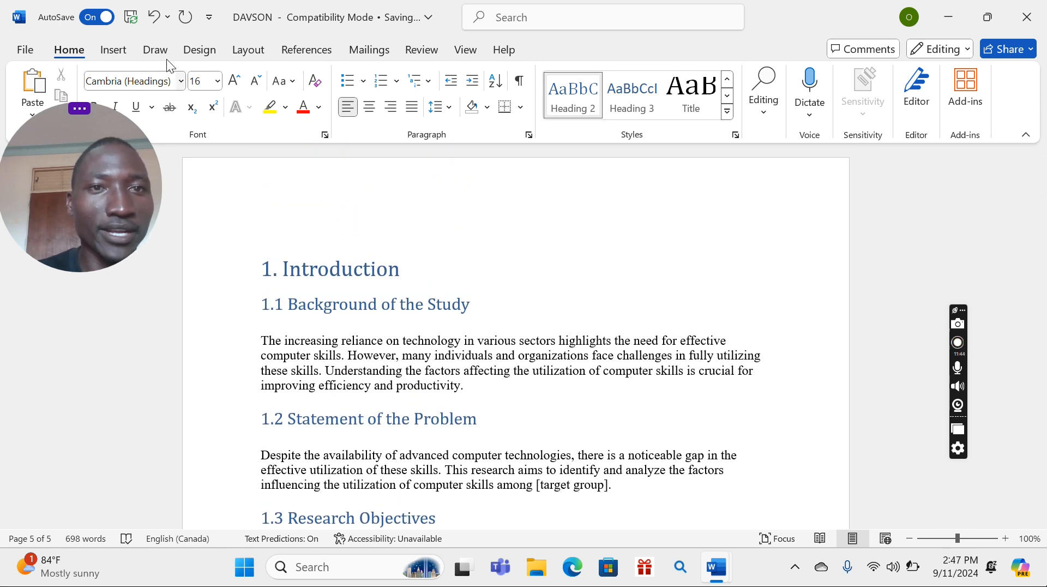
left_click(290, 53)
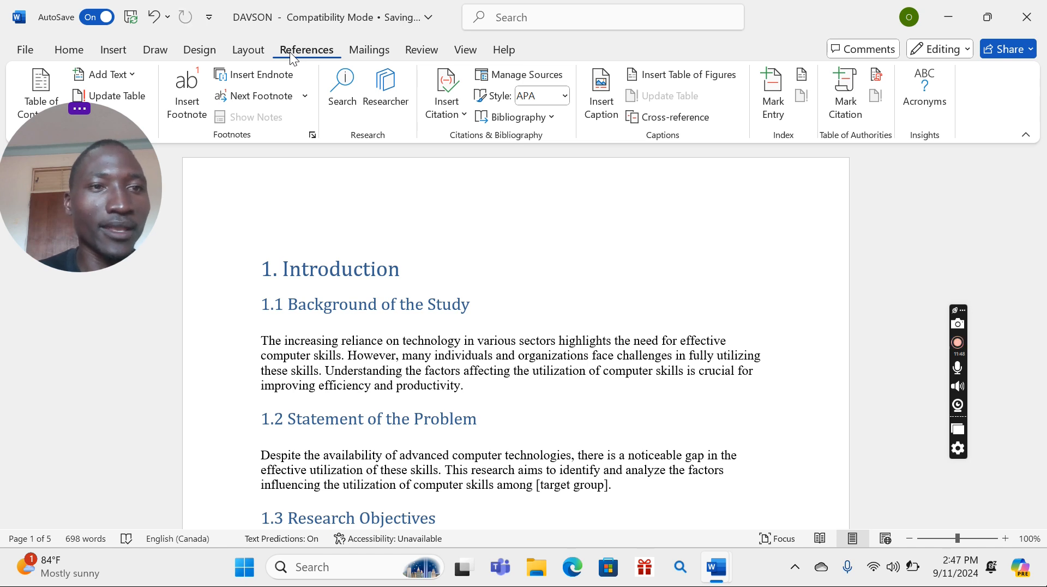
left_click_drag(90, 145, 70, 294)
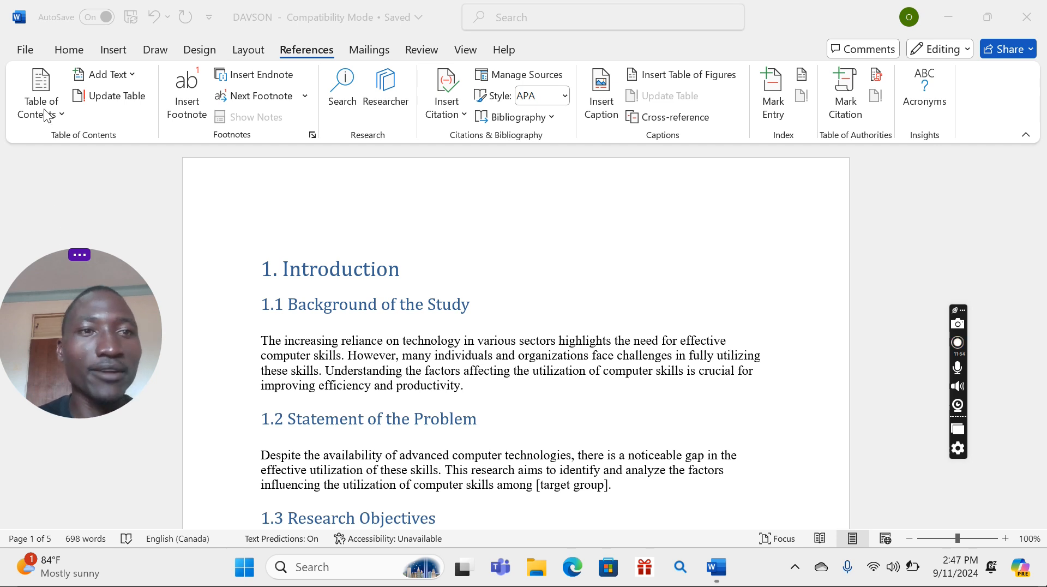
left_click(38, 93)
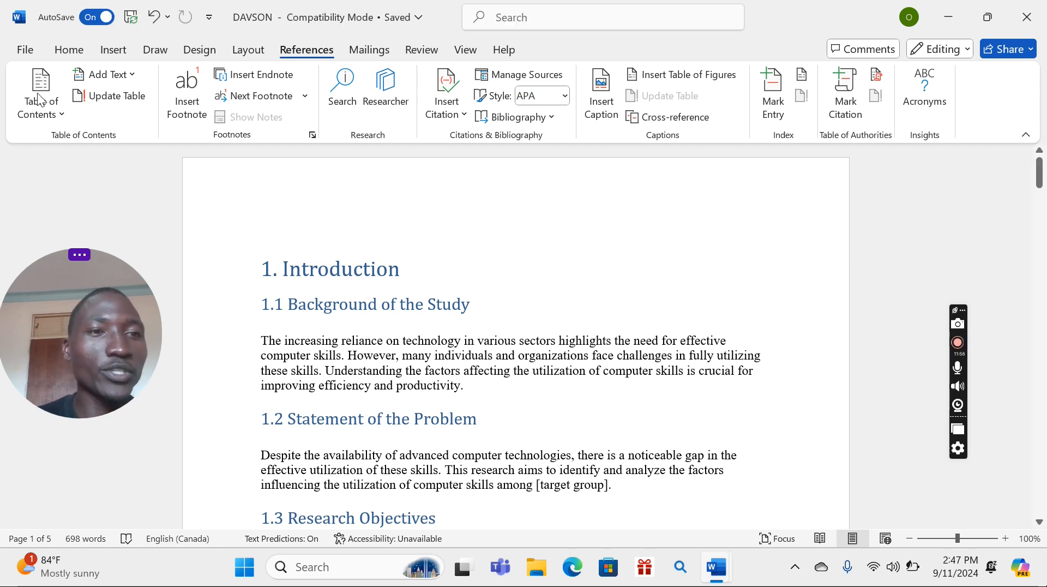
left_click(41, 98)
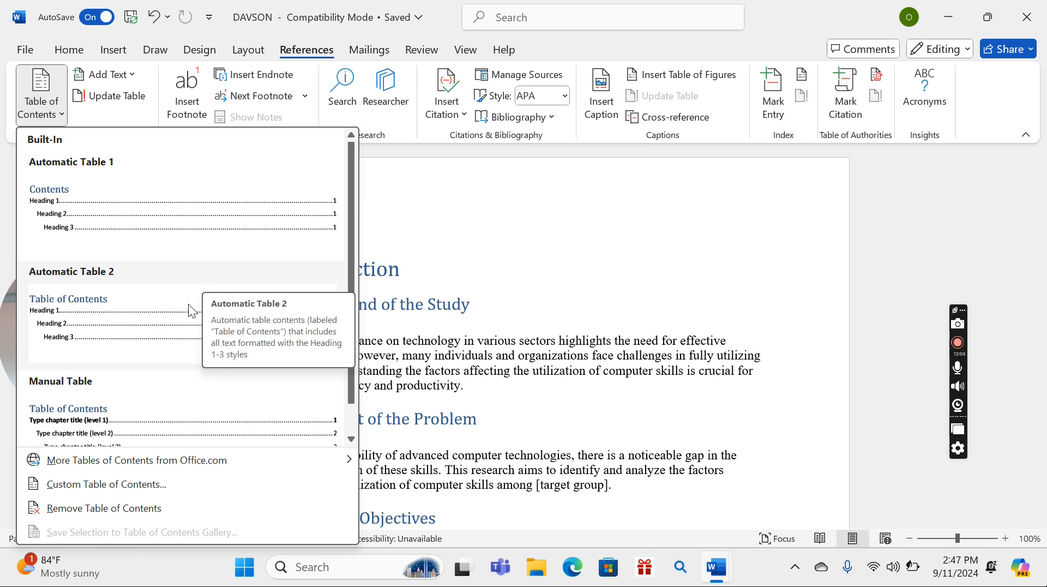
left_click(404, 229)
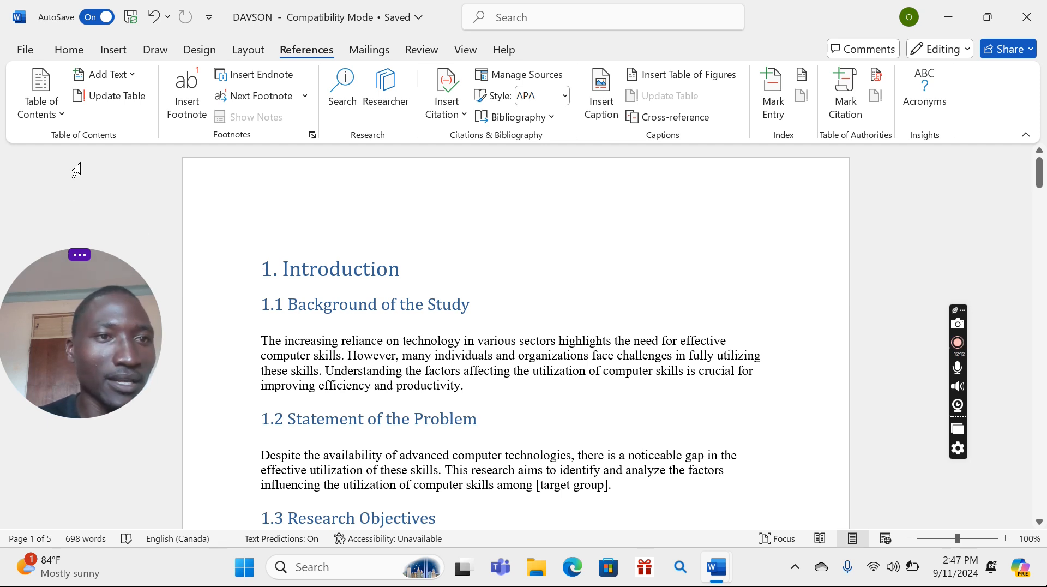
Step: Add page numbers to the bottom of all pages using the centred Plain Number 2 design, and finish footer editing
left_click(115, 50)
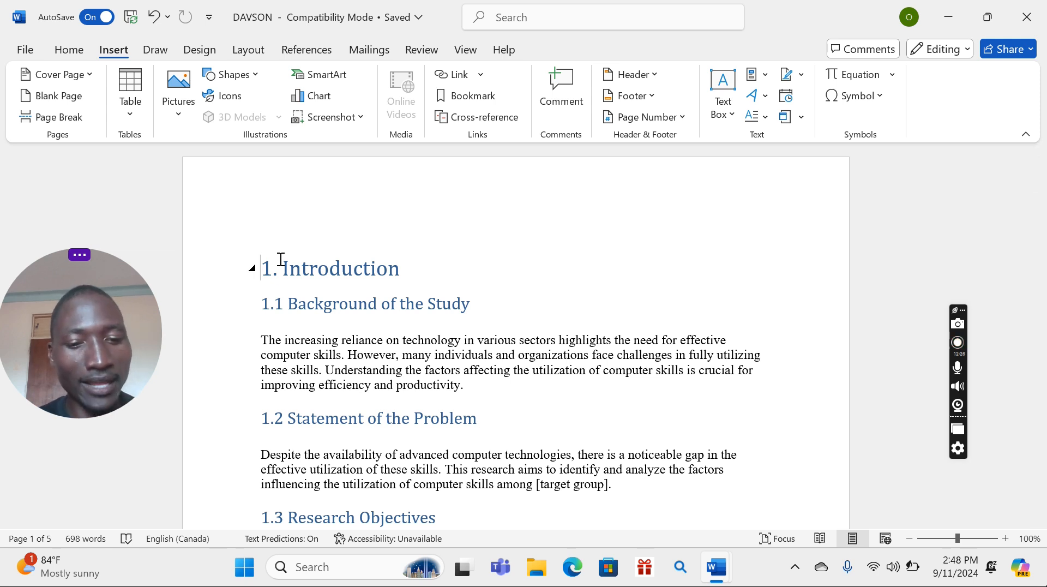
key("ctrl+a")
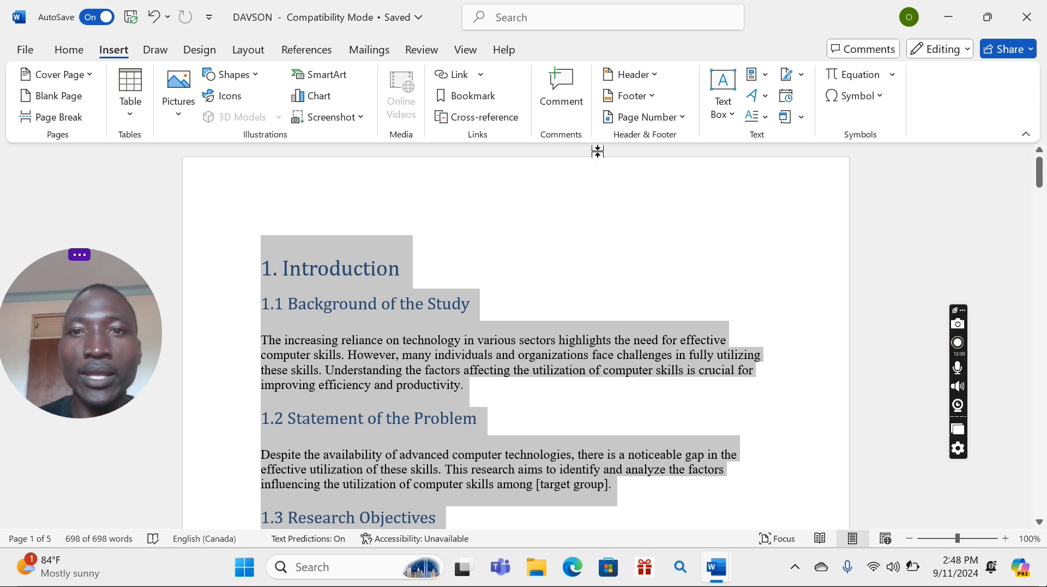
left_click(649, 120)
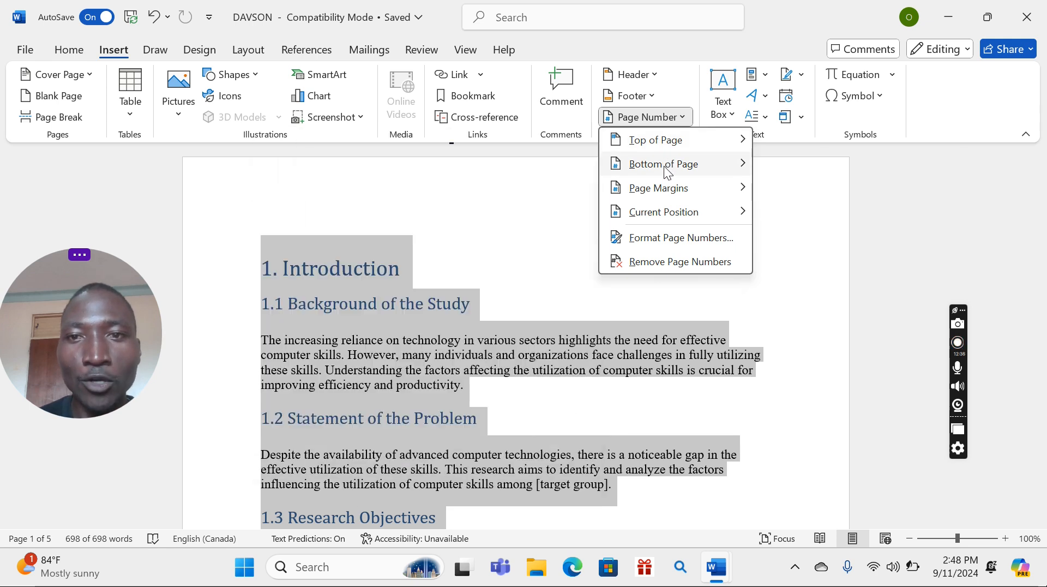
mouse_move(669, 171)
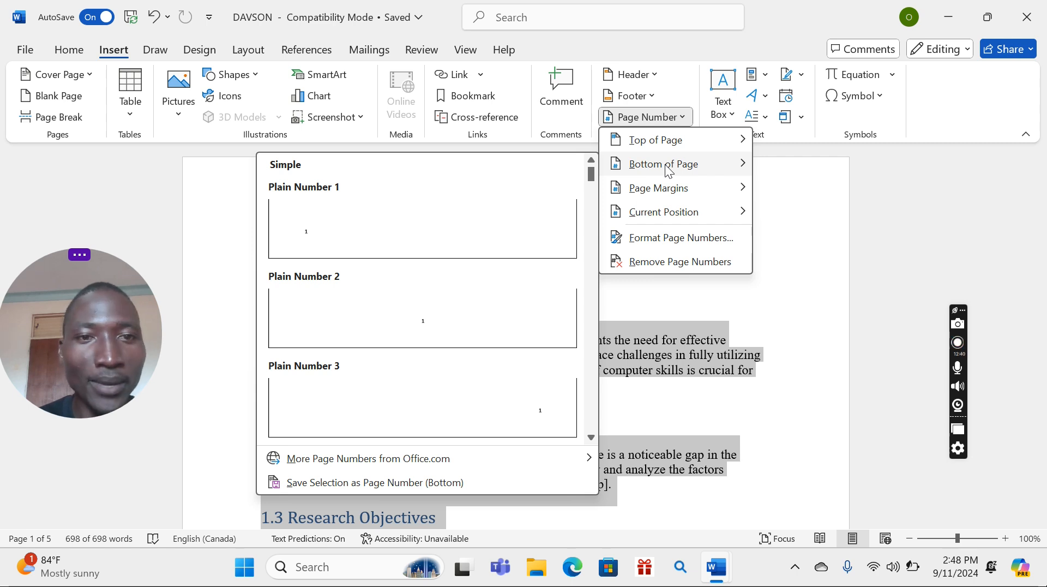
left_click(455, 308)
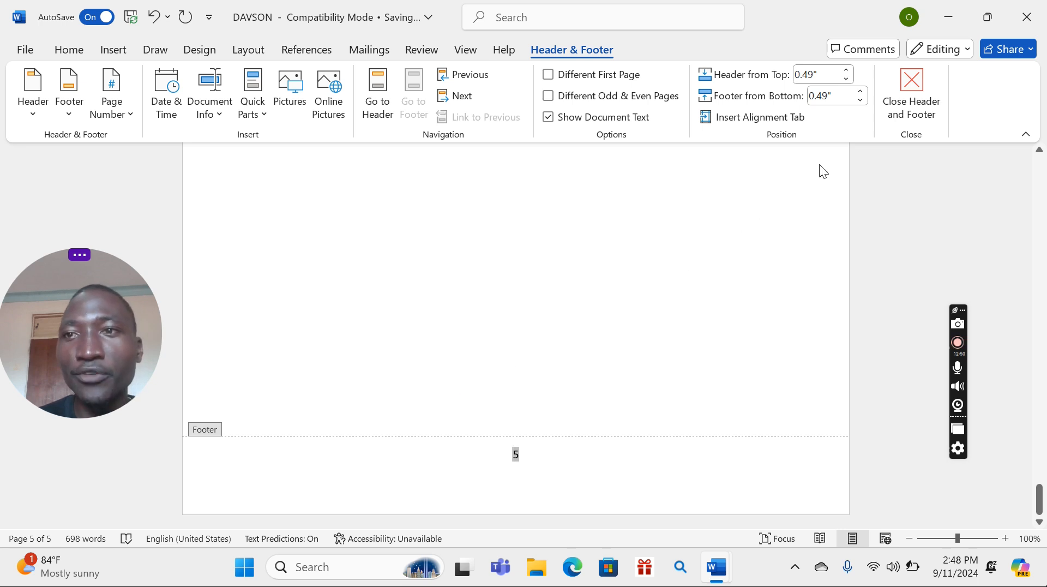
left_click(912, 82)
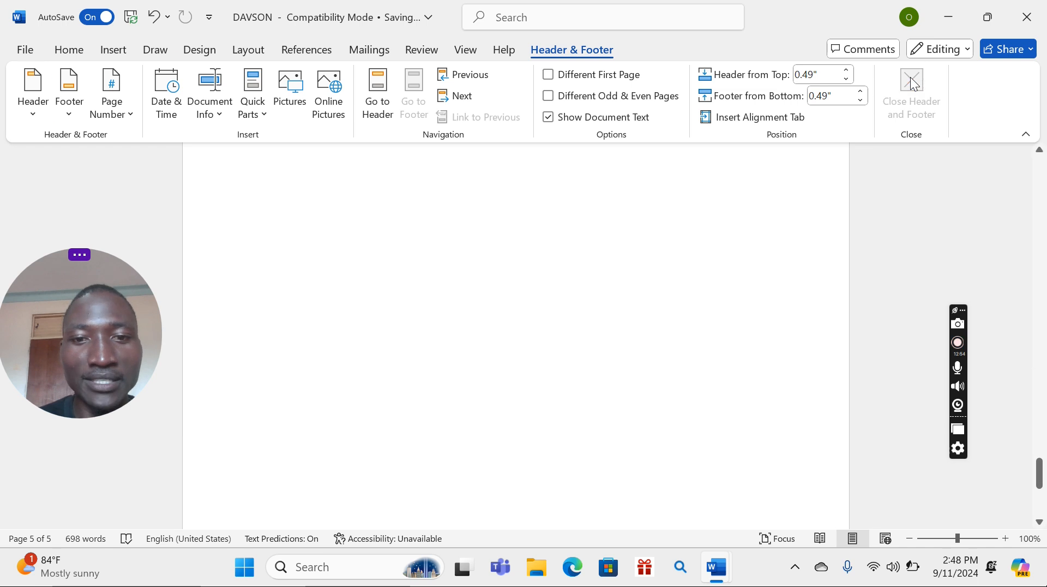
Step: Insert a page break before the "1. Introduction" heading to create a blank first page
left_click(1040, 152)
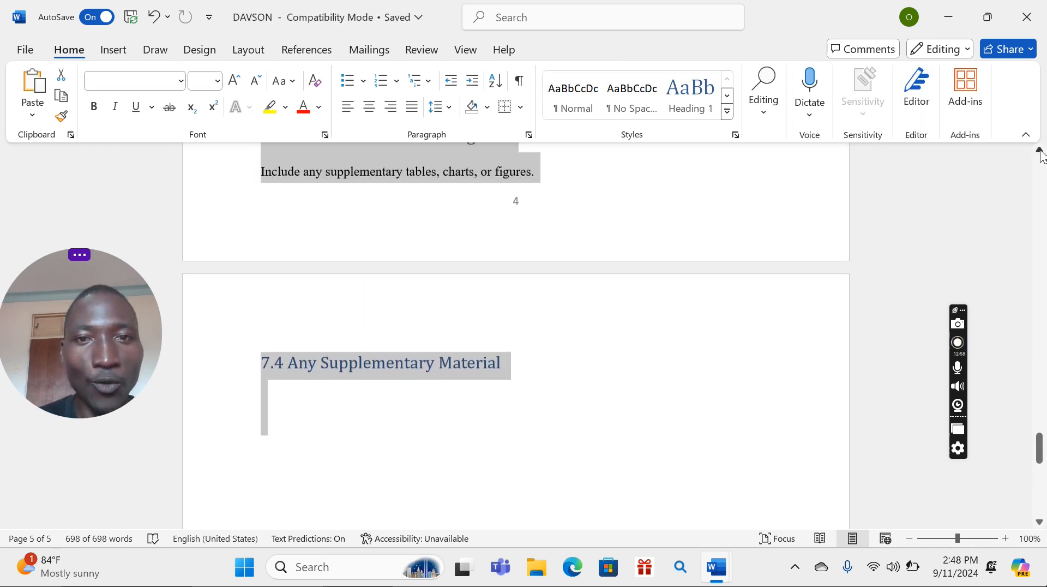
left_click_drag(1040, 152, 1039, 152)
left_click(710, 267)
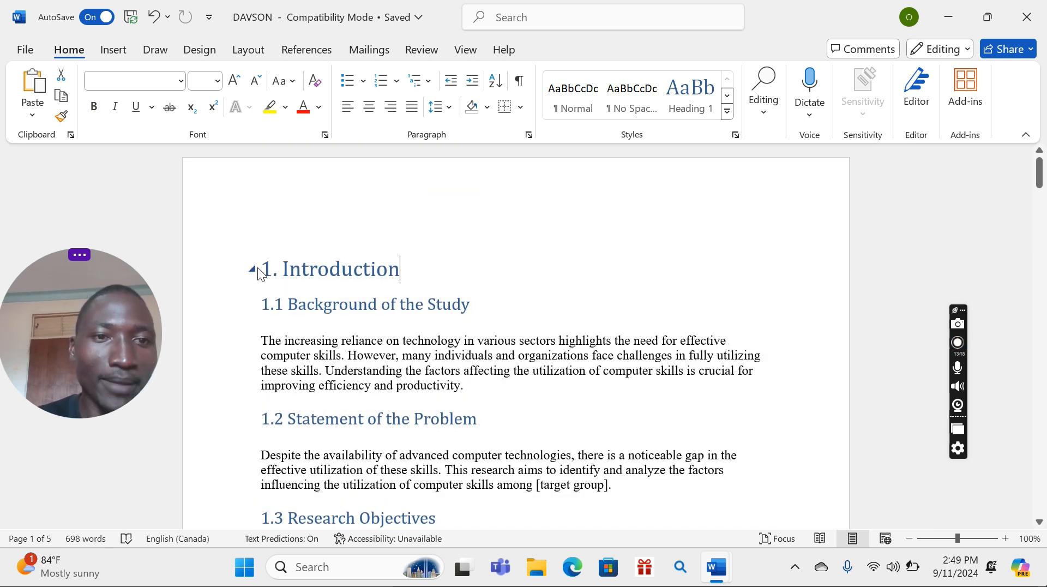
left_click(252, 268)
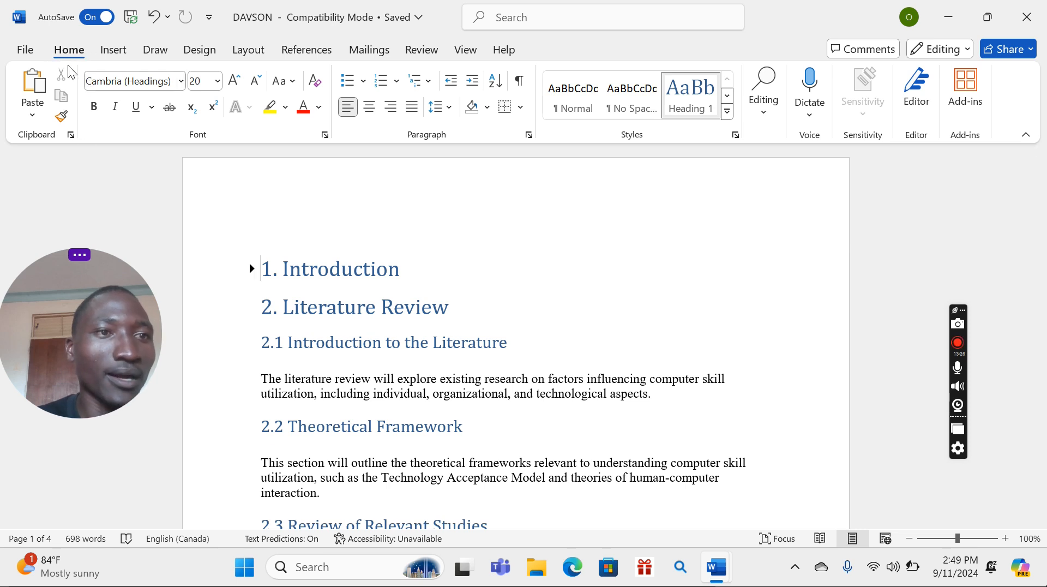
left_click(109, 52)
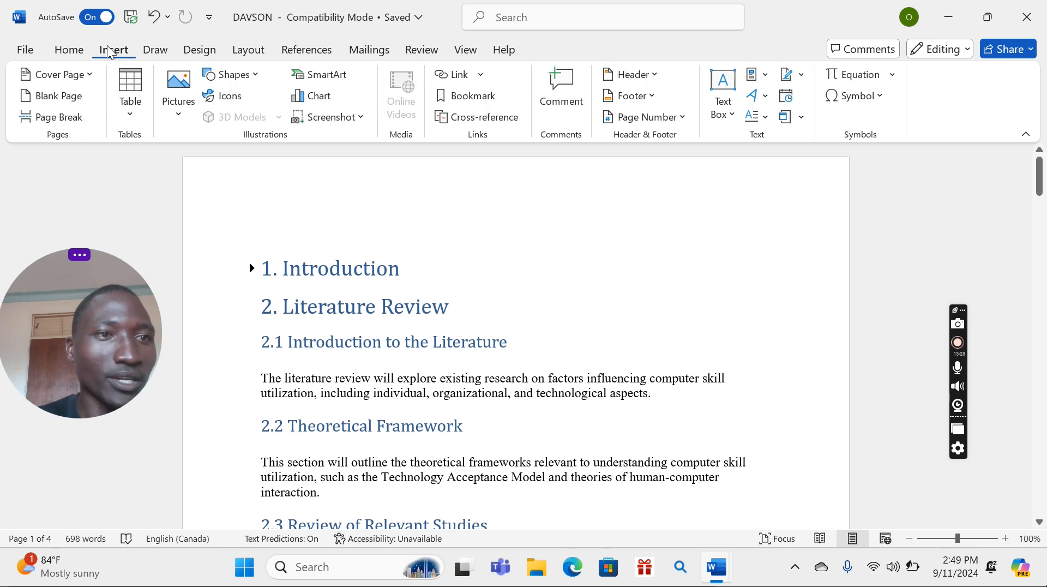
left_click(60, 119)
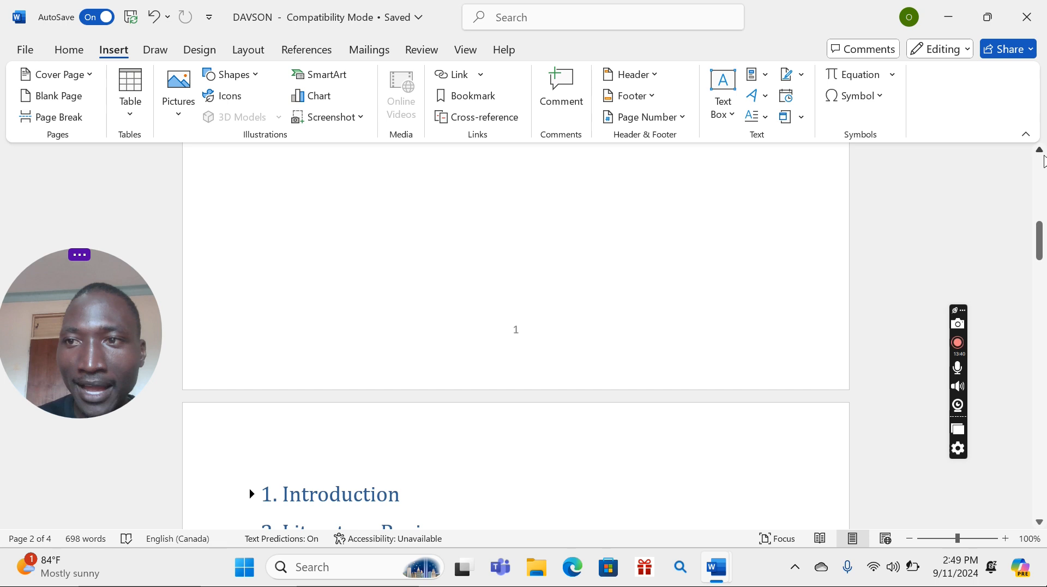
Step: Try to insert an Automatic Table 1 table of contents on the blank first page
scroll(1040, 154, "up", 6)
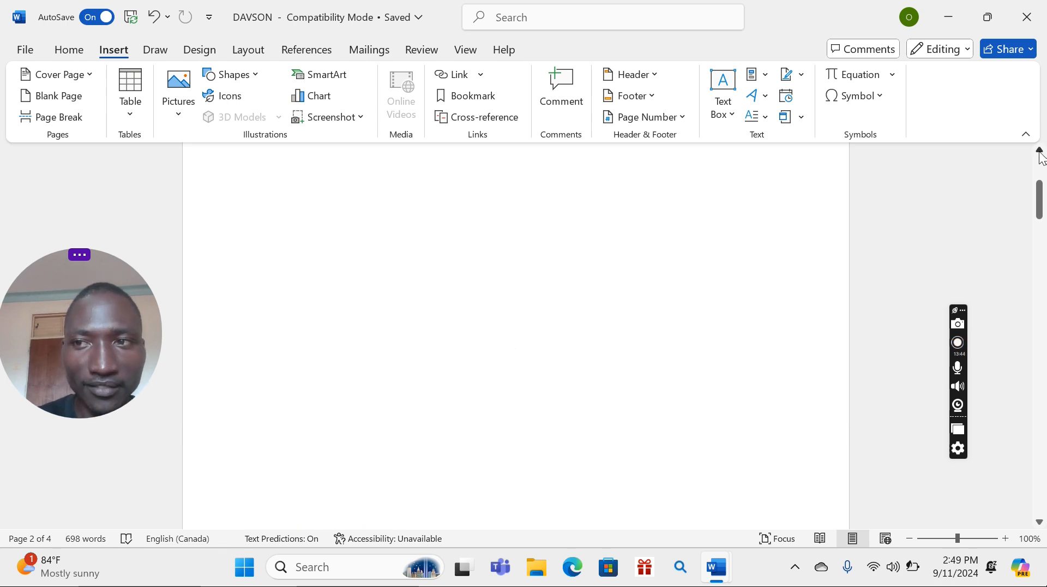
scroll(1040, 154, "up", 1)
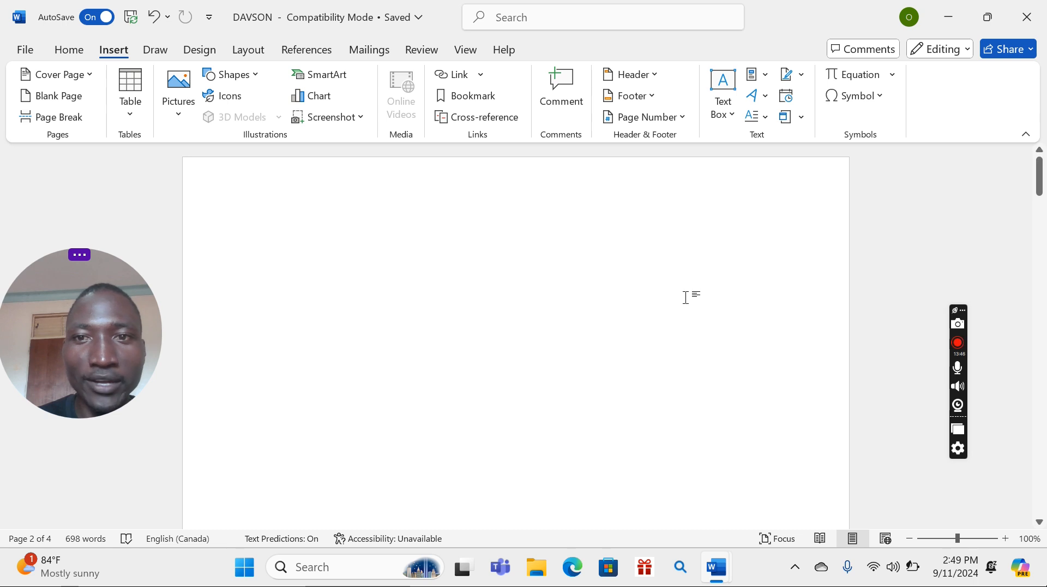
left_click(363, 238)
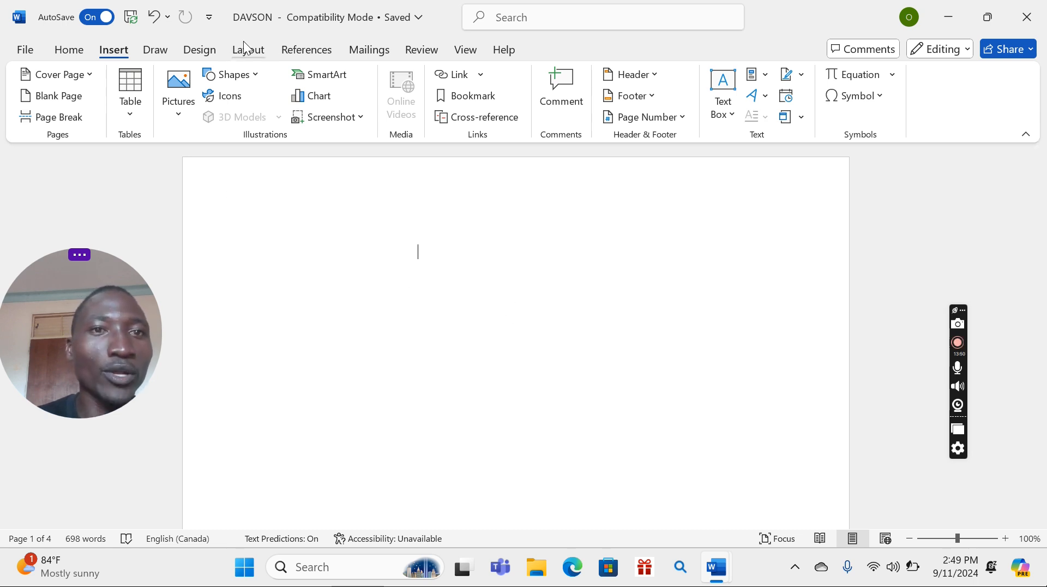
left_click(299, 50)
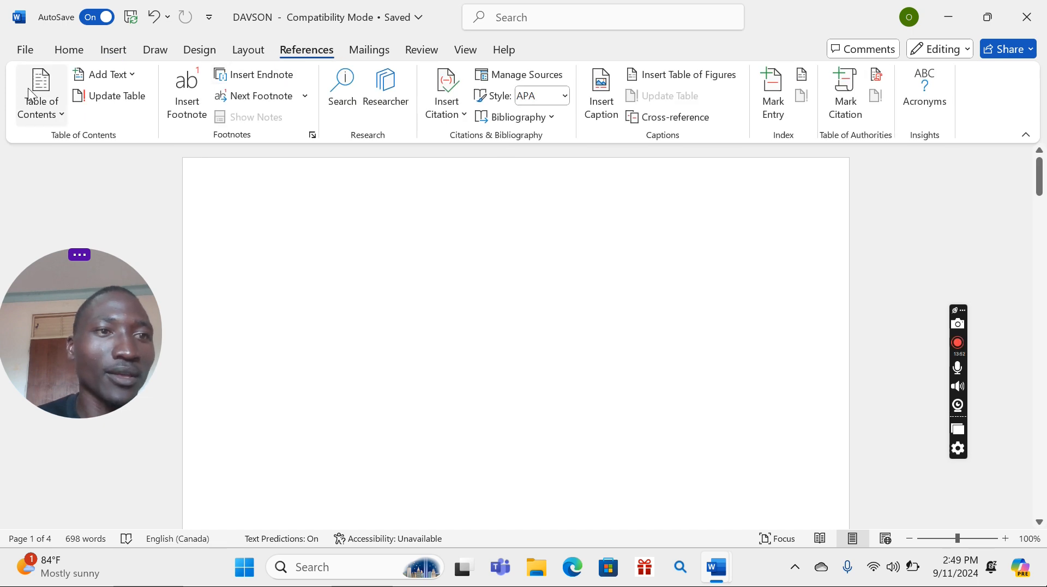
left_click(40, 96)
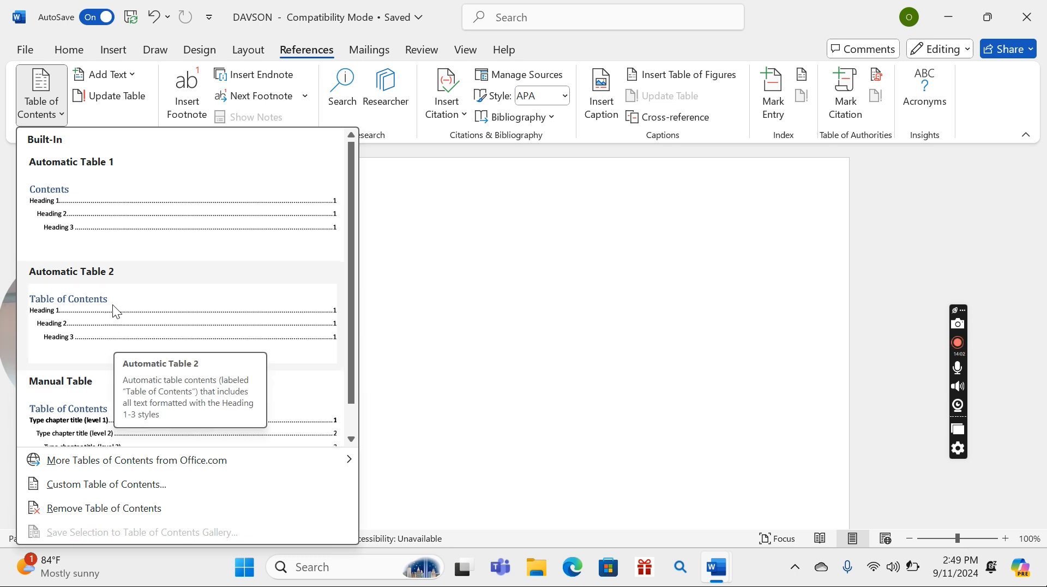
left_click(127, 214)
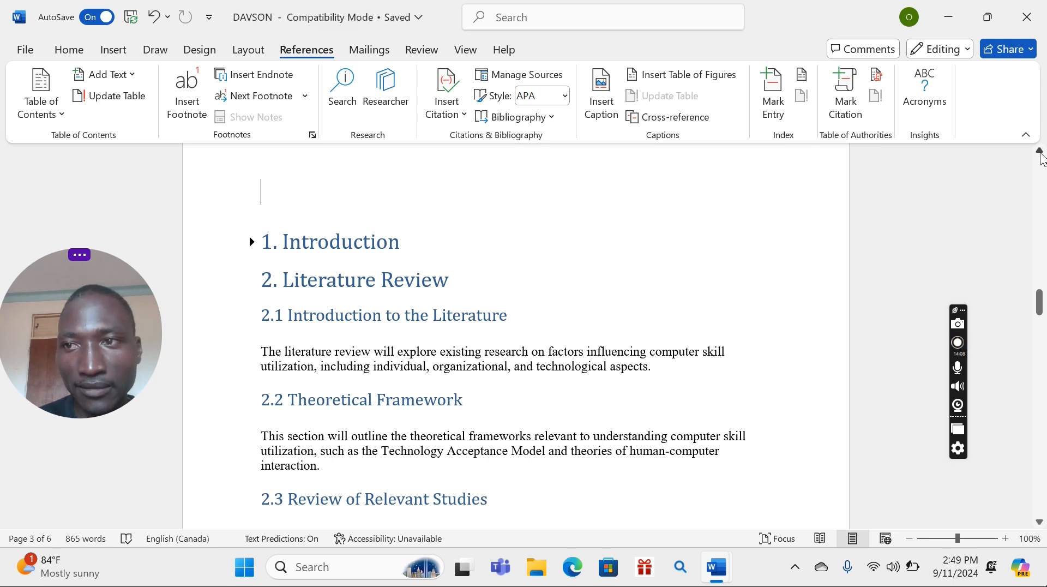
Step: Check the pages around the inserted table of contents and undo its insertion
left_click(1040, 151)
left_click_drag(1039, 156, 1040, 155)
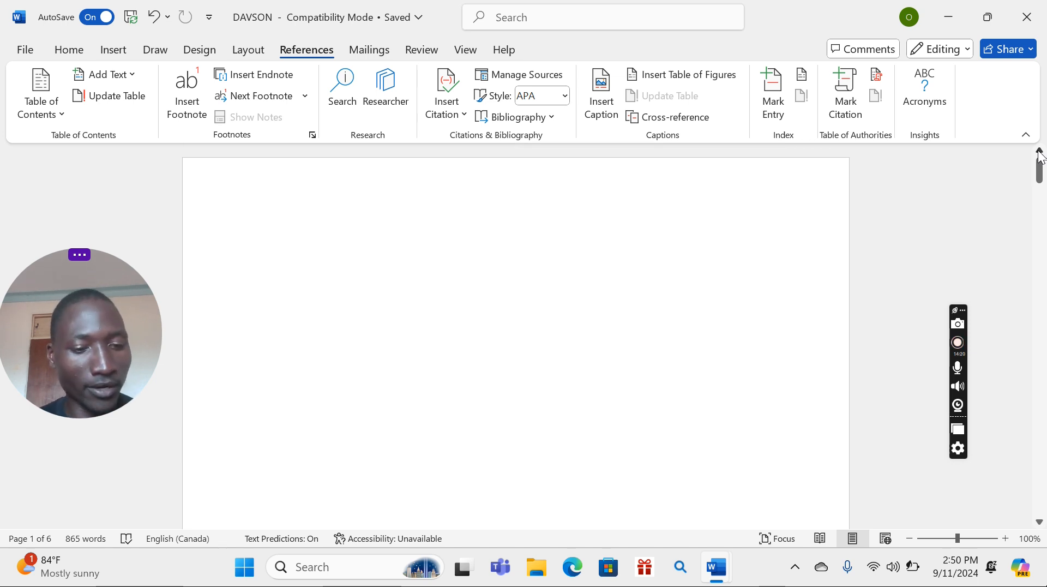
key("ctrl+z")
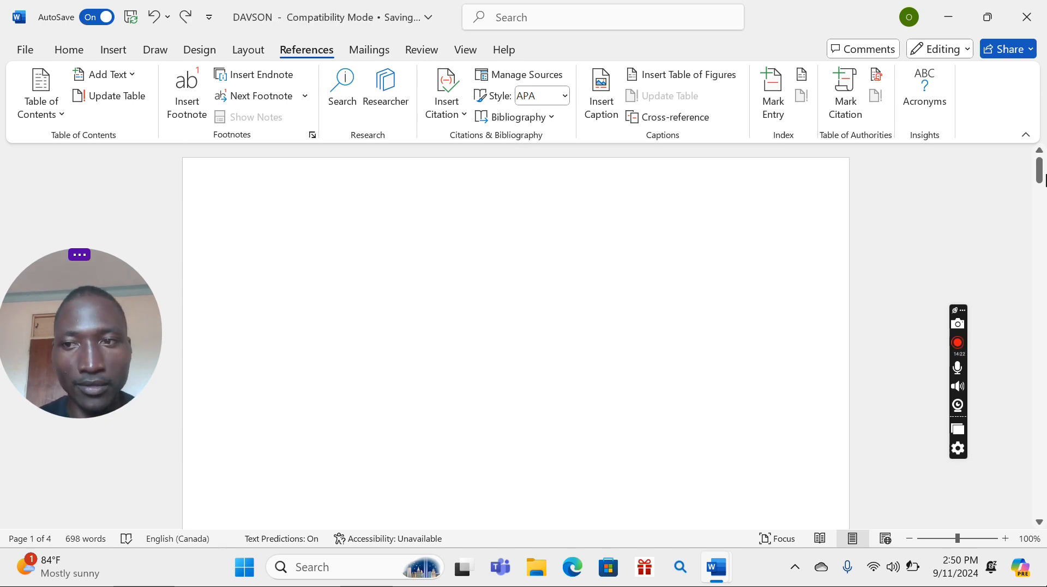
Step: Insert another page break on the blank first page, ahead of the "1. Introduction" heading
left_click(1039, 523)
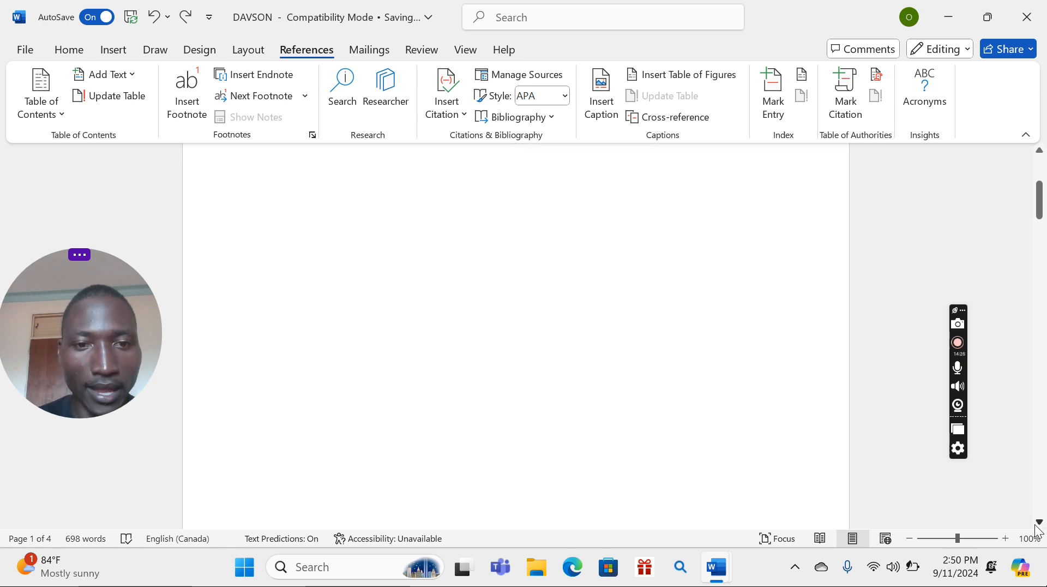
scroll(1038, 528, "down", 4)
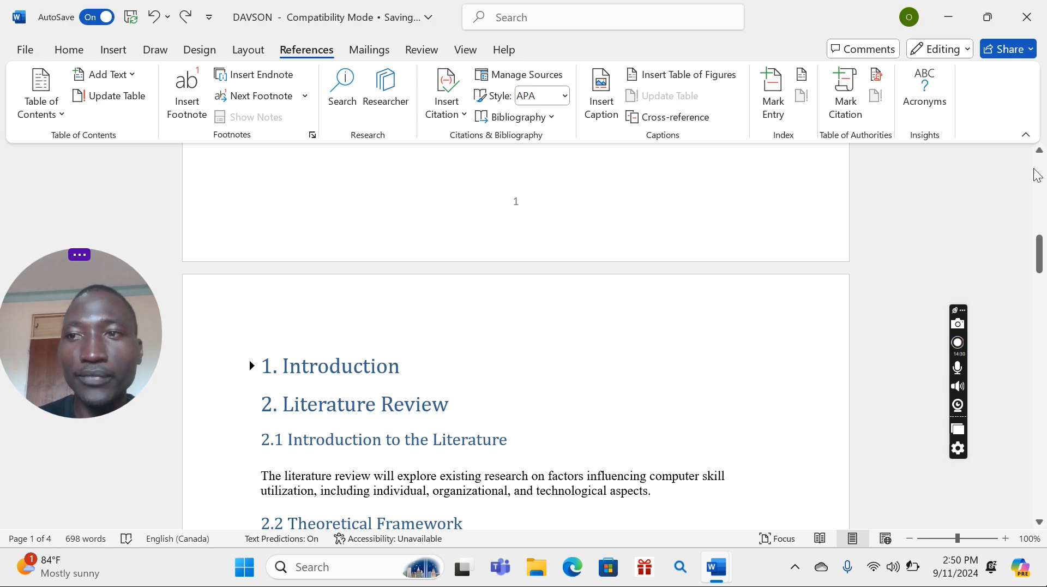
left_click_drag(1040, 153, 1040, 153)
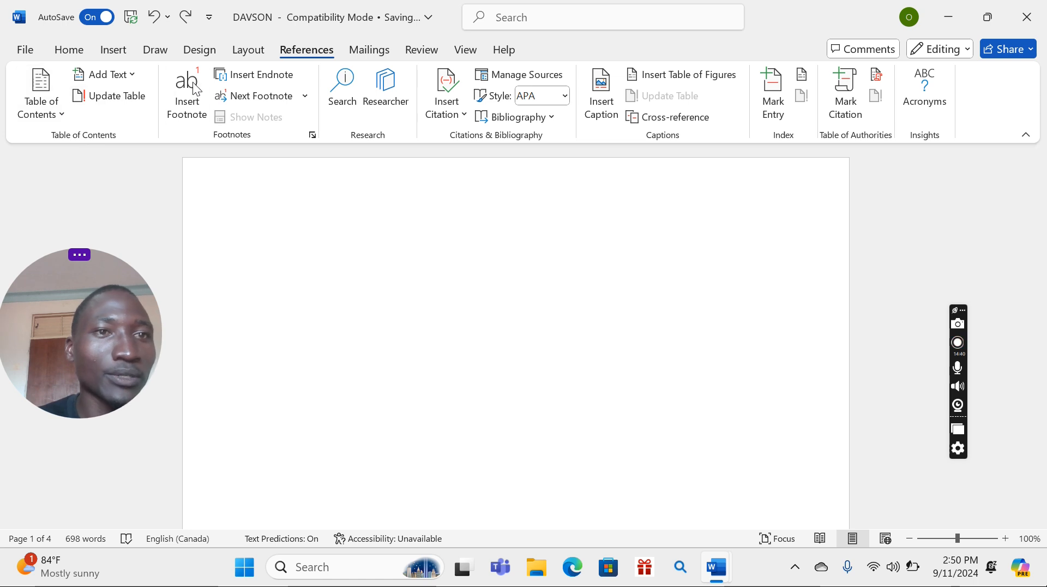
left_click(111, 52)
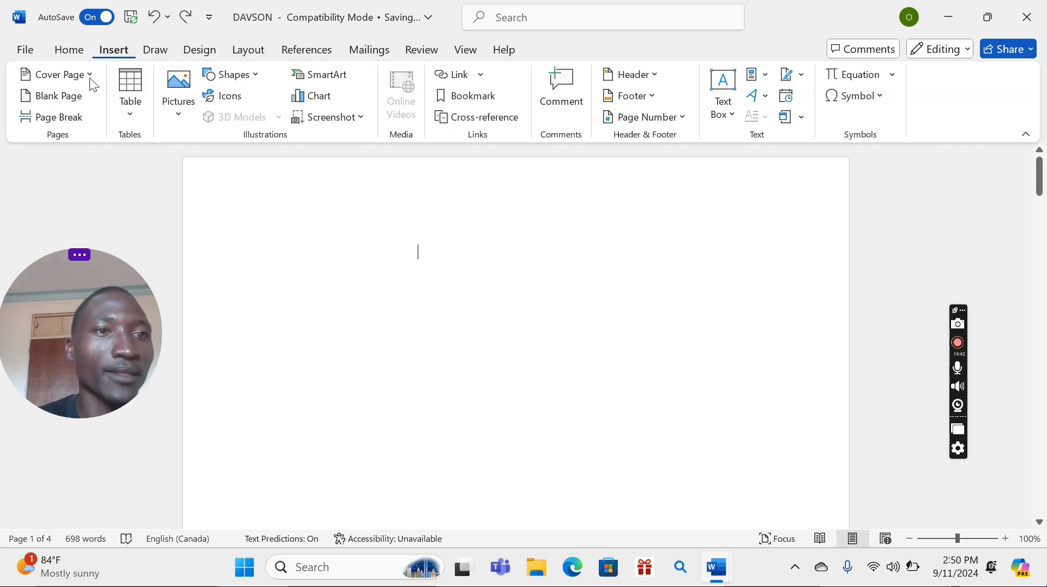
left_click(61, 118)
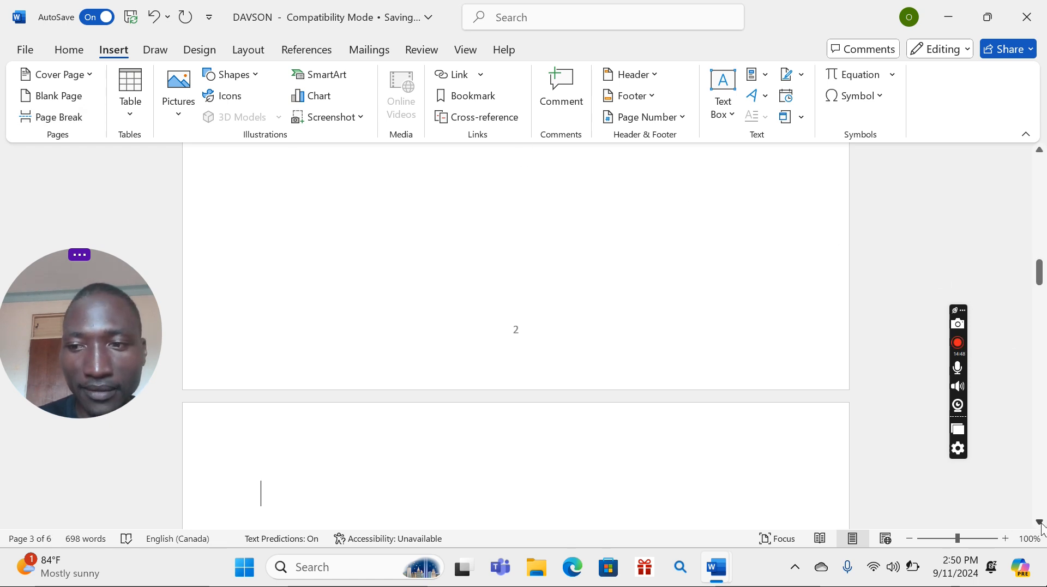
Step: Expand the collapsed "1. Introduction" section and remove the empty space above its heading, keeping the heading style
scroll(1040, 523, "down", 3)
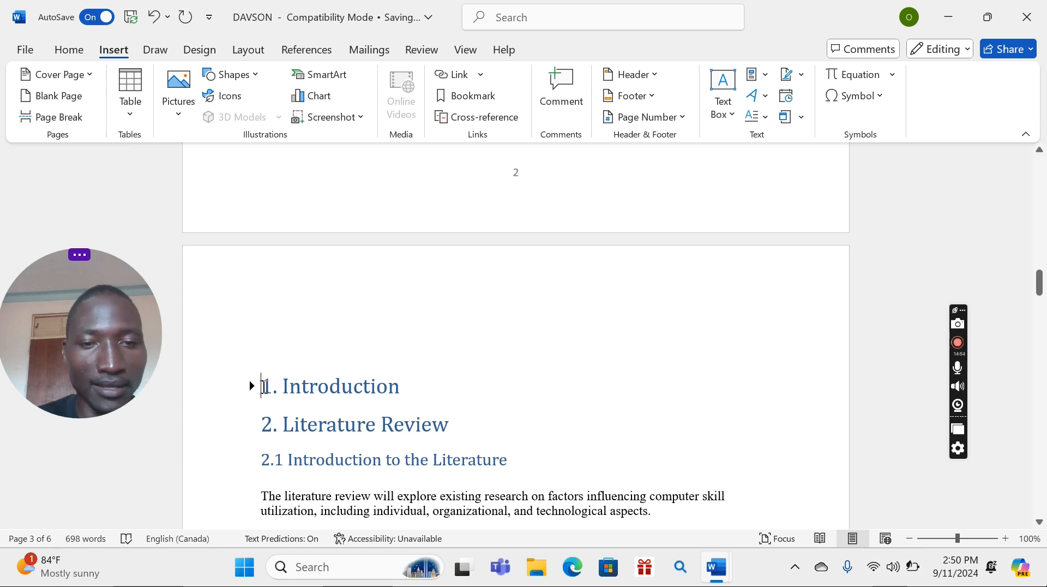
left_click(264, 387)
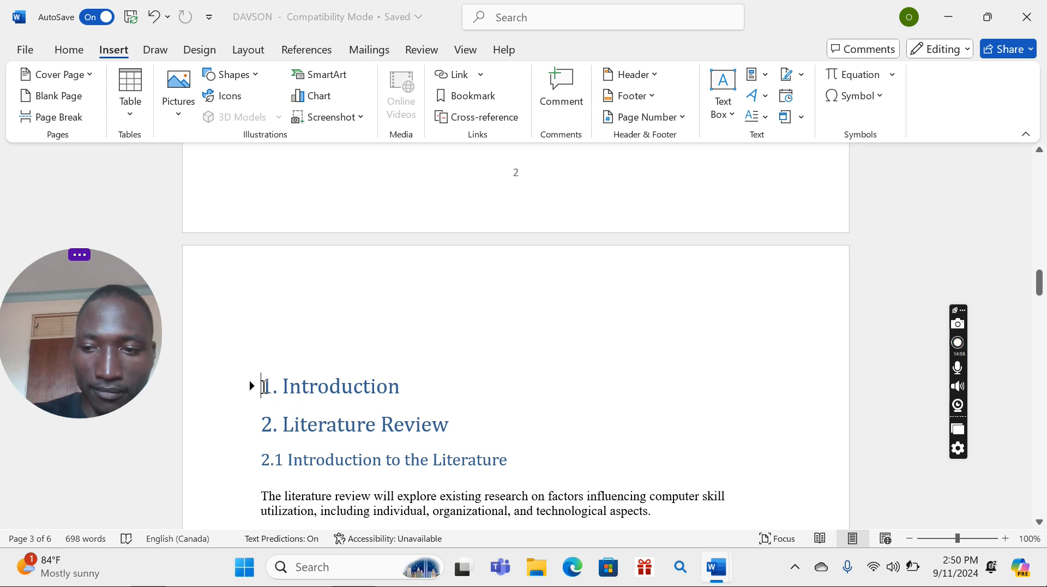
left_click(252, 386)
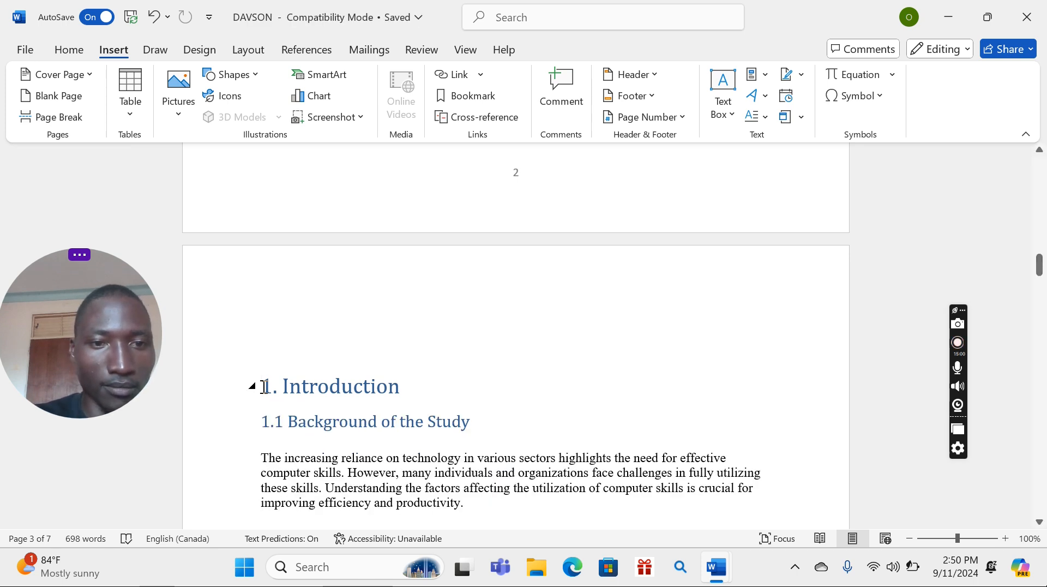
key("BackSpace")
key("BackSpace")
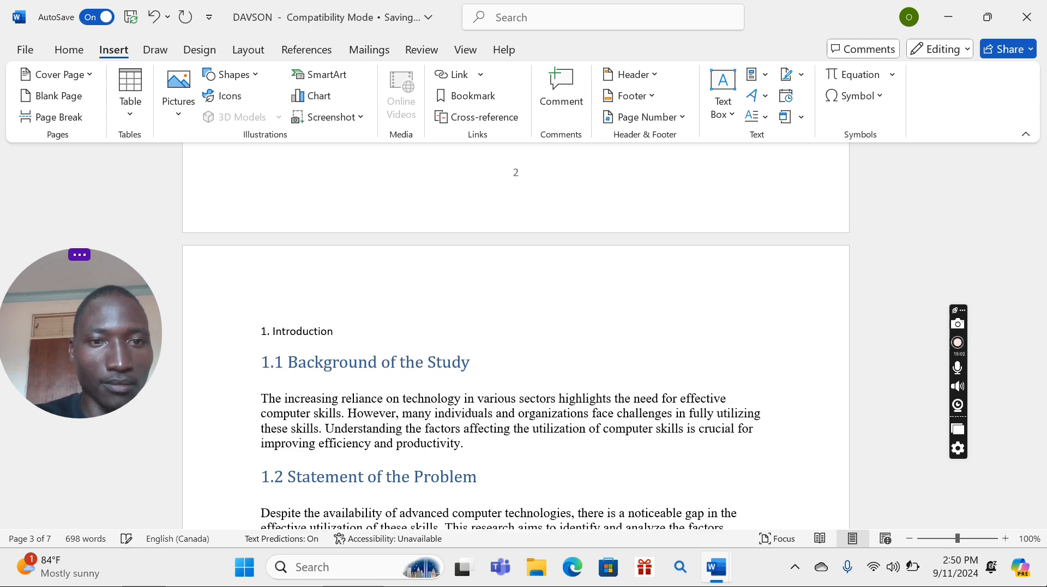
key("ctrl+z")
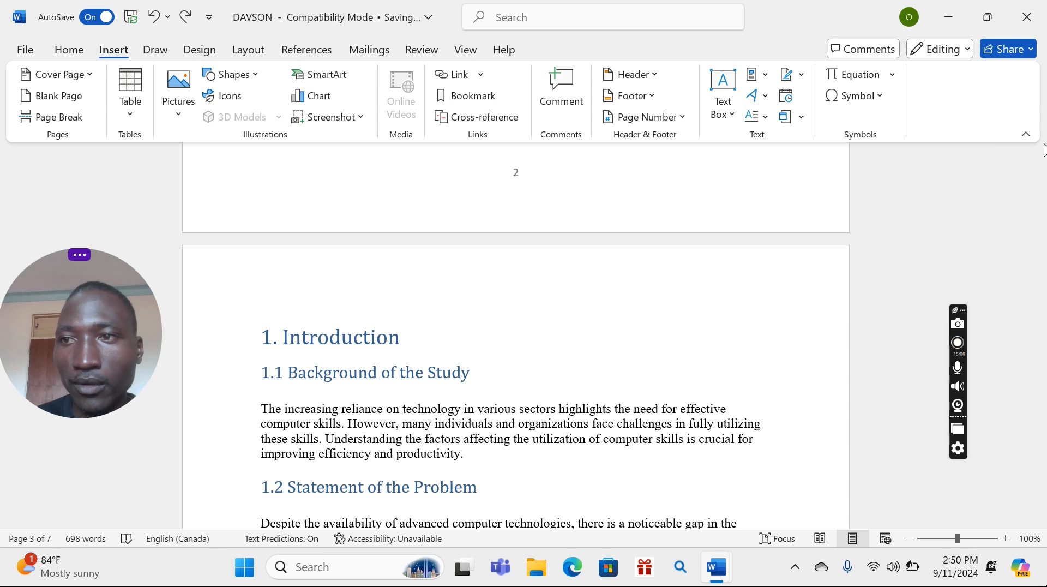
scroll(1040, 153, "up", 8)
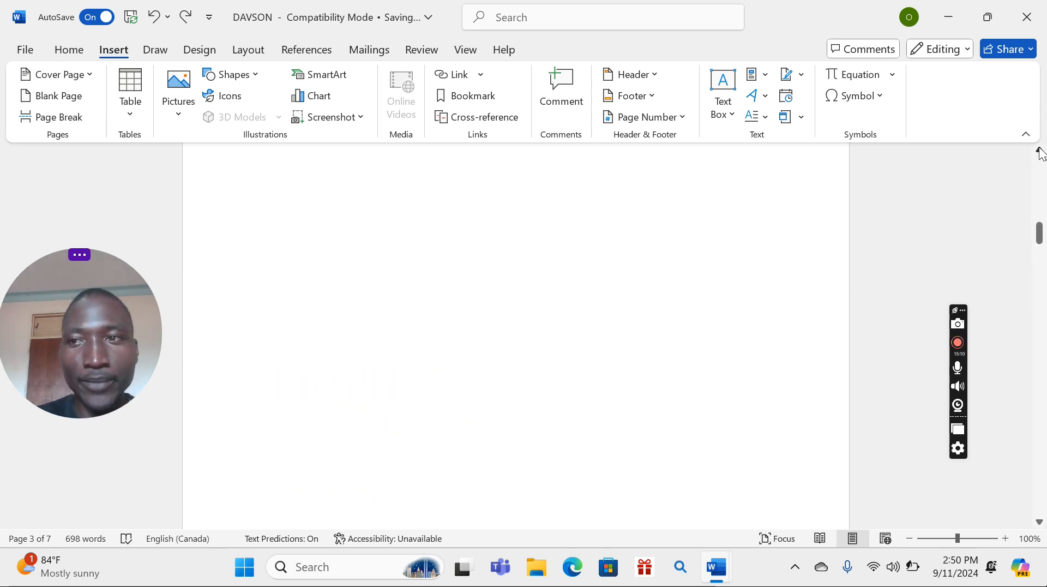
scroll(1040, 153, "up", 8)
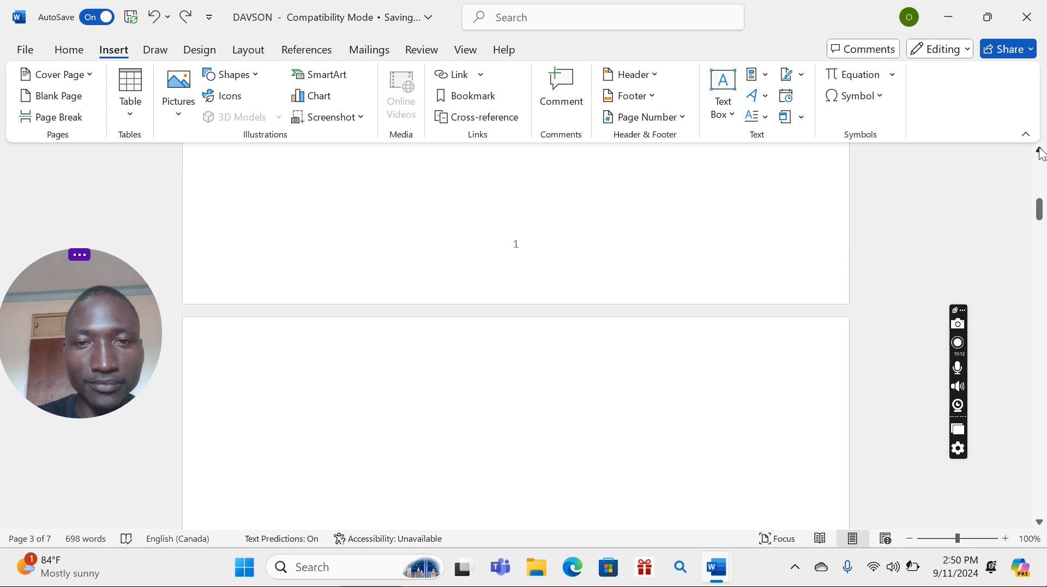
scroll(1039, 153, "up", 3)
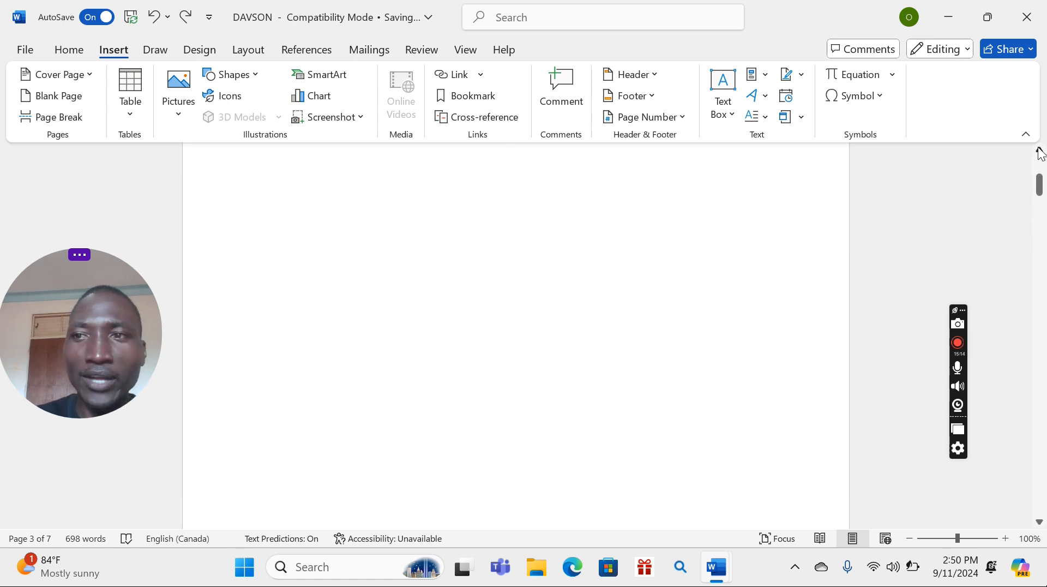
scroll(1040, 153, "up", 1)
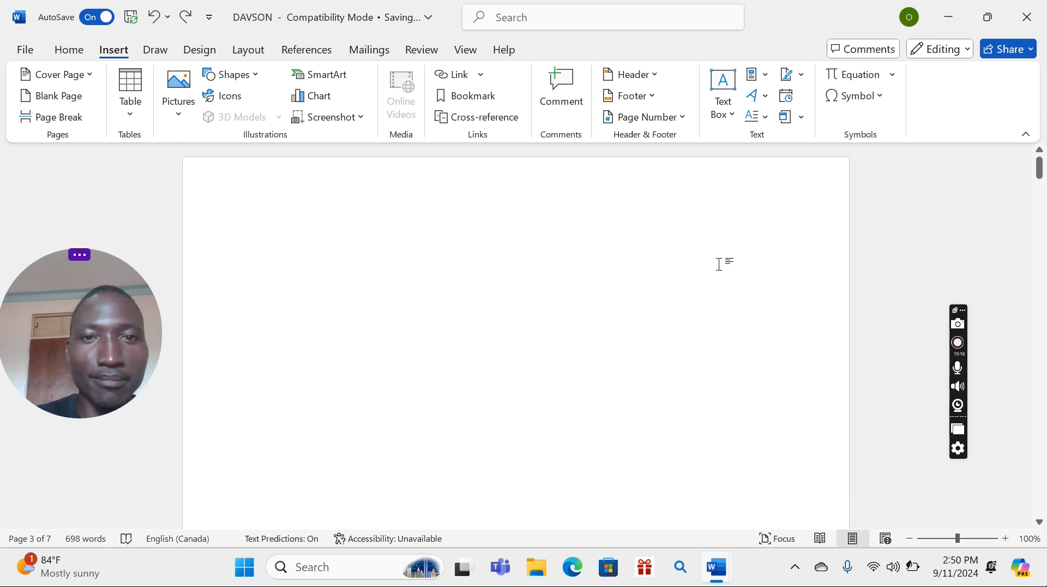
double_click(410, 234)
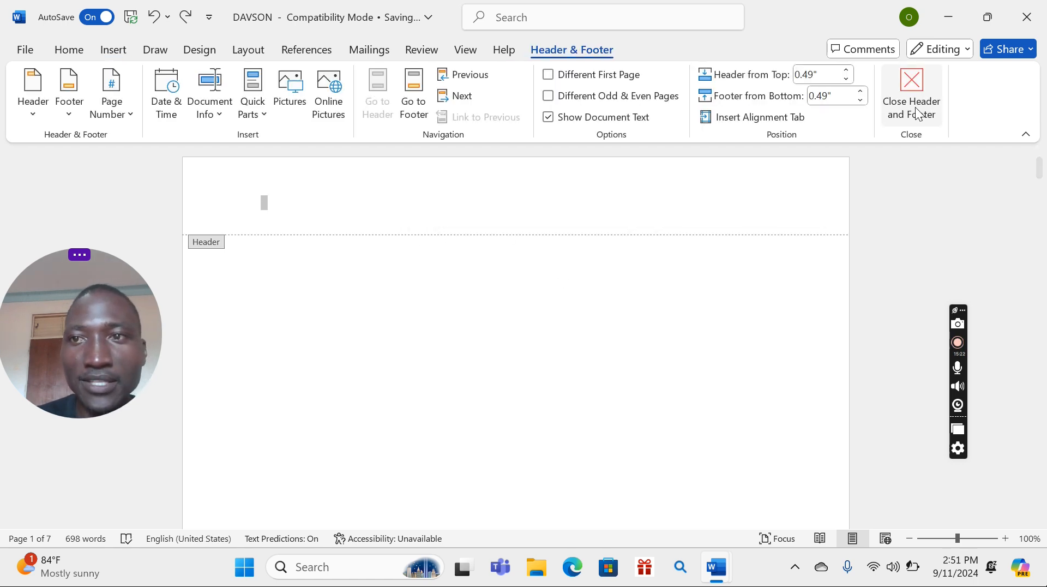
left_click(912, 109)
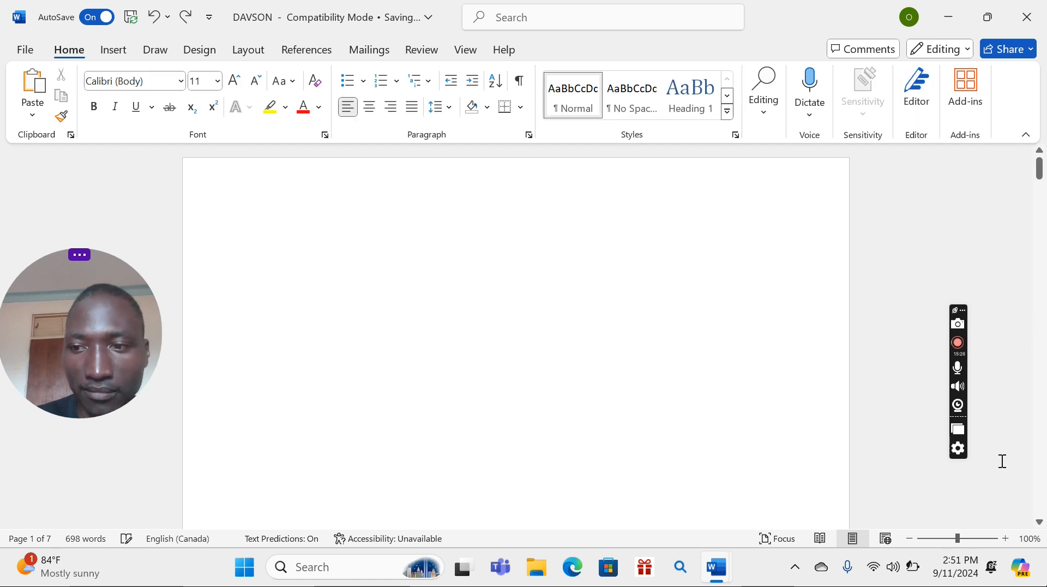
Step: Check the page layout and numbering from the first page through the start of the Literature Review section
left_click(1039, 523)
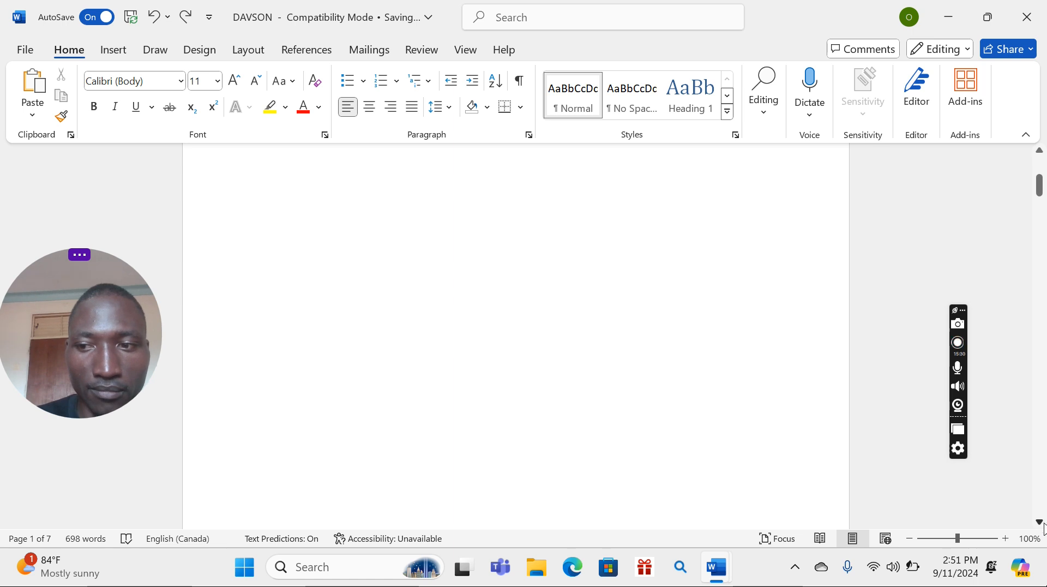
scroll(1040, 521, "down", 20)
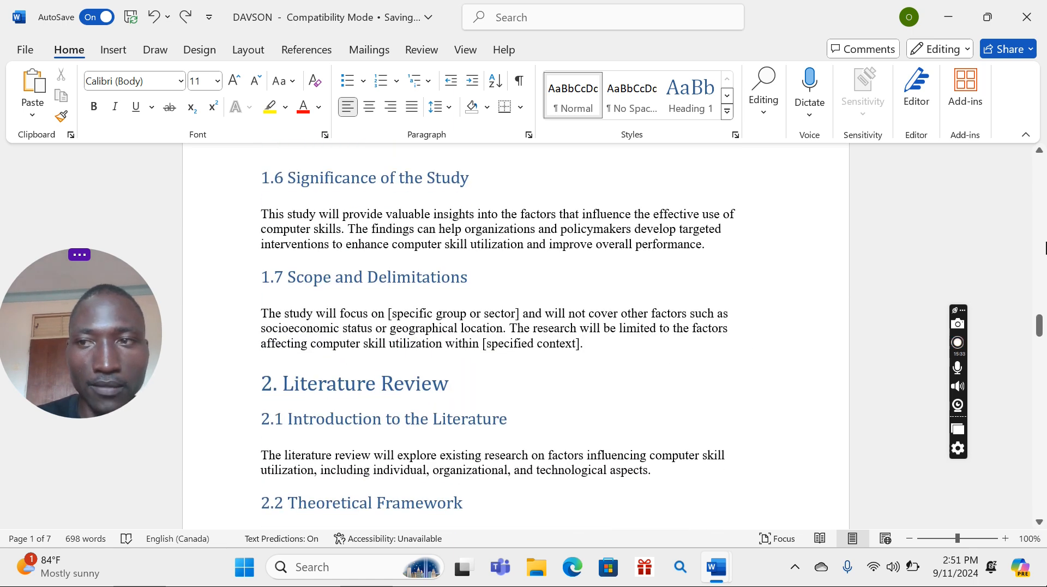
left_click(1039, 153)
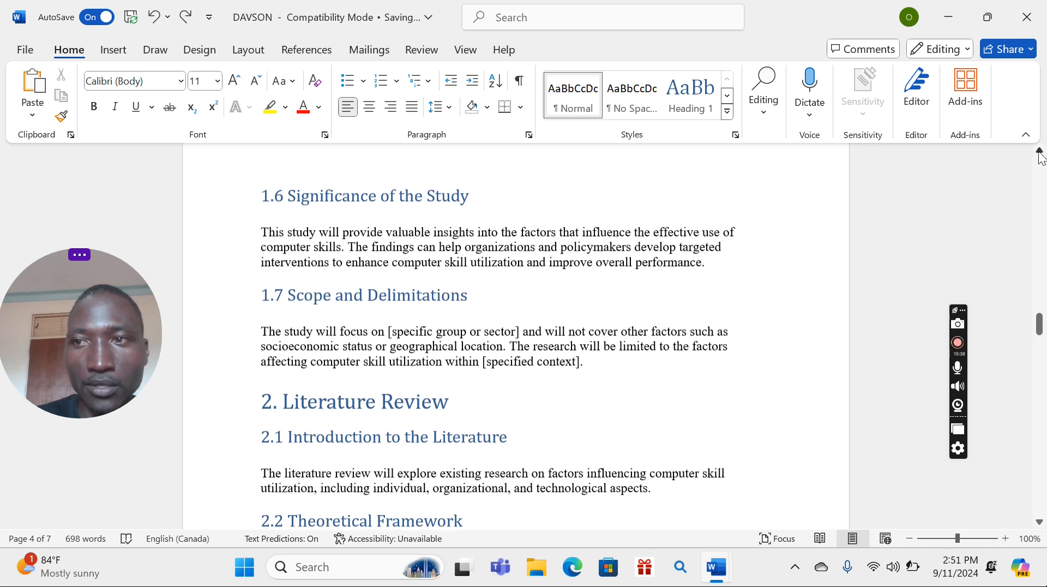
left_click(1039, 152)
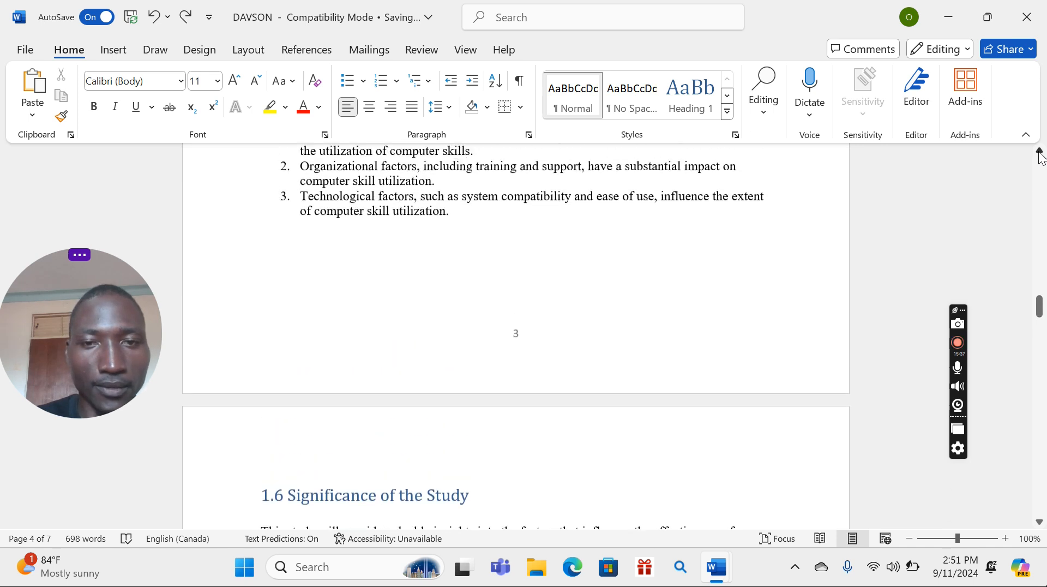
left_click(1040, 153)
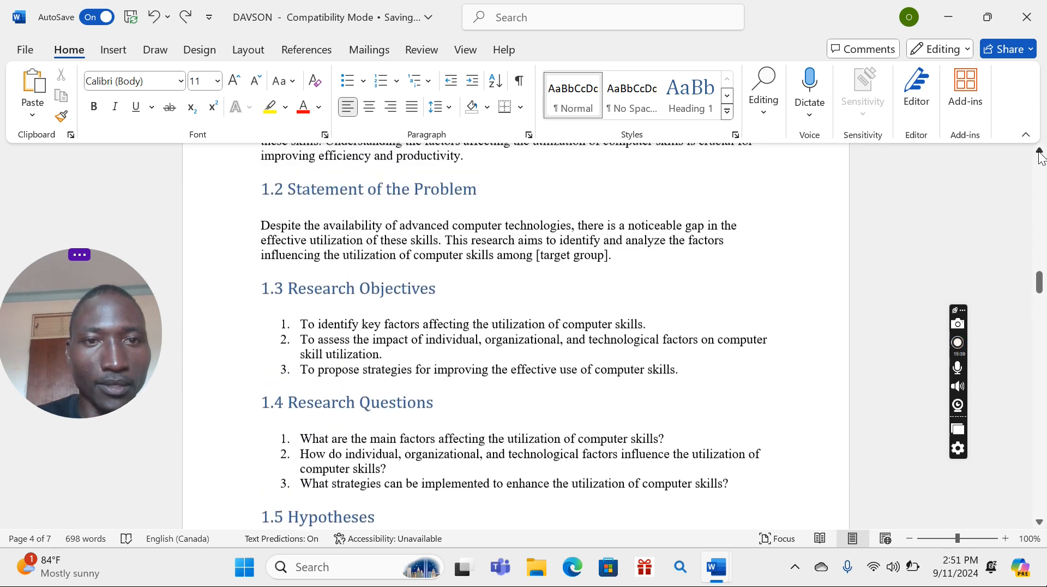
left_click(1040, 153)
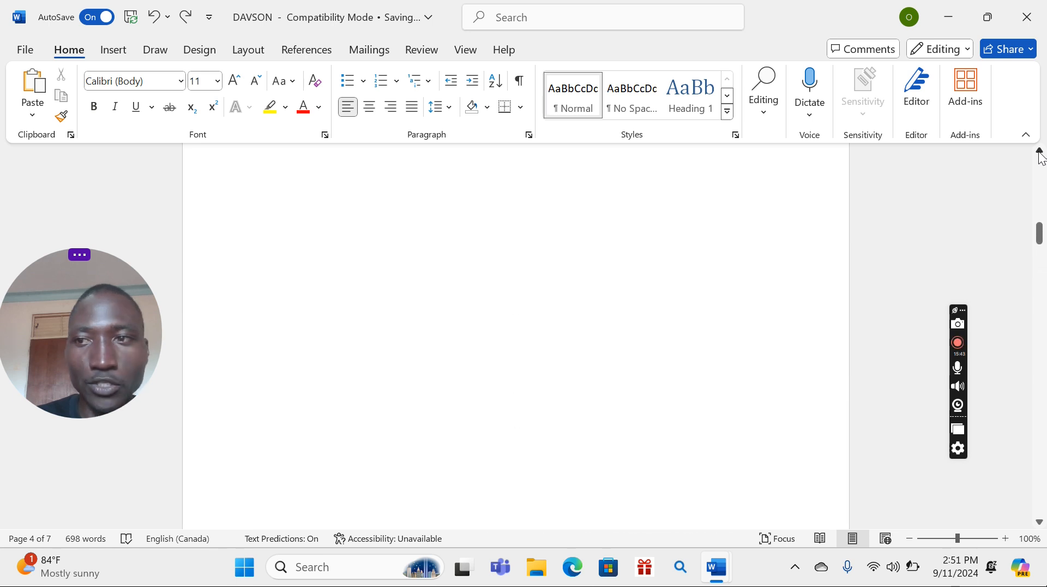
left_click(1040, 152)
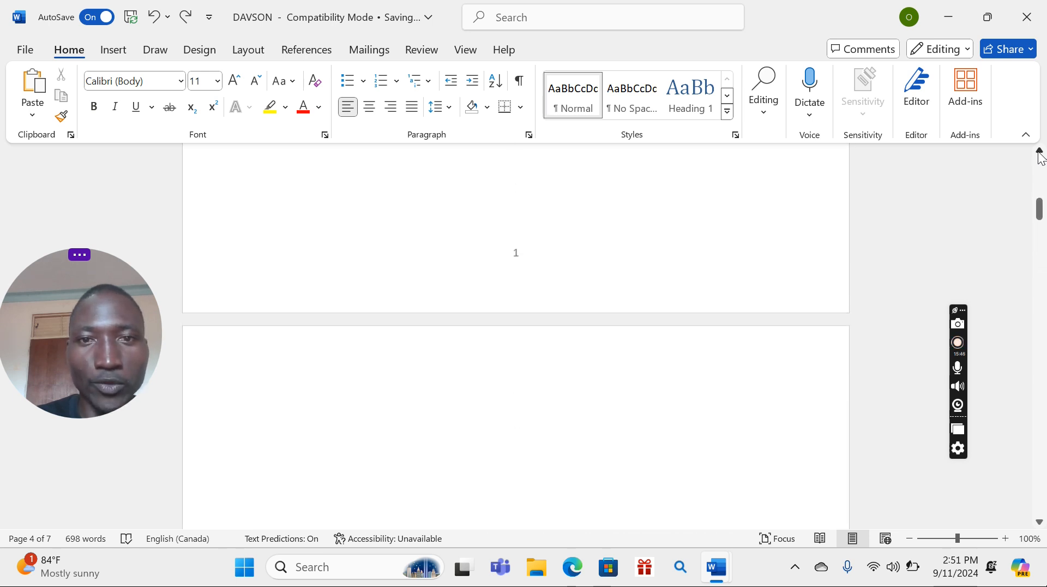
left_click(1040, 152)
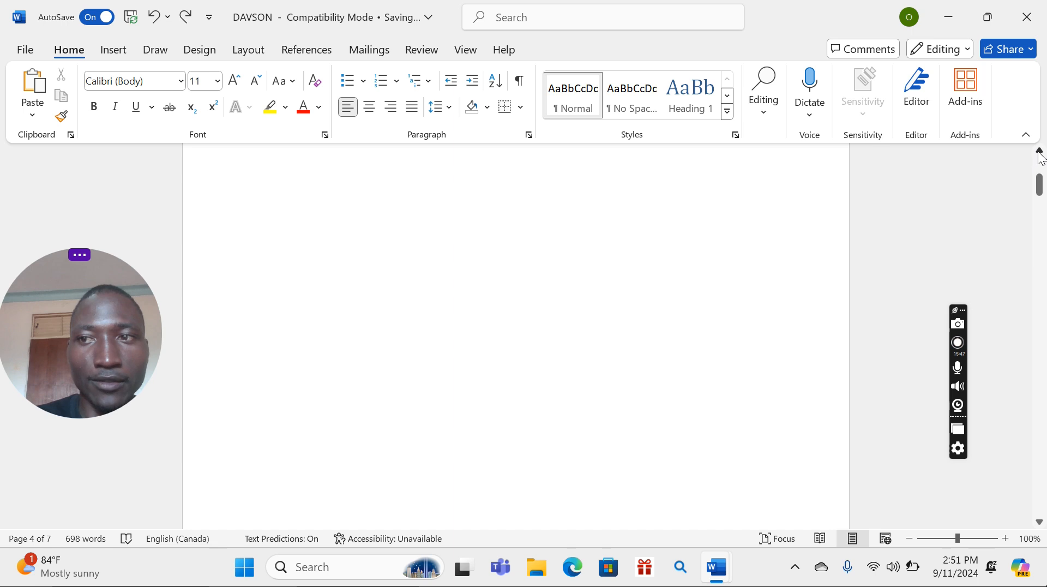
left_click(1040, 152)
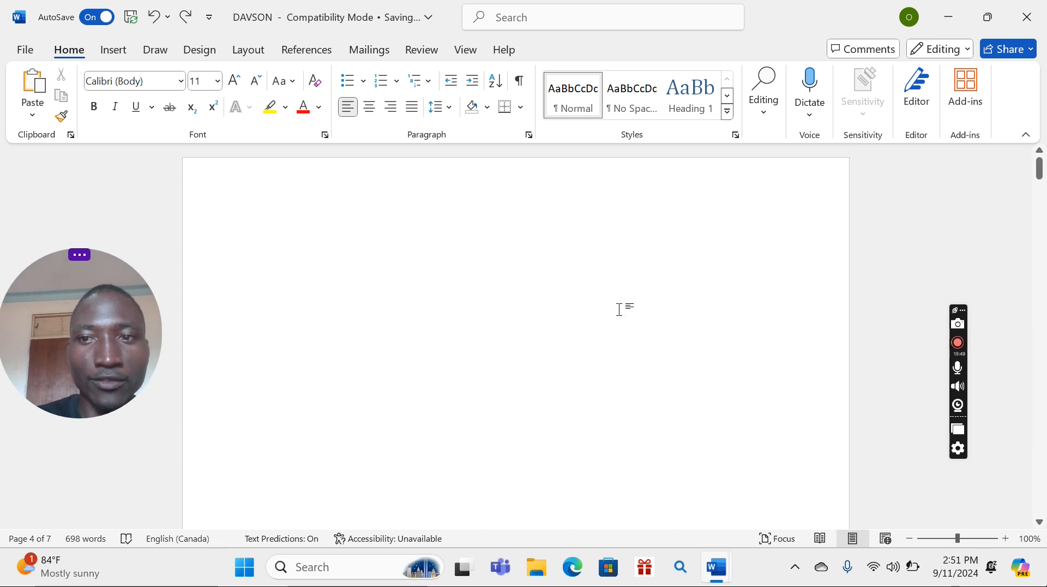
Step: Insert an Automatic Table 1 table of contents on the blank first page
double_click(368, 318)
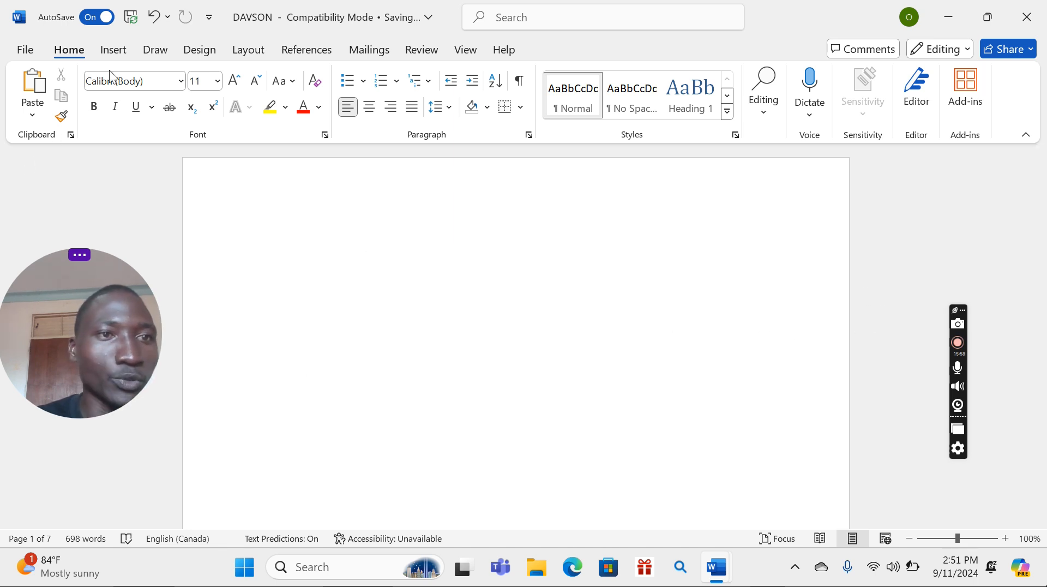
left_click(285, 49)
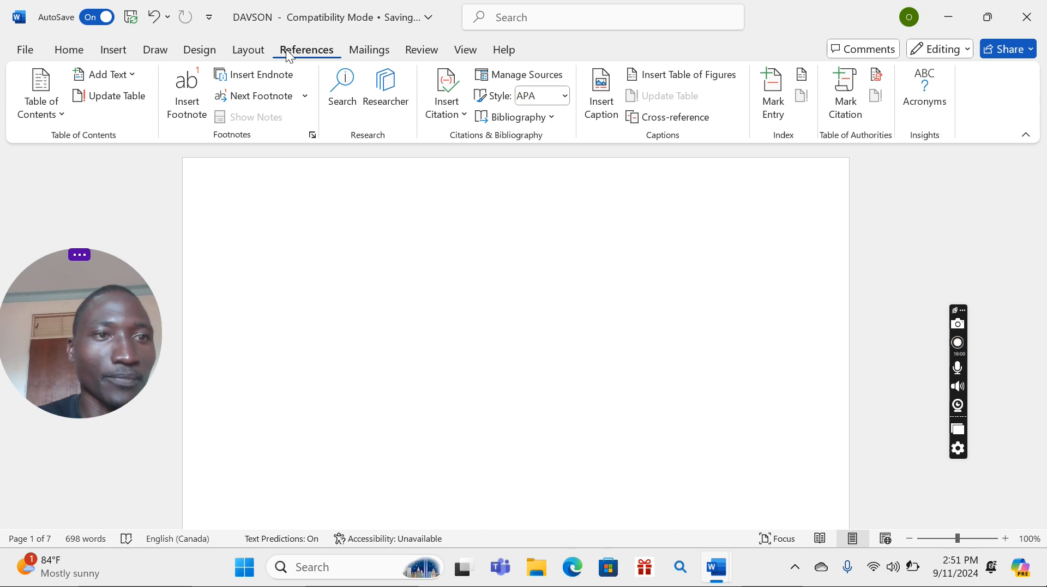
left_click(36, 103)
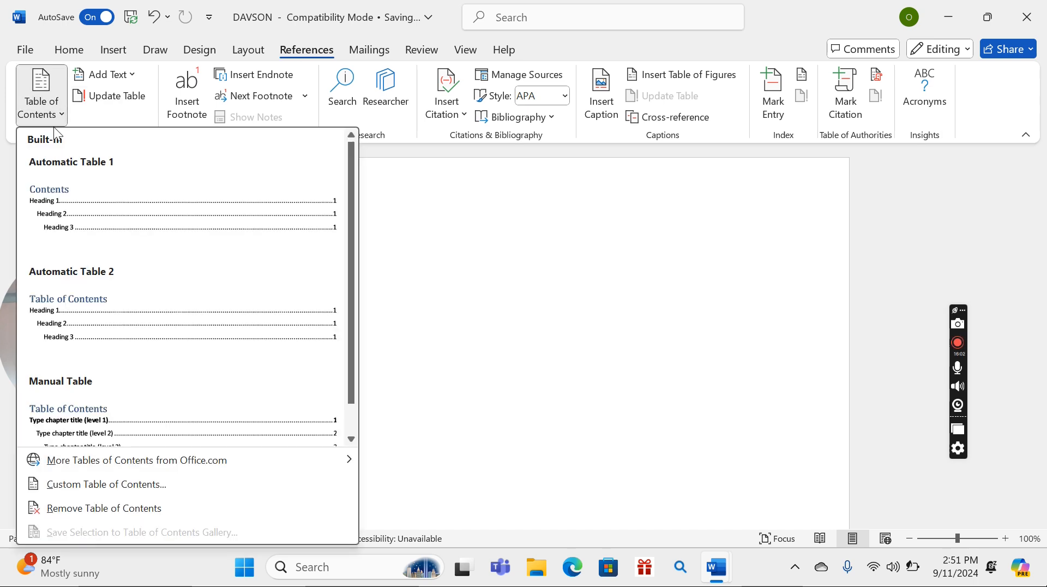
left_click(106, 213)
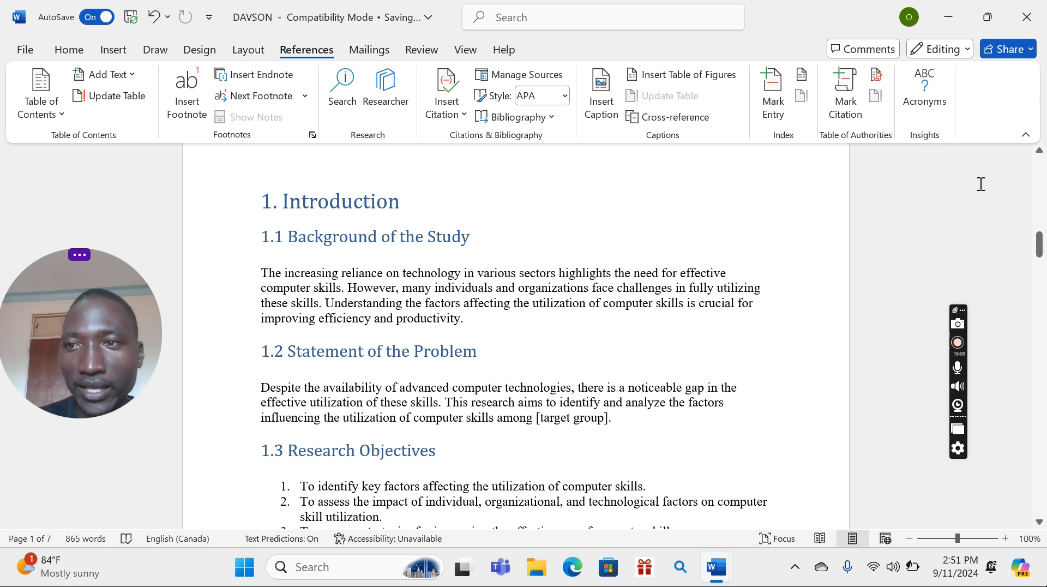
Step: Review the entries and page numbers of the inserted table of contents back up to its title
left_click(1039, 151)
left_click(1038, 151)
left_click(1038, 151)
left_click(1037, 151)
left_click(1037, 152)
left_click(1039, 151)
left_click(1038, 151)
left_click(1038, 151)
left_click(1038, 151)
left_click(1038, 151)
left_click(1039, 151)
left_click(1038, 151)
left_click(1039, 151)
left_click(1038, 151)
left_click(1038, 151)
left_click(1038, 151)
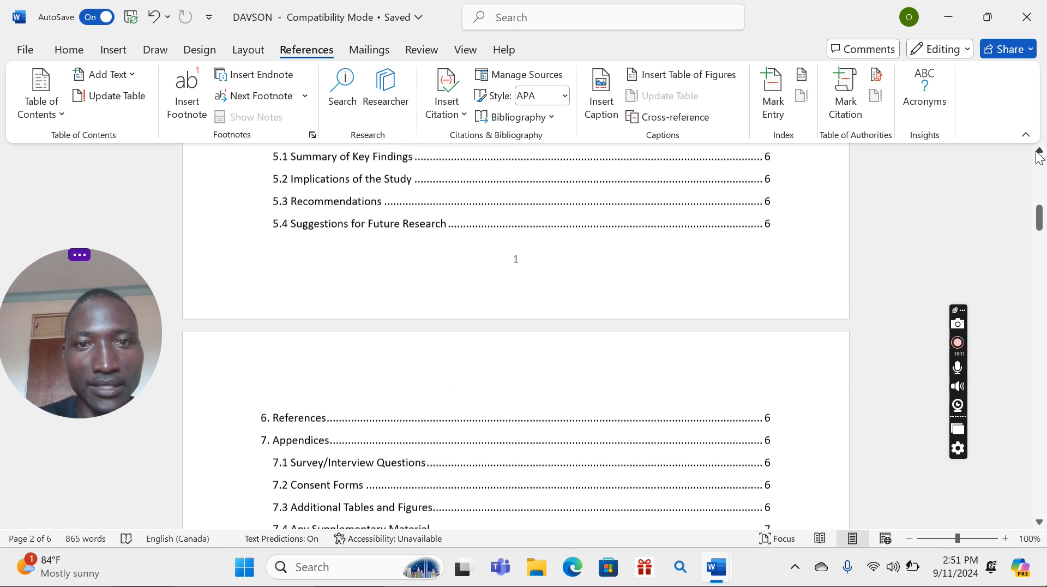
left_click(1039, 151)
left_click(1039, 151)
left_click(1039, 151)
left_click(1038, 151)
left_click(1039, 151)
left_click(1039, 151)
left_click(1039, 151)
left_click(1039, 151)
left_click(1039, 151)
left_click(1038, 151)
left_click(1038, 151)
left_click(1038, 151)
left_click(1039, 151)
left_click(1039, 151)
left_click(1038, 151)
left_click(1039, 152)
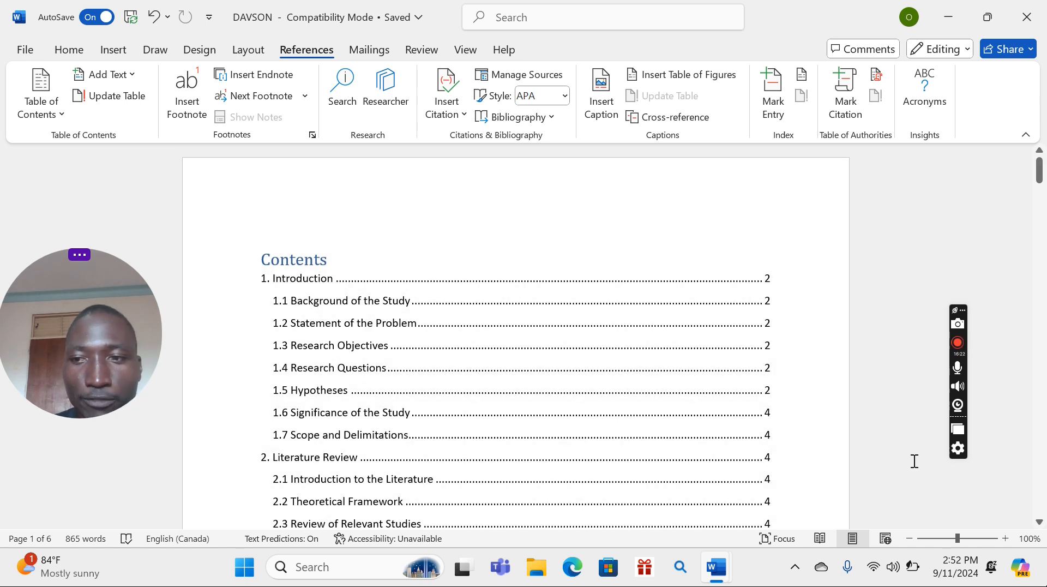
Step: Examine the rest of the document's headings and page numbers from the table of contents through the last page
left_click(1038, 522)
left_click_drag(1039, 522, 1040, 524)
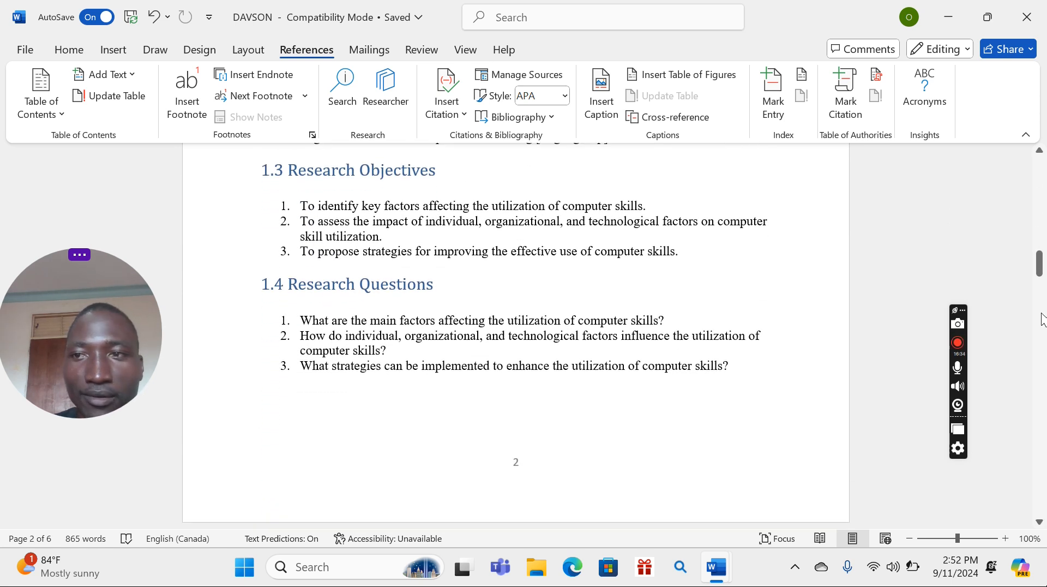
left_click_drag(1039, 155, 1039, 155)
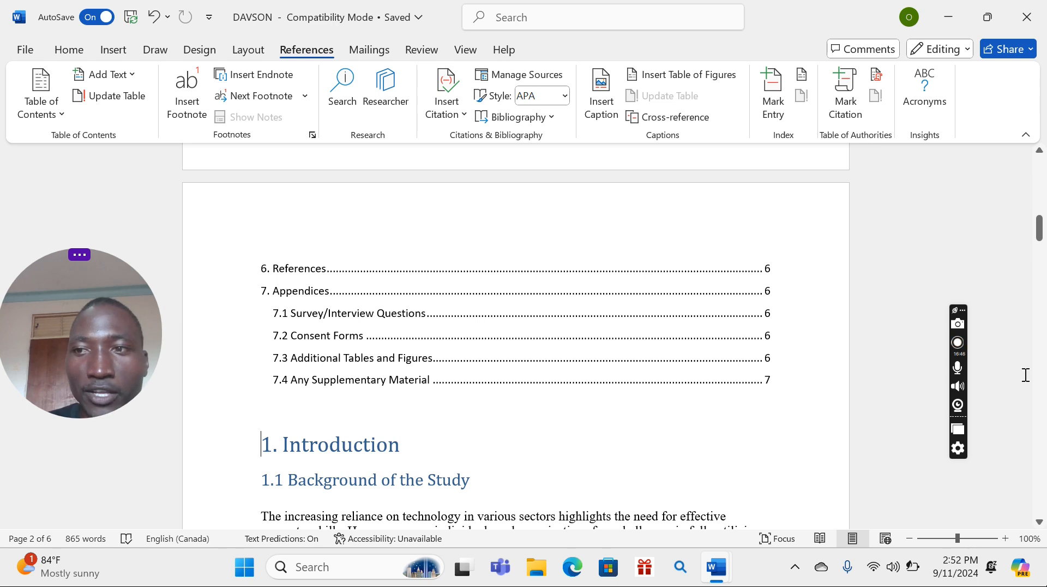
left_click(1039, 522)
left_click(1040, 522)
left_click(1040, 522)
left_click(1039, 522)
left_click(1040, 522)
left_click(1040, 523)
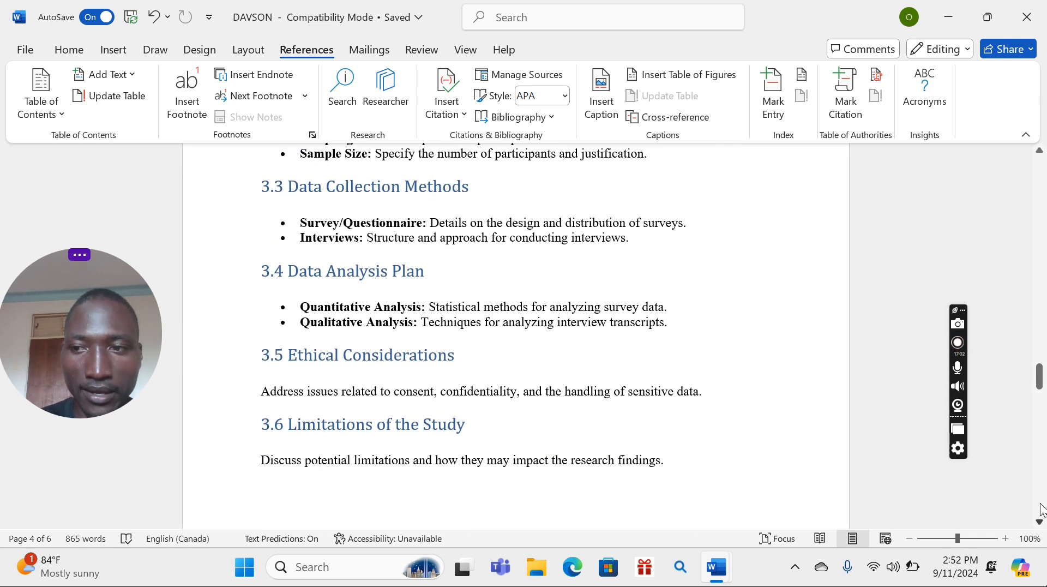
left_click_drag(1040, 389, 1040, 521)
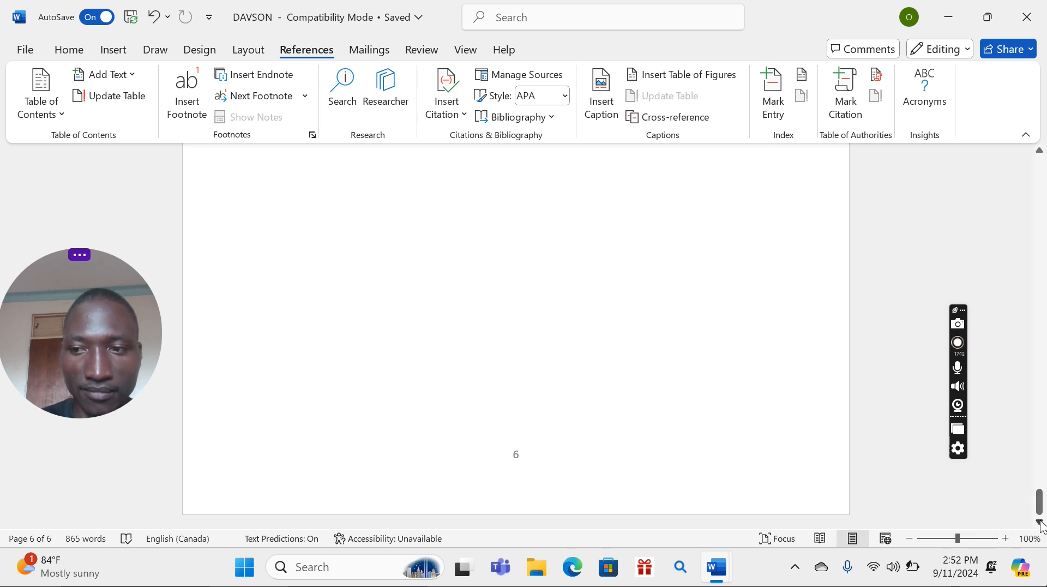
Step: Update the entire table of contents on the first page, refreshing both its headings and page numbers
left_click(1040, 154)
left_click(1041, 155)
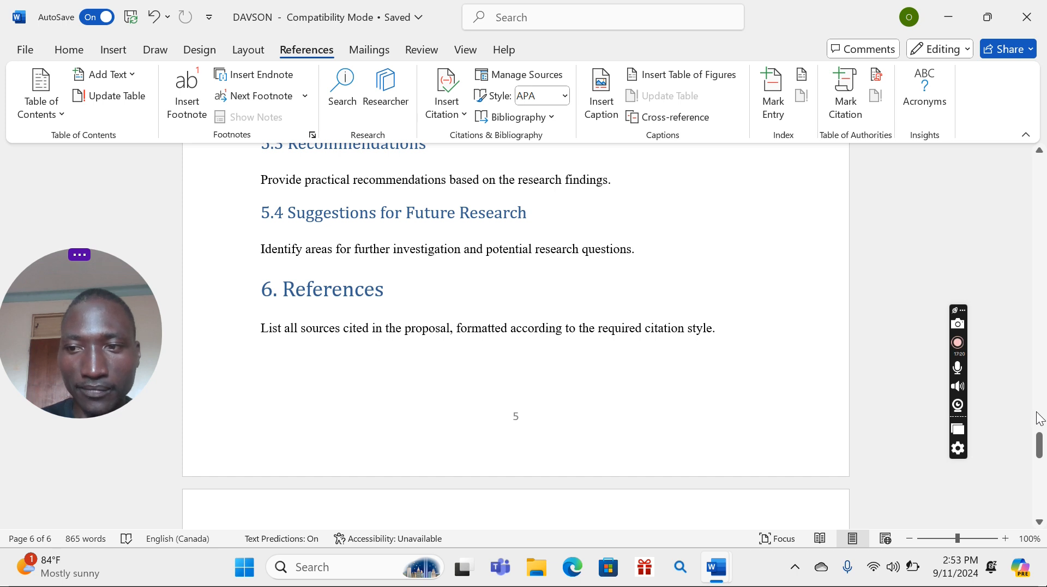
left_click_drag(1040, 442, 1040, 166)
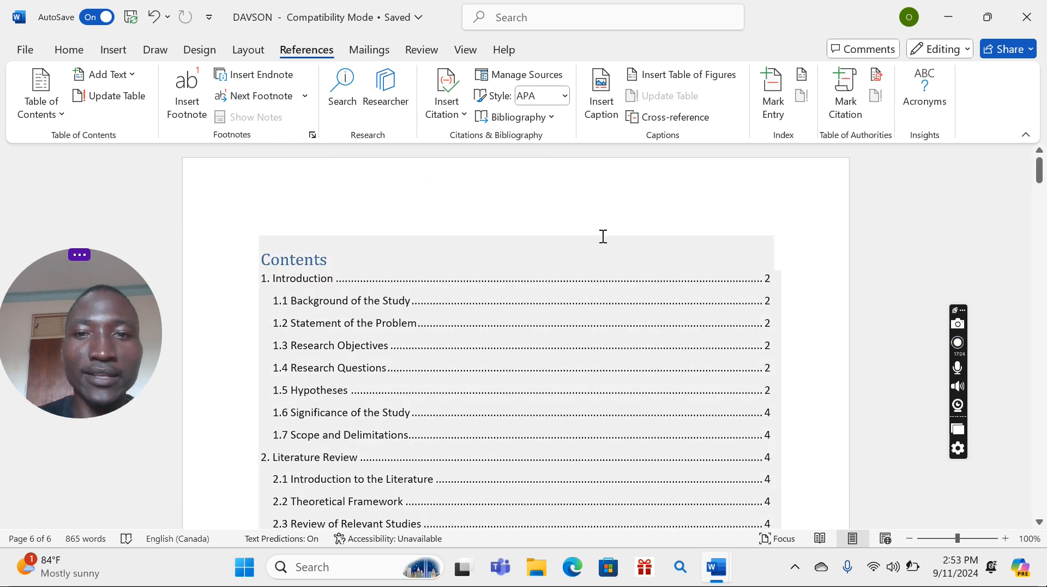
left_click(329, 271)
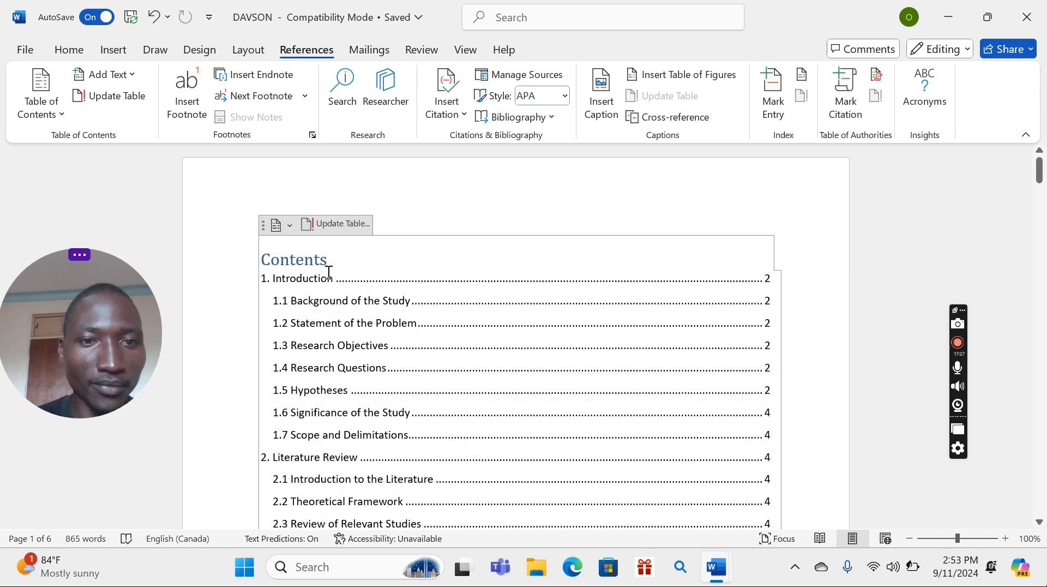
left_click(341, 223)
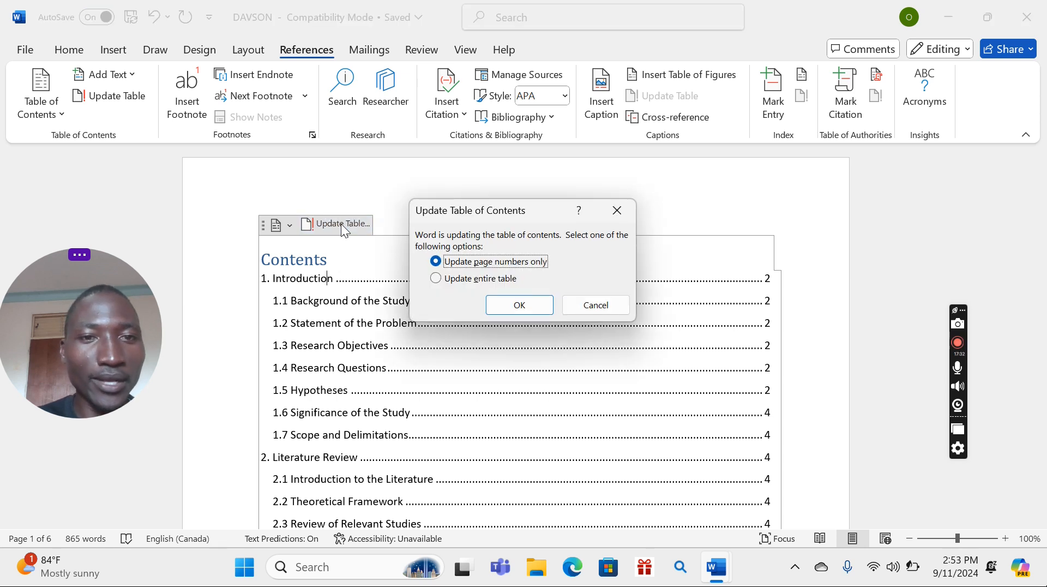
left_click(436, 280)
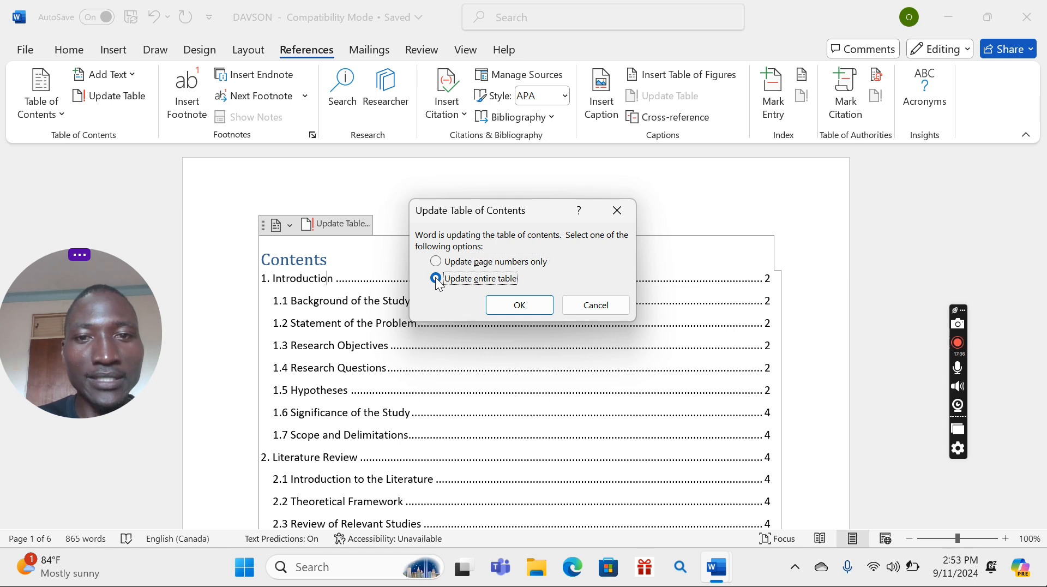
left_click(519, 304)
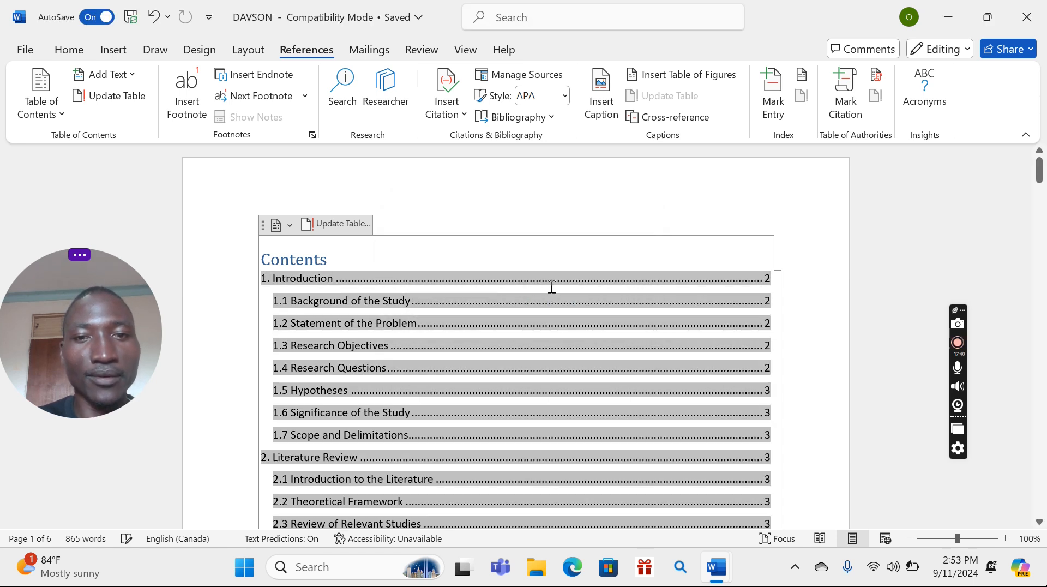
left_click(791, 196)
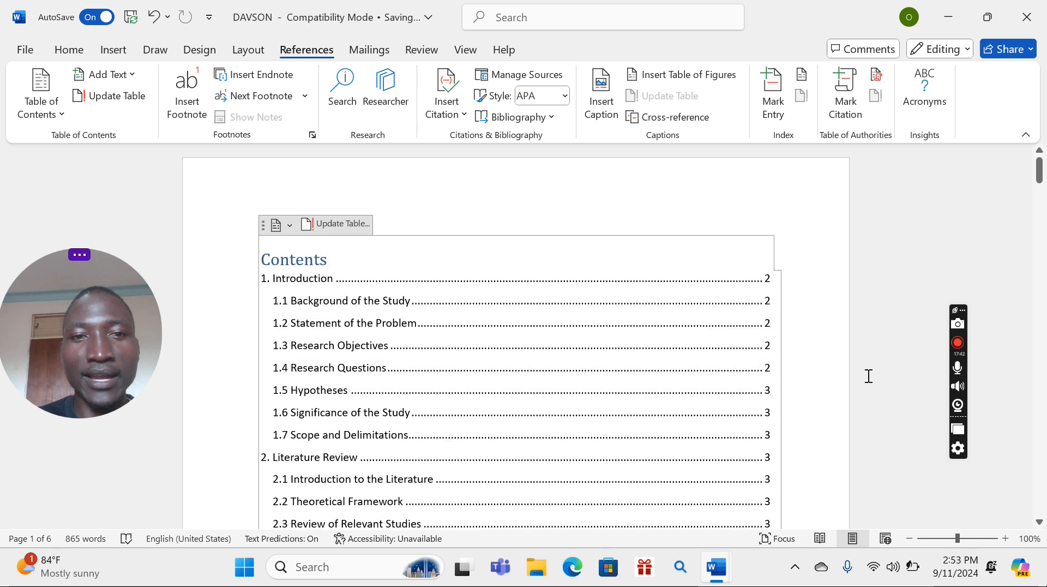
Step: Review the updated table of contents entries and page numbers from the title down to the Conclusion subsections
left_click(821, 453)
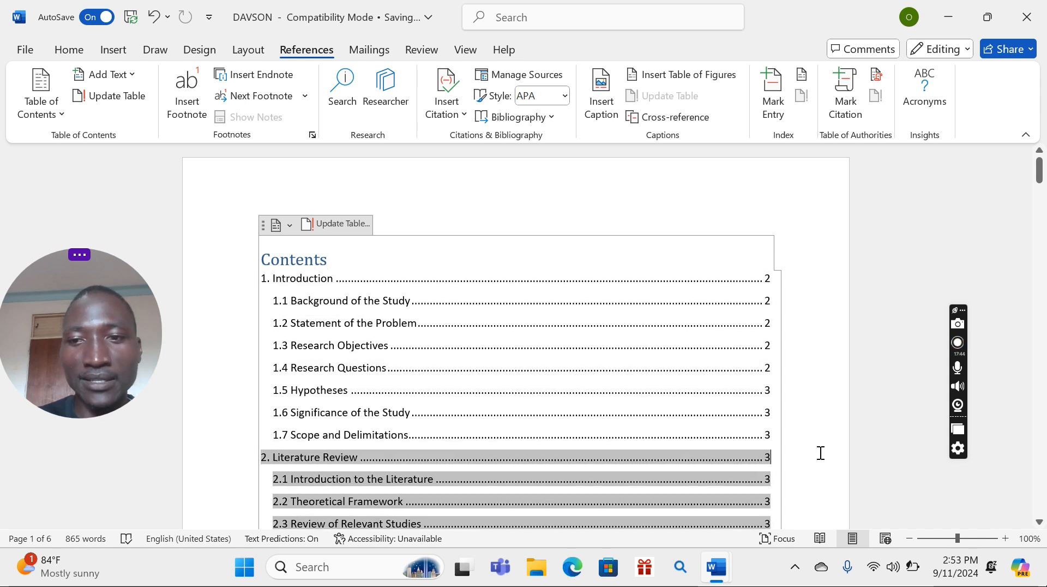
left_click_drag(889, 356, 838, 358)
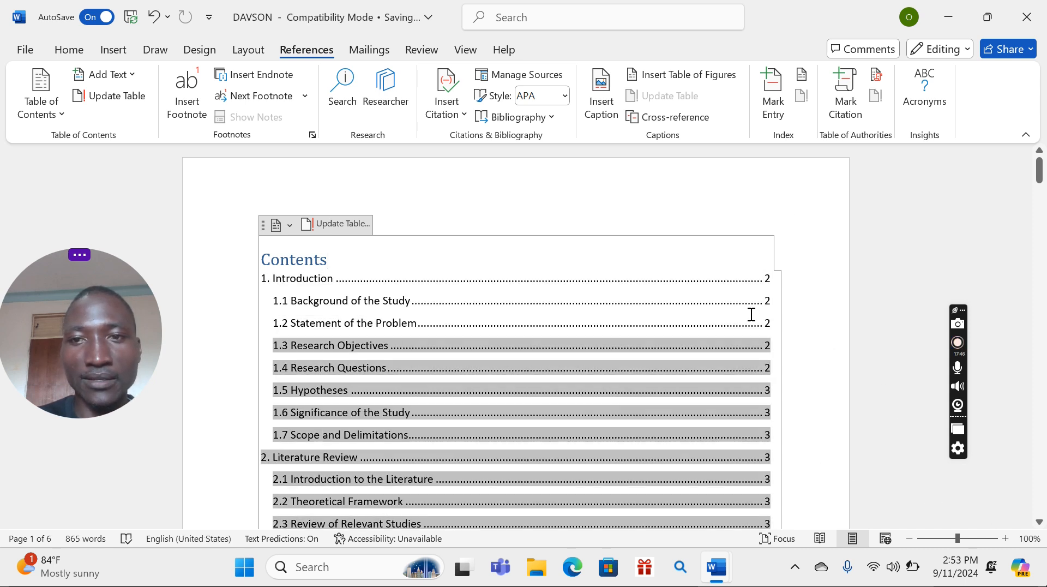
left_click(706, 195)
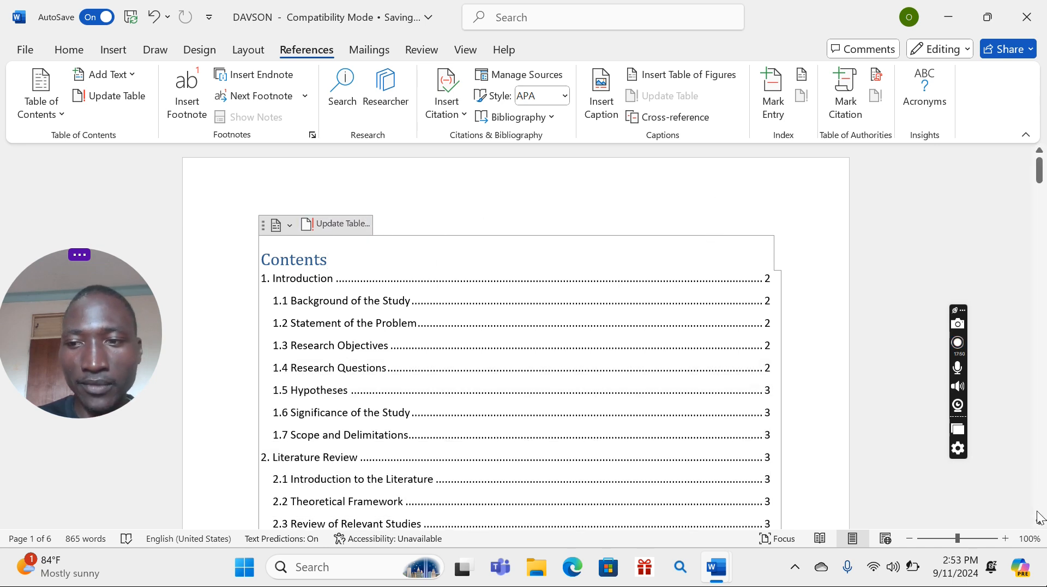
scroll(1040, 525, "down", 3)
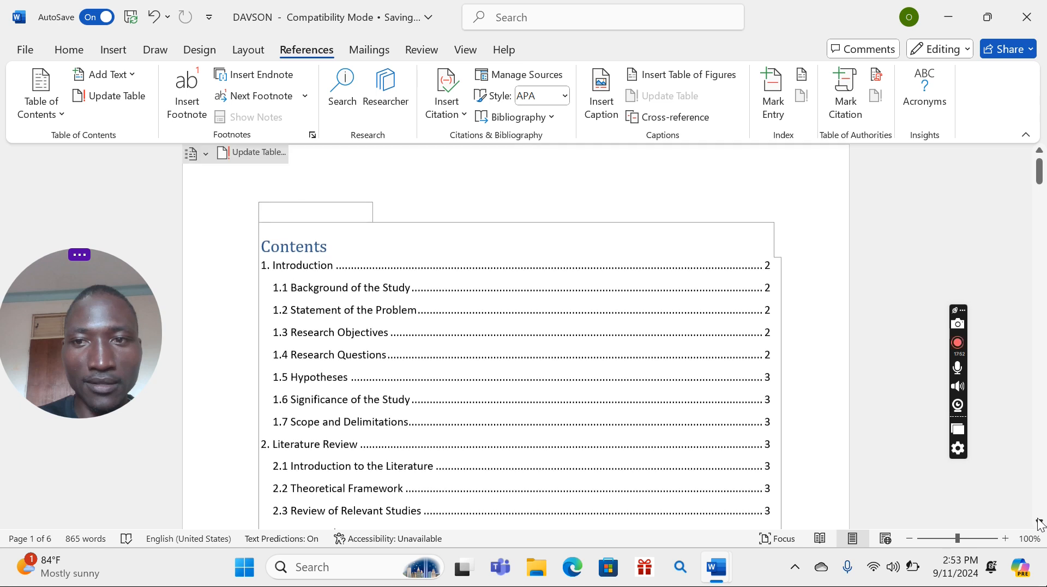
scroll(1040, 525, "down", 5)
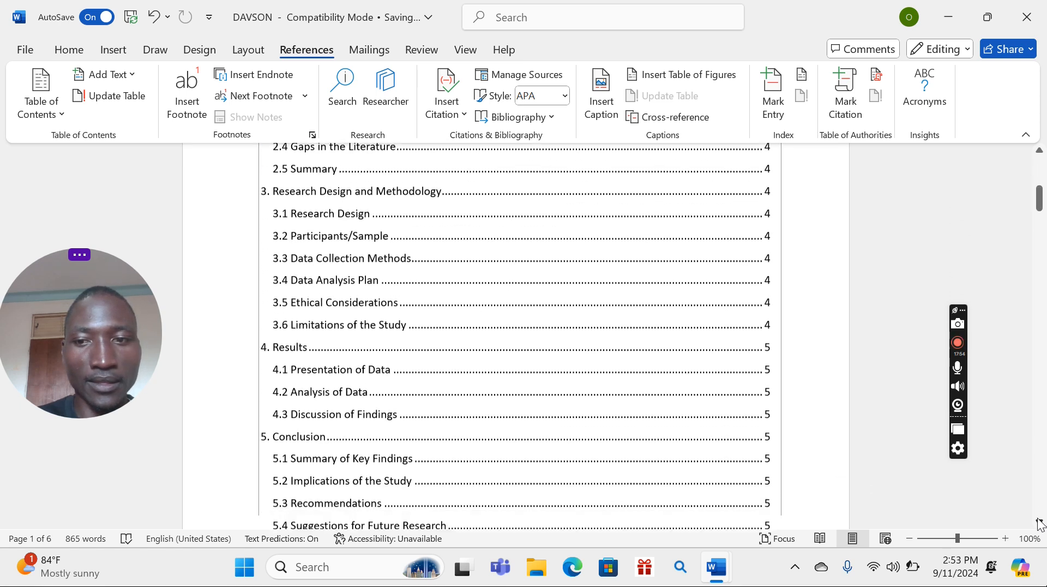
scroll(1040, 158, "up", 4)
scroll(1039, 158, "up", 4)
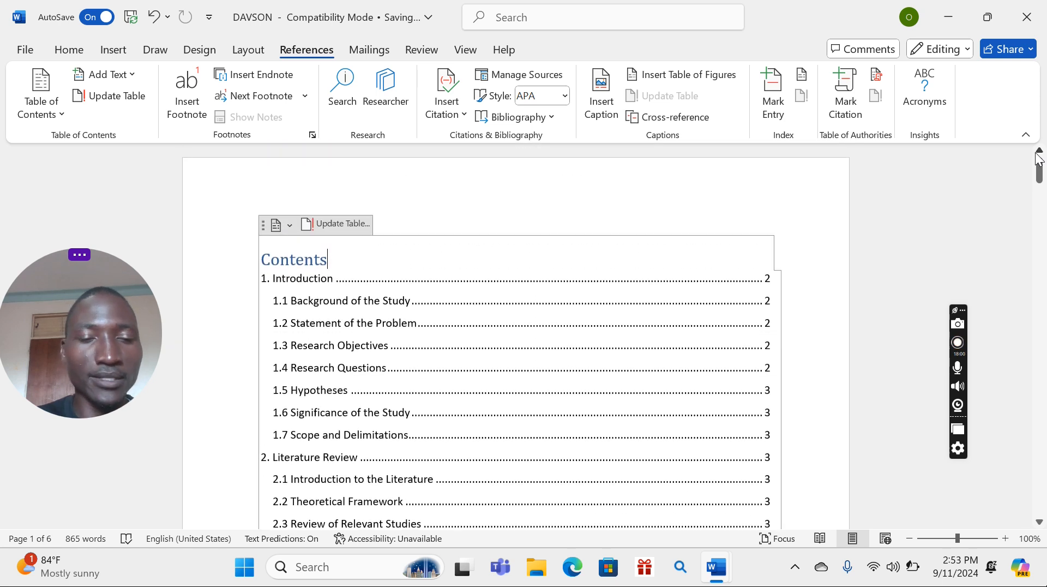
Step: Refresh the entire table of contents once more, using the full-table update option
left_click(352, 224)
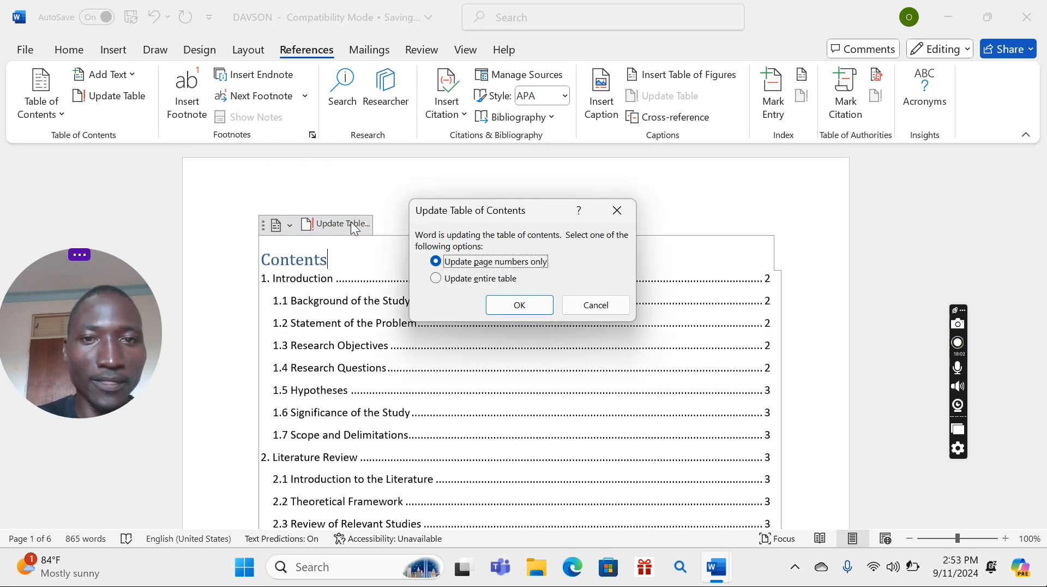
left_click(439, 279)
left_click(518, 307)
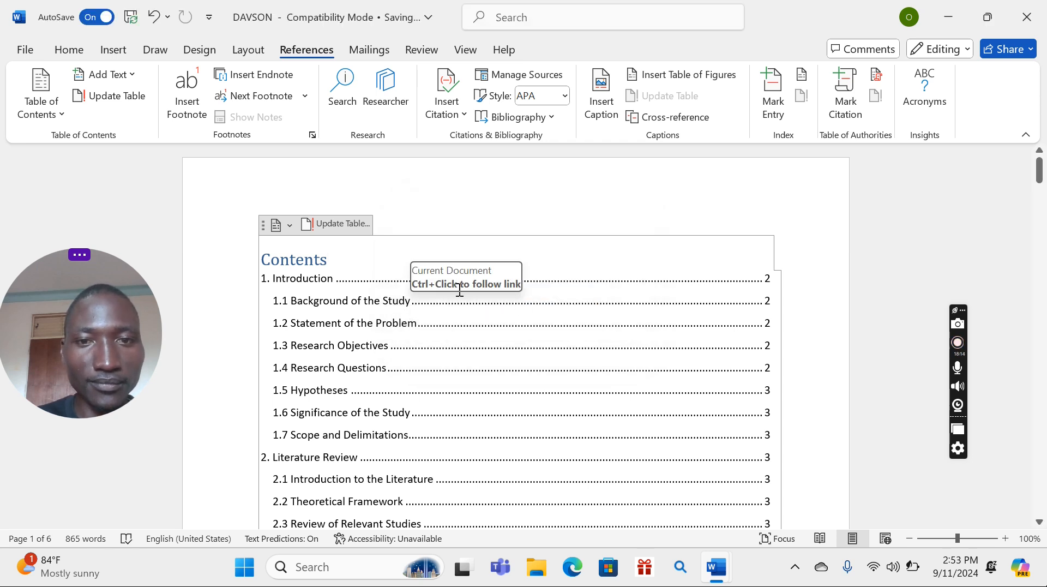
left_click(332, 220)
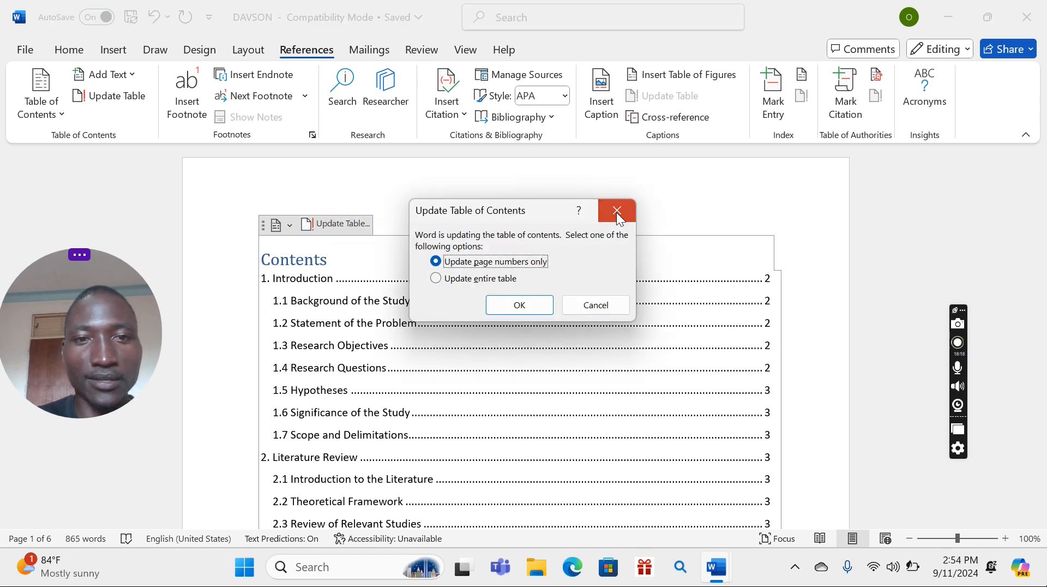
left_click(618, 213)
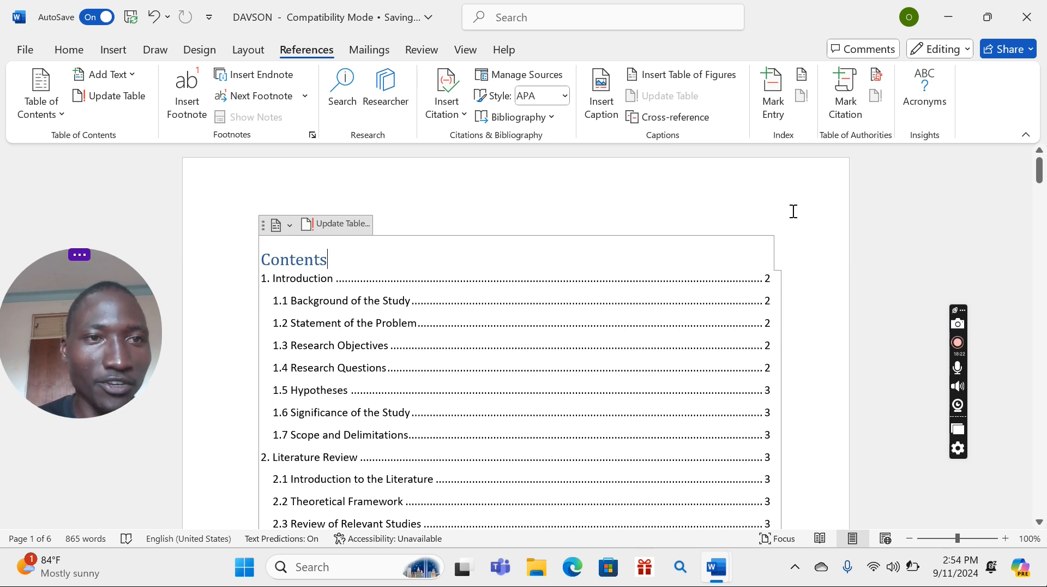
double_click(930, 213)
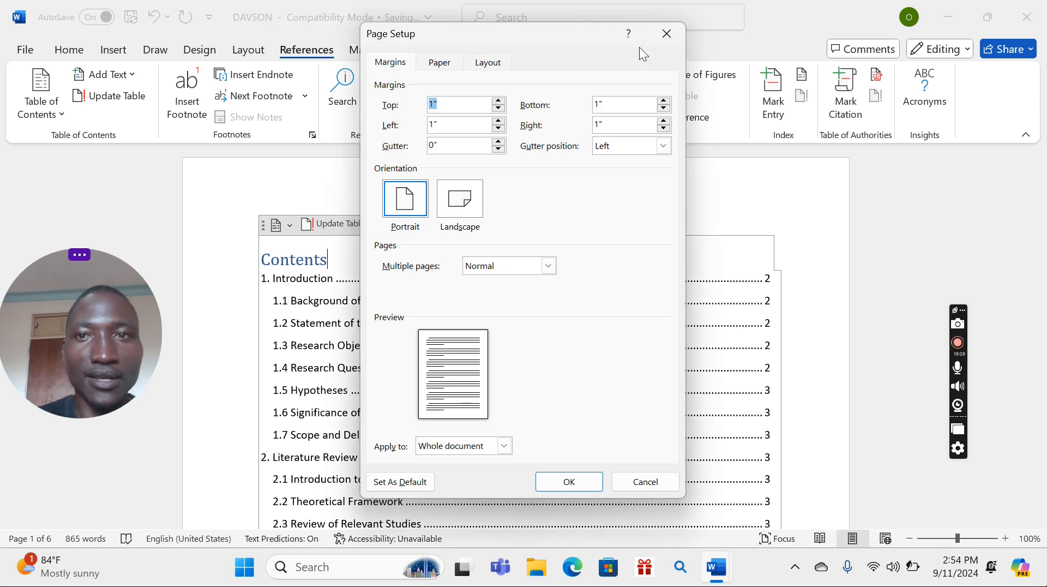
left_click(665, 36)
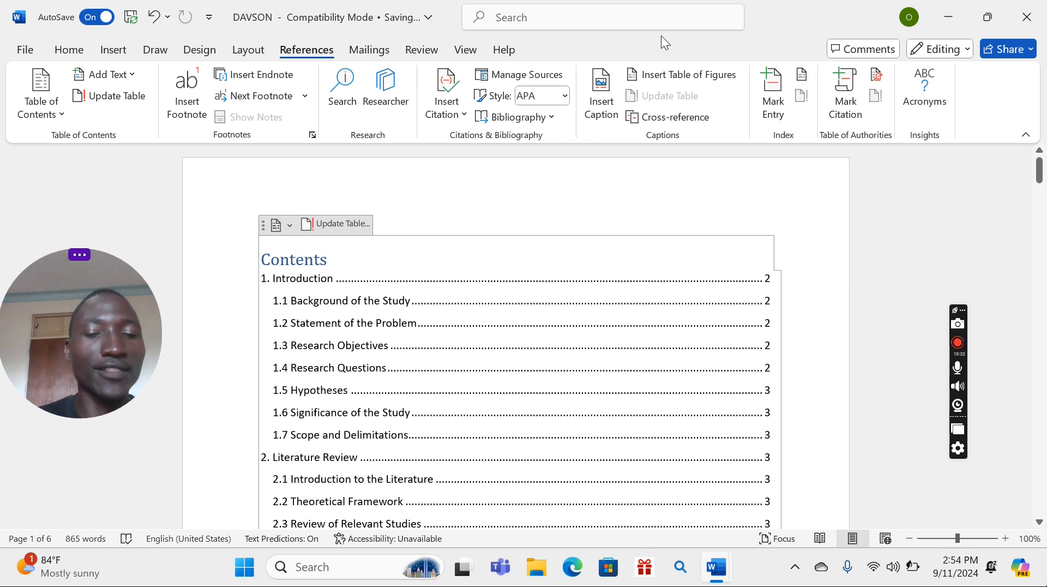
left_click(95, 253)
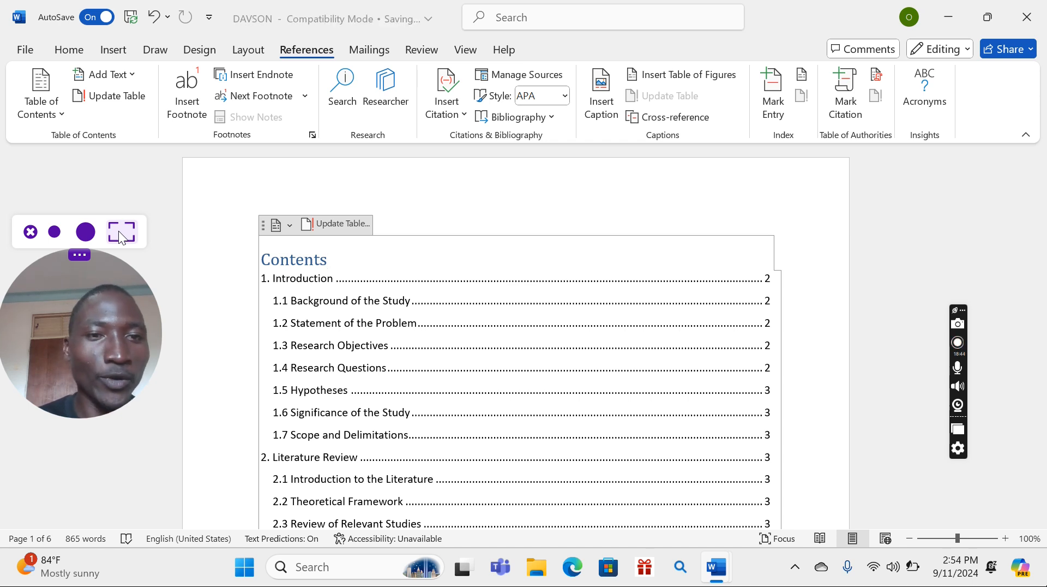
left_click(119, 231)
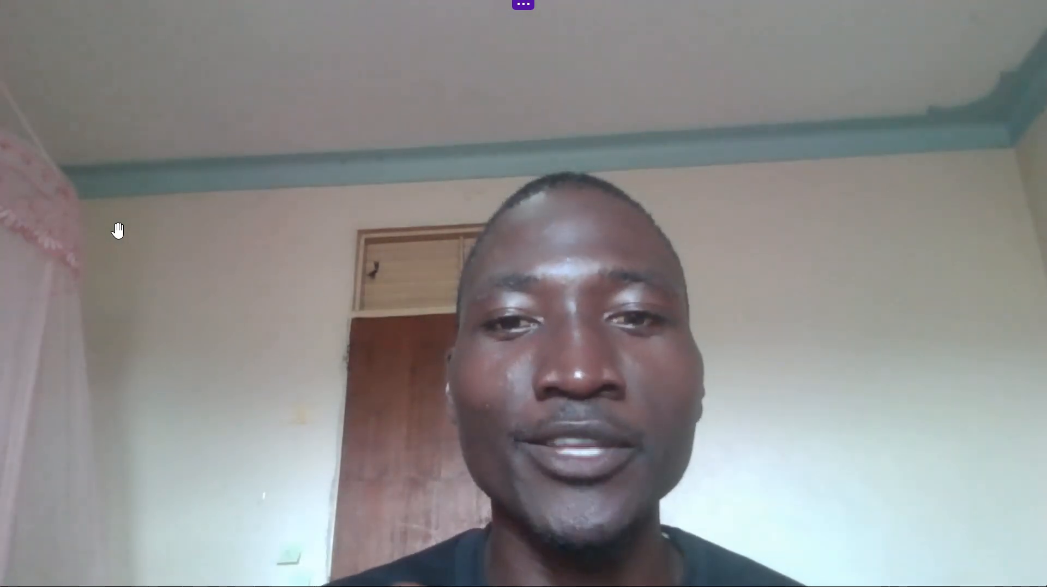
left_click(526, 4)
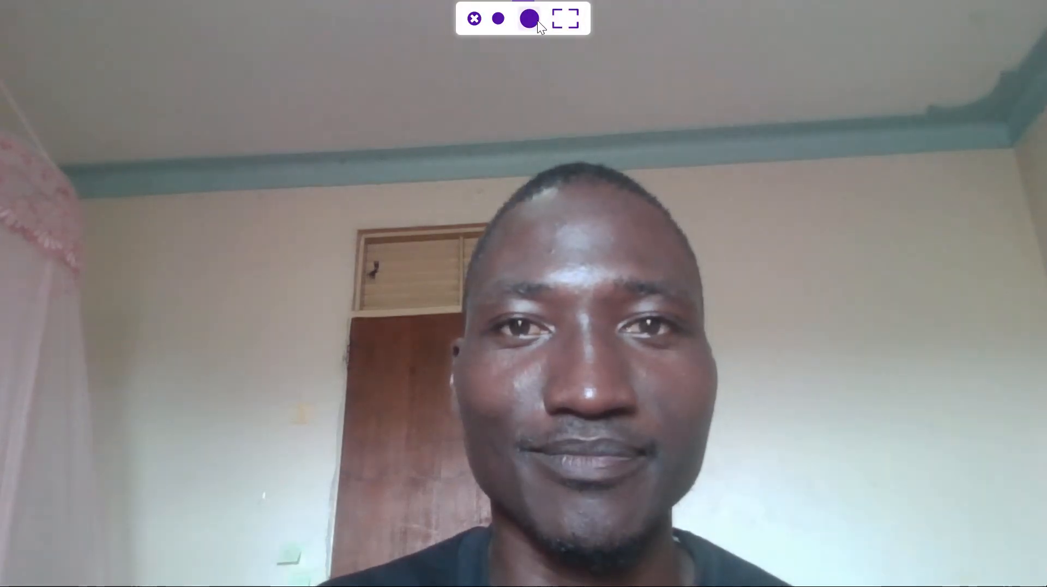